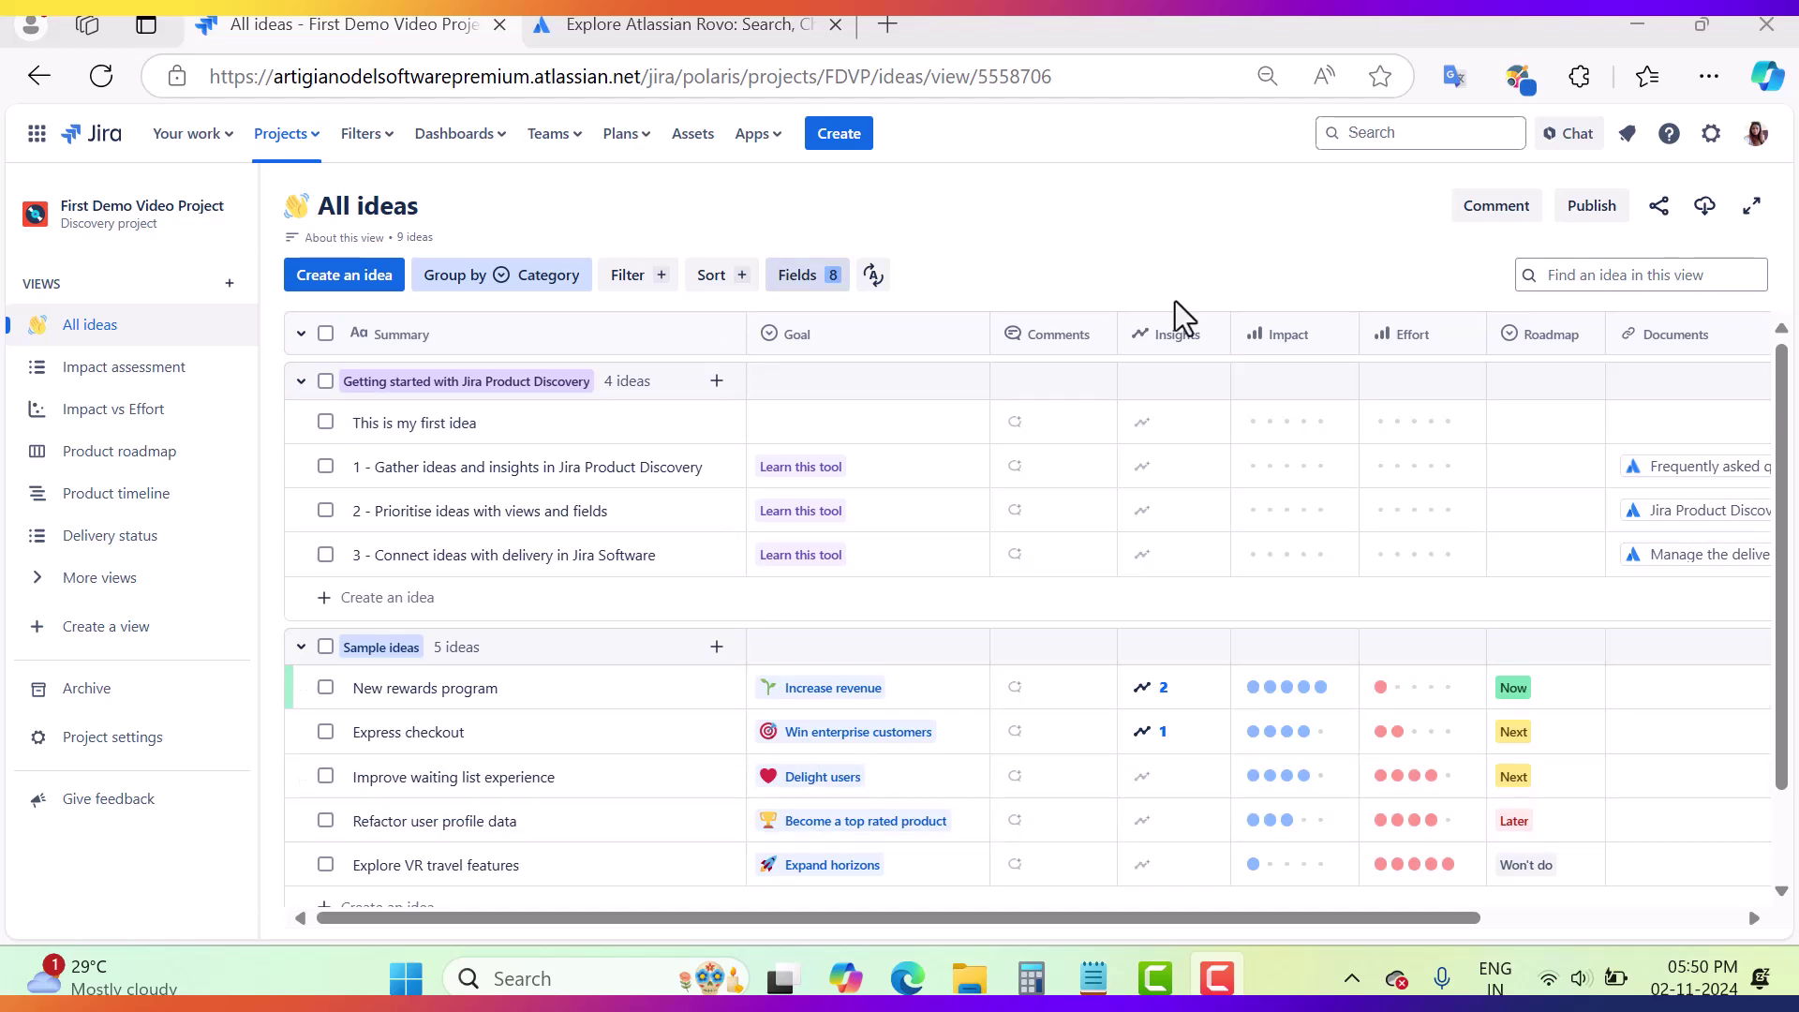
Create a new idea titled "create ROVO agent" in the All ideas view
click(351, 280)
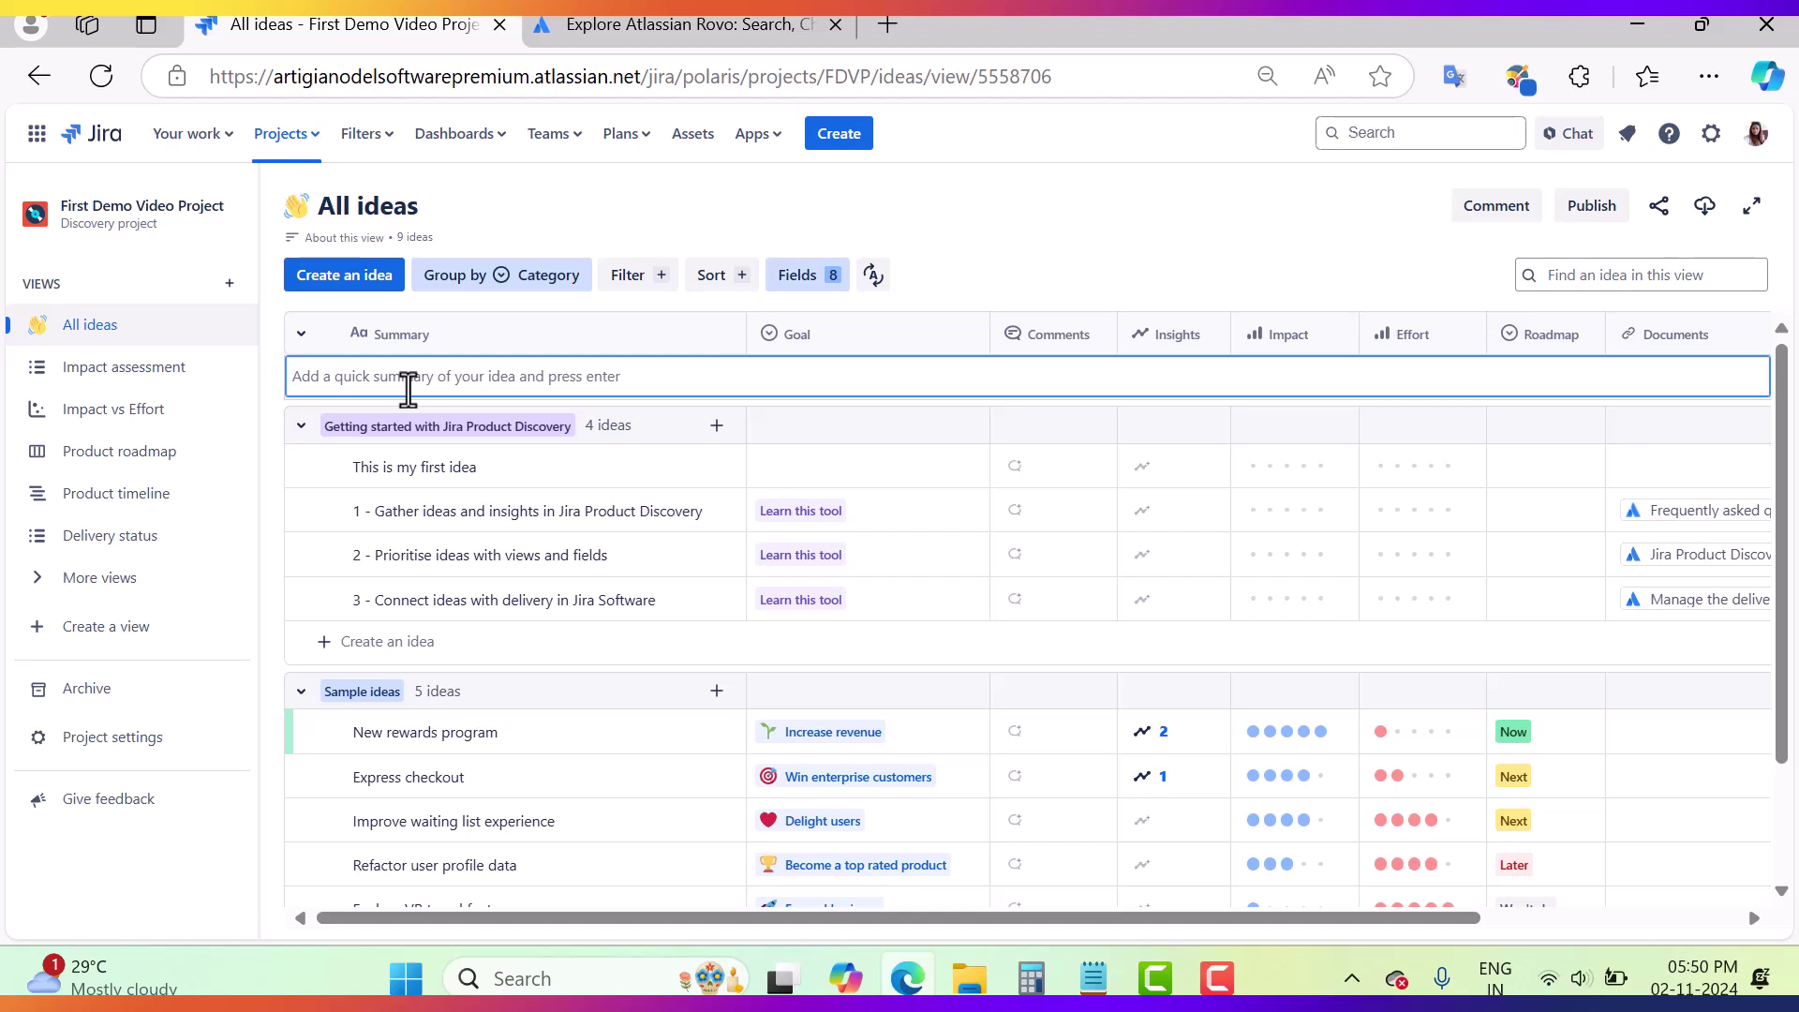
text(create ROVO ag)
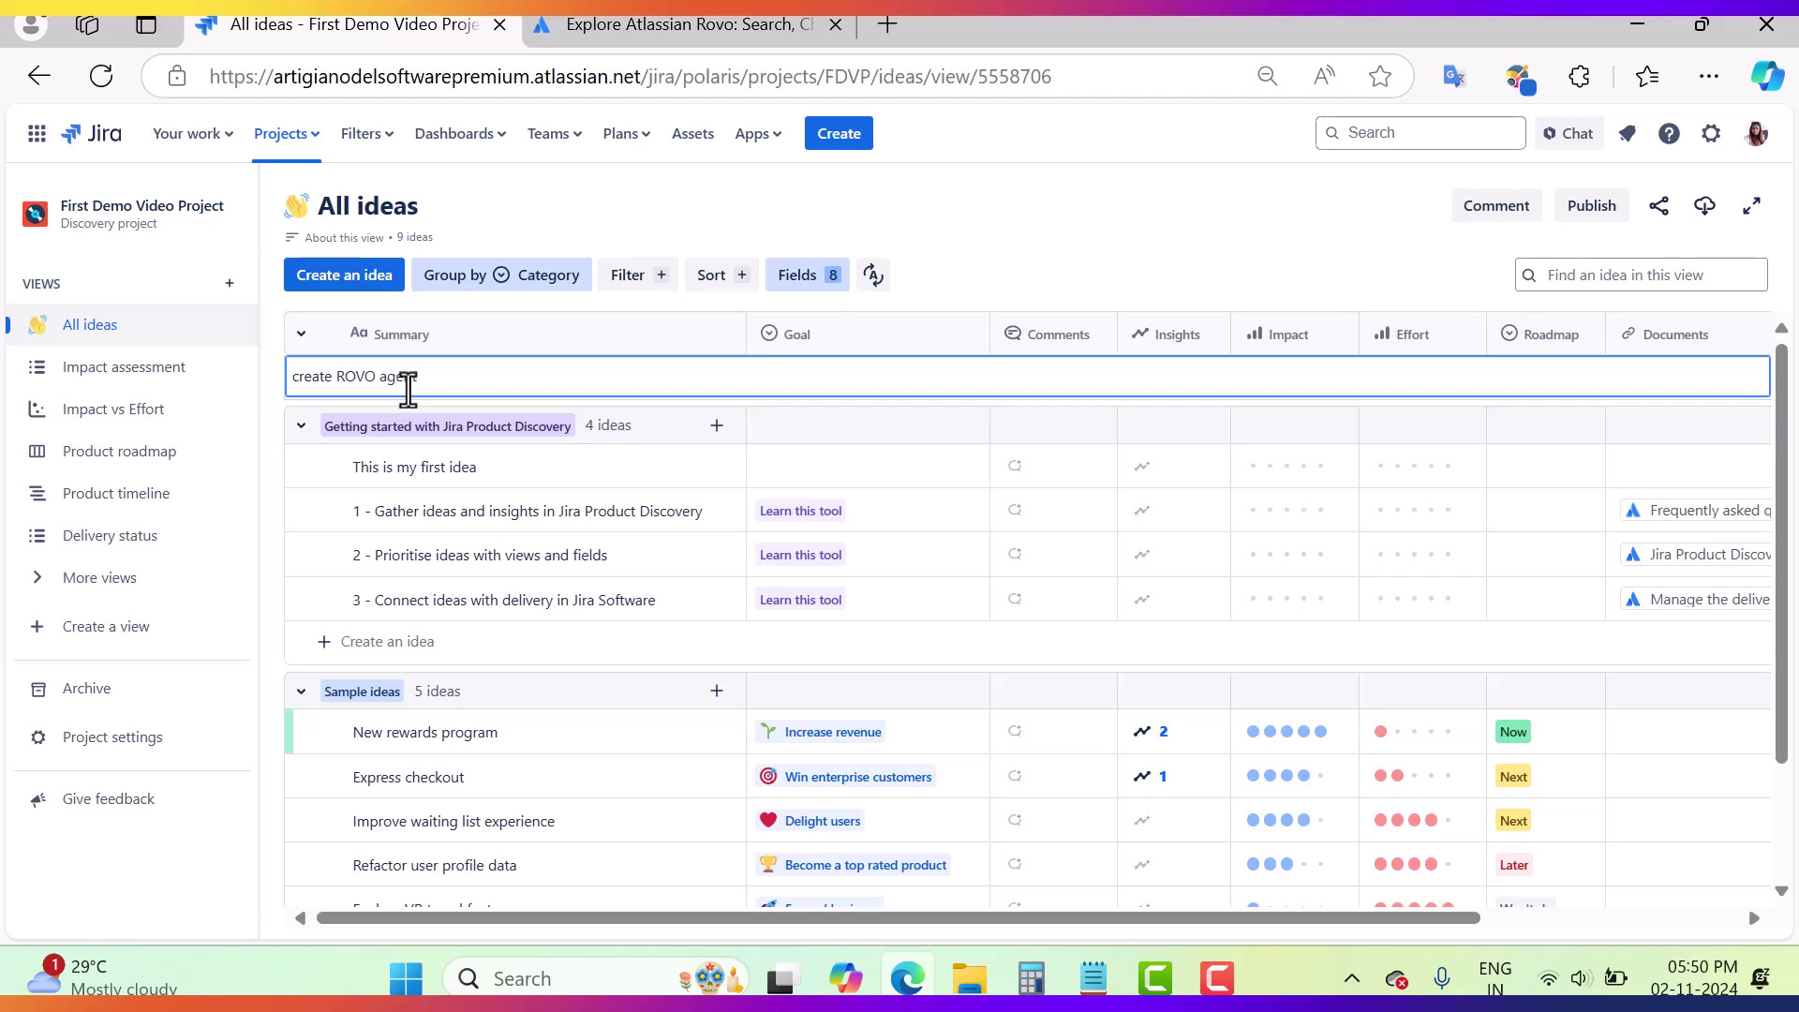
key(Return)
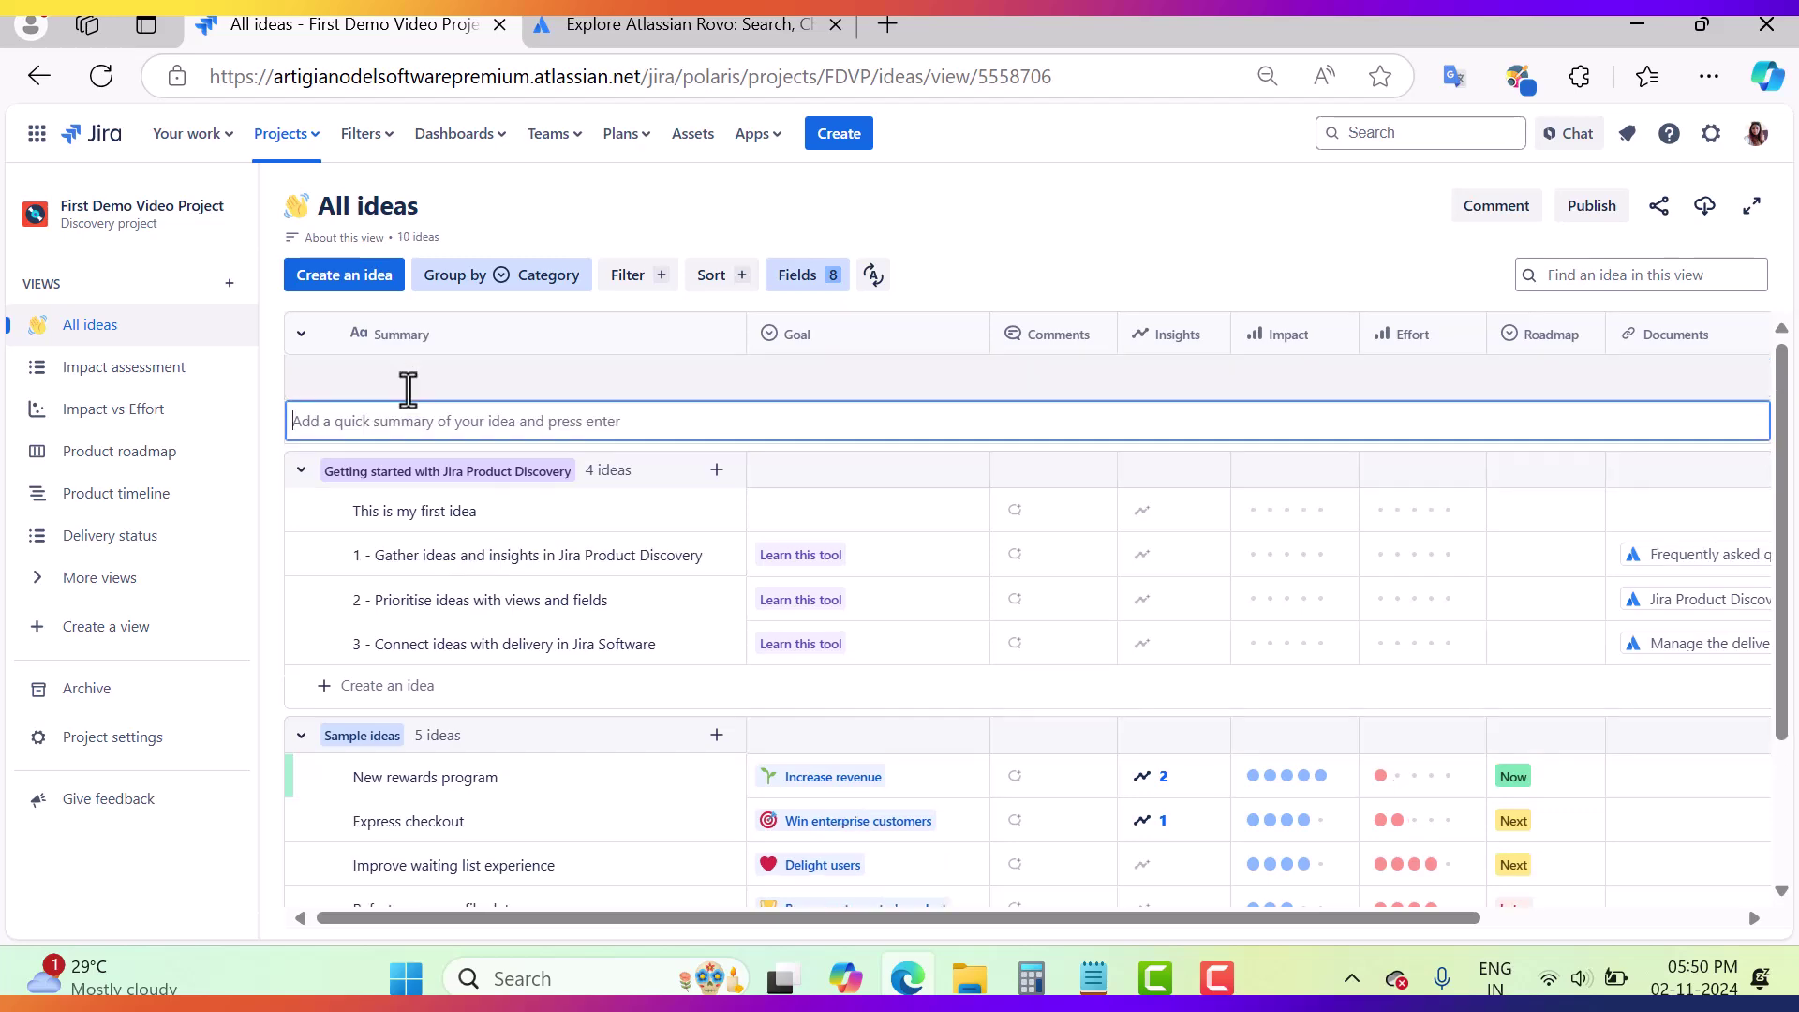
Open the "create ROVO agent" idea and set its Category to Sample ideas
scroll(553, 682, down, 2)
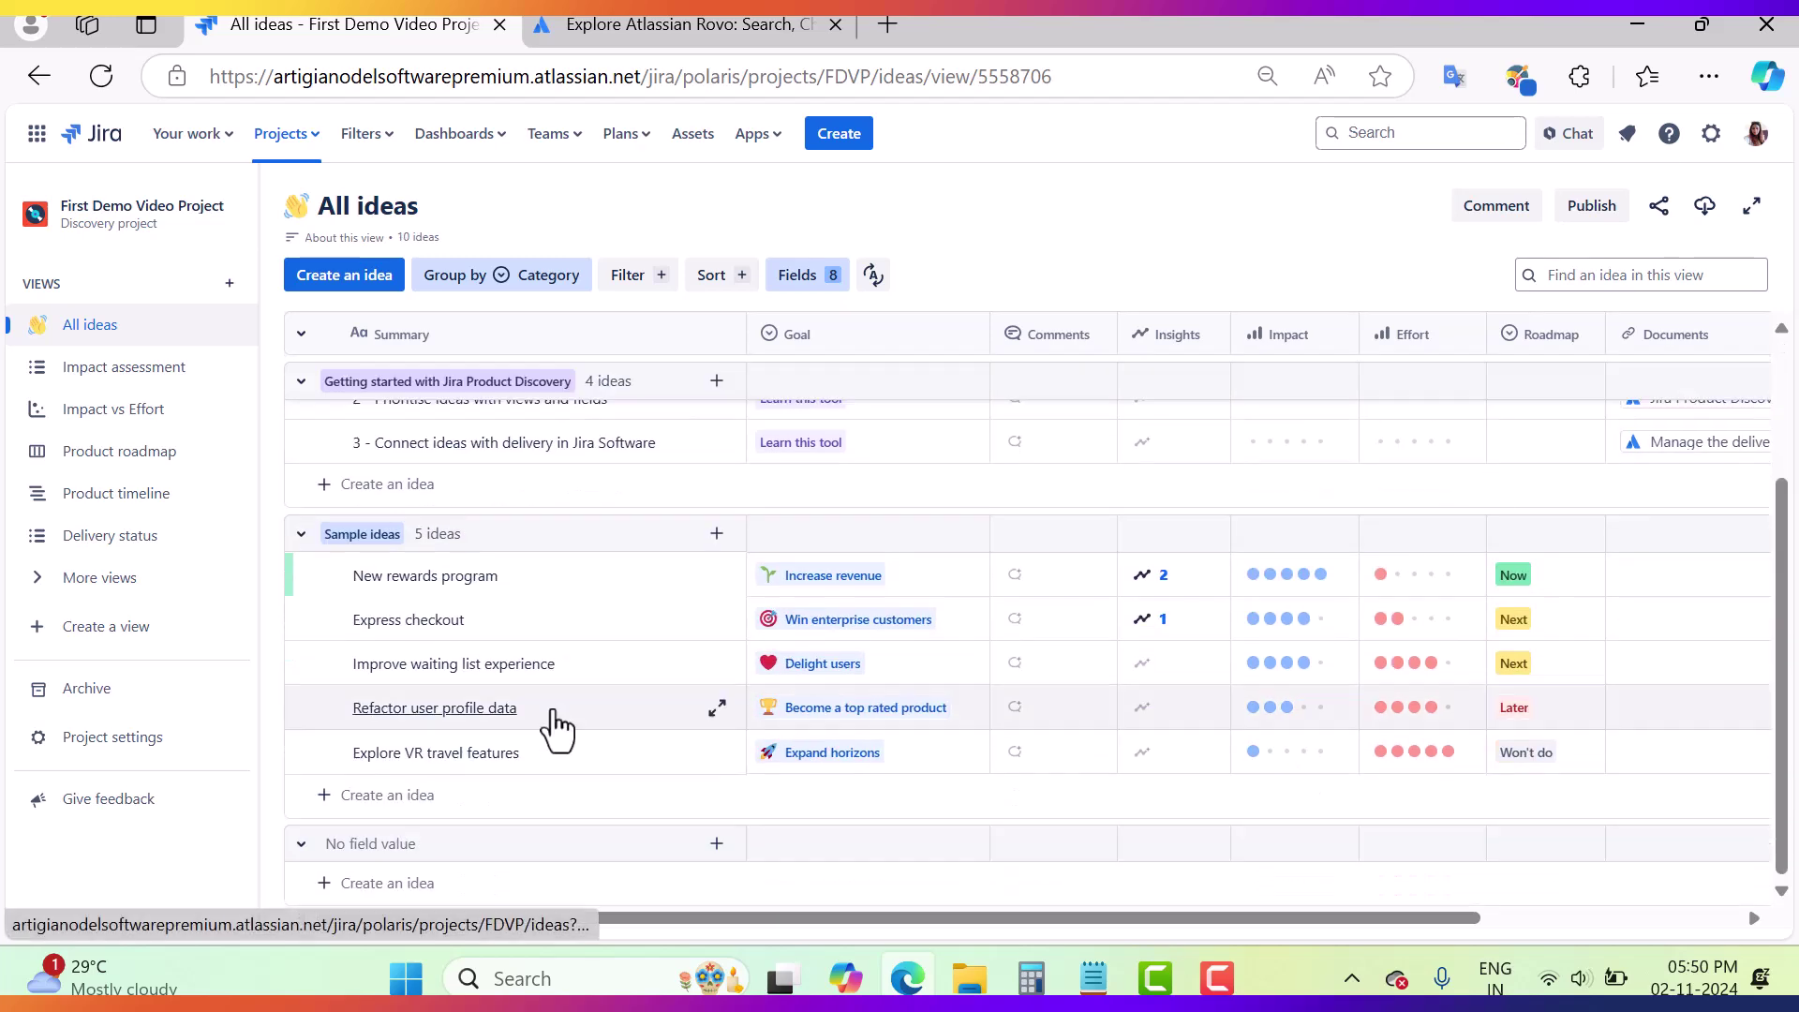
scroll(521, 757, down, 4)
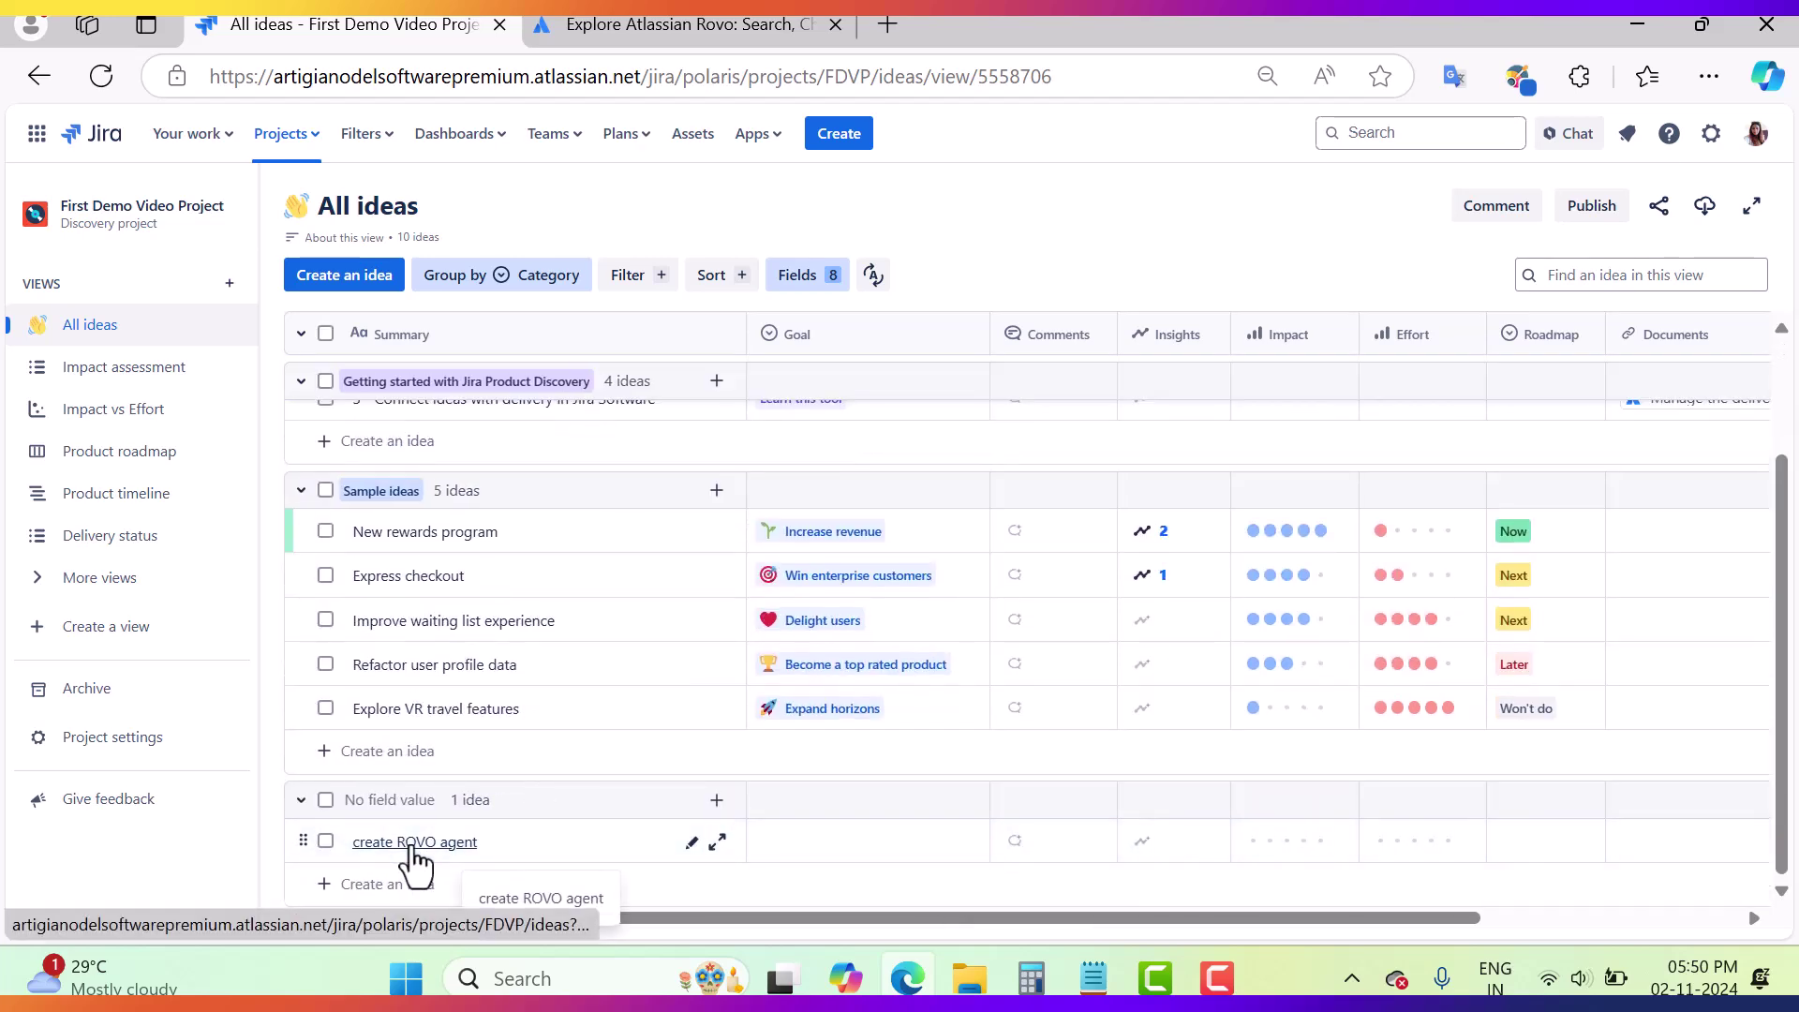
click(408, 843)
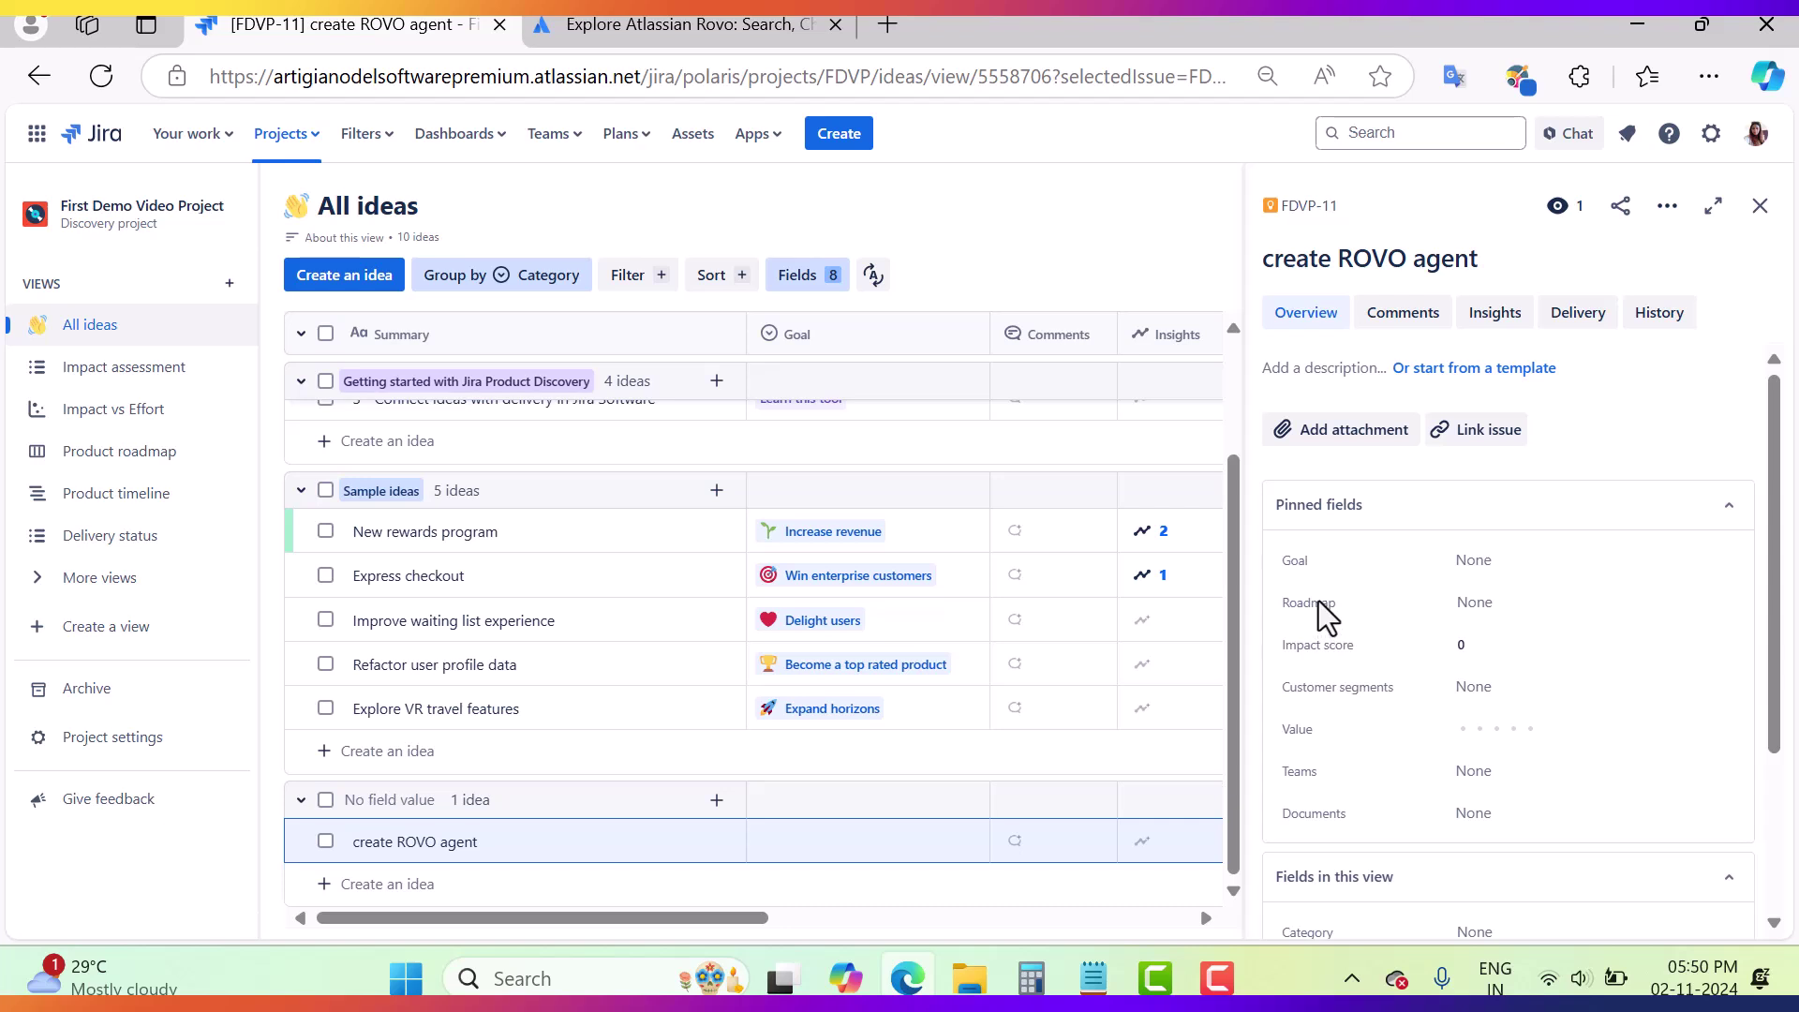
scroll(1497, 729, down, 3)
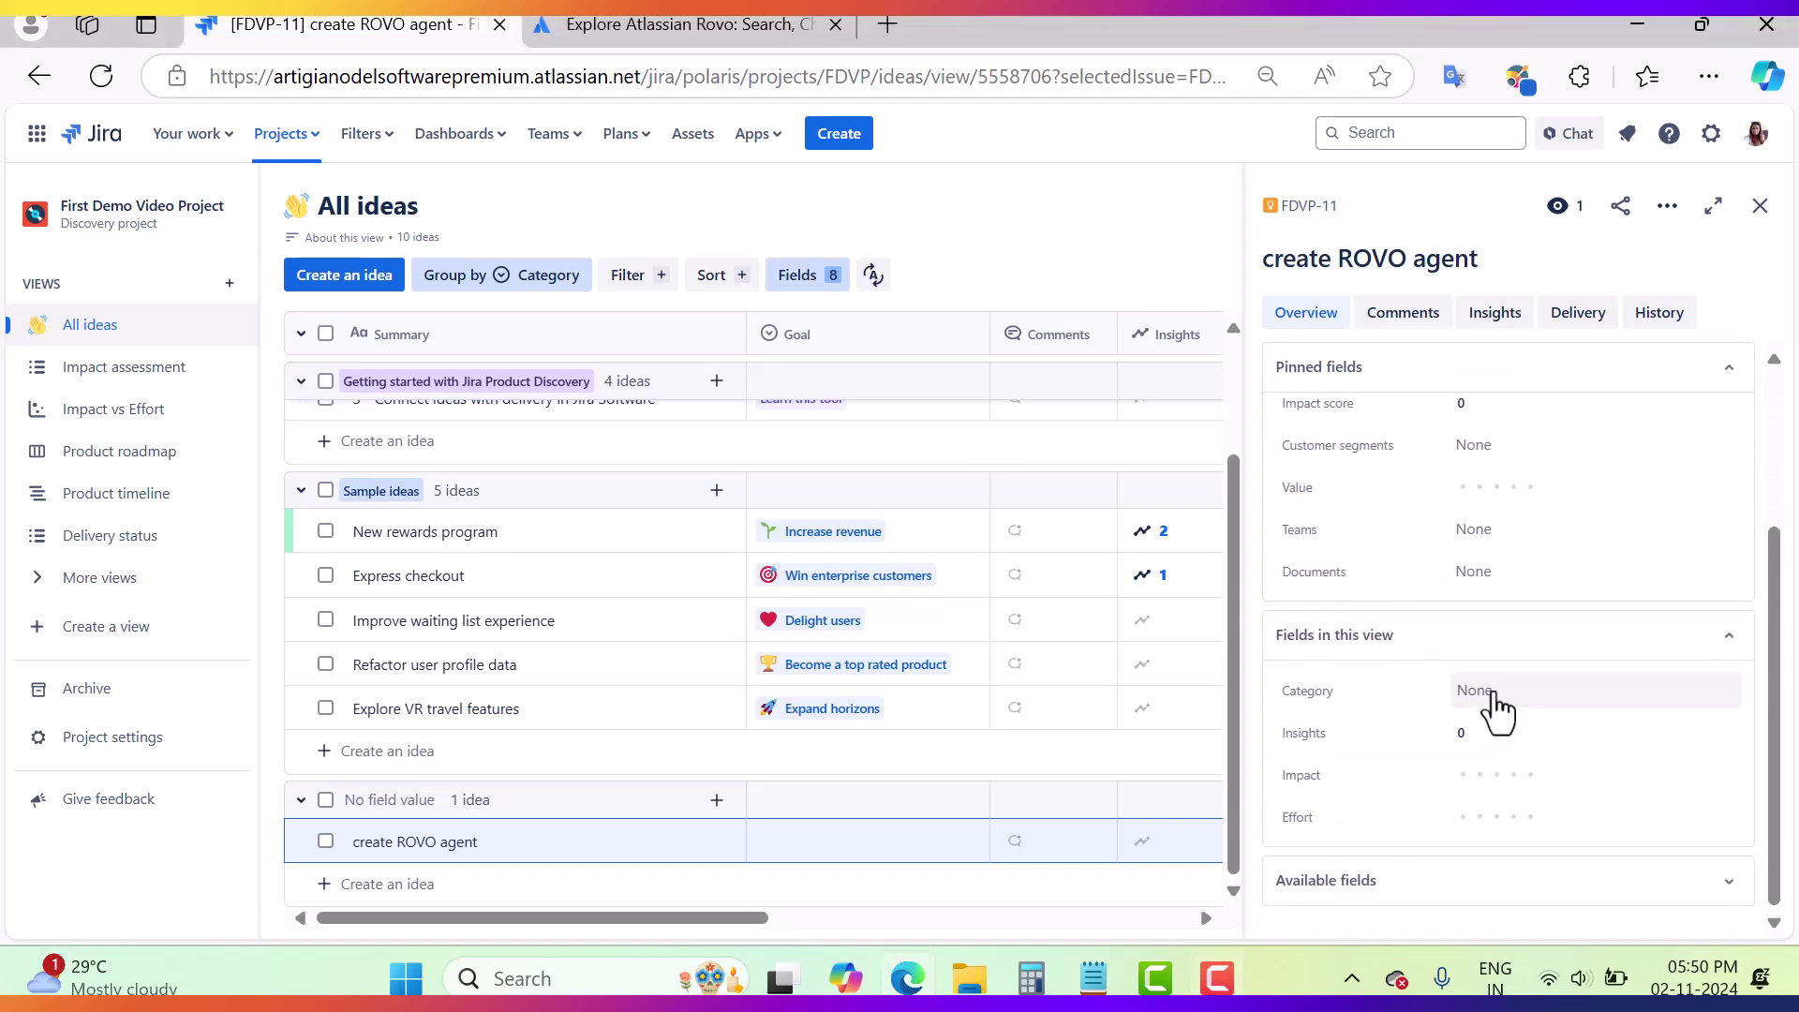
click(1494, 703)
click(1584, 830)
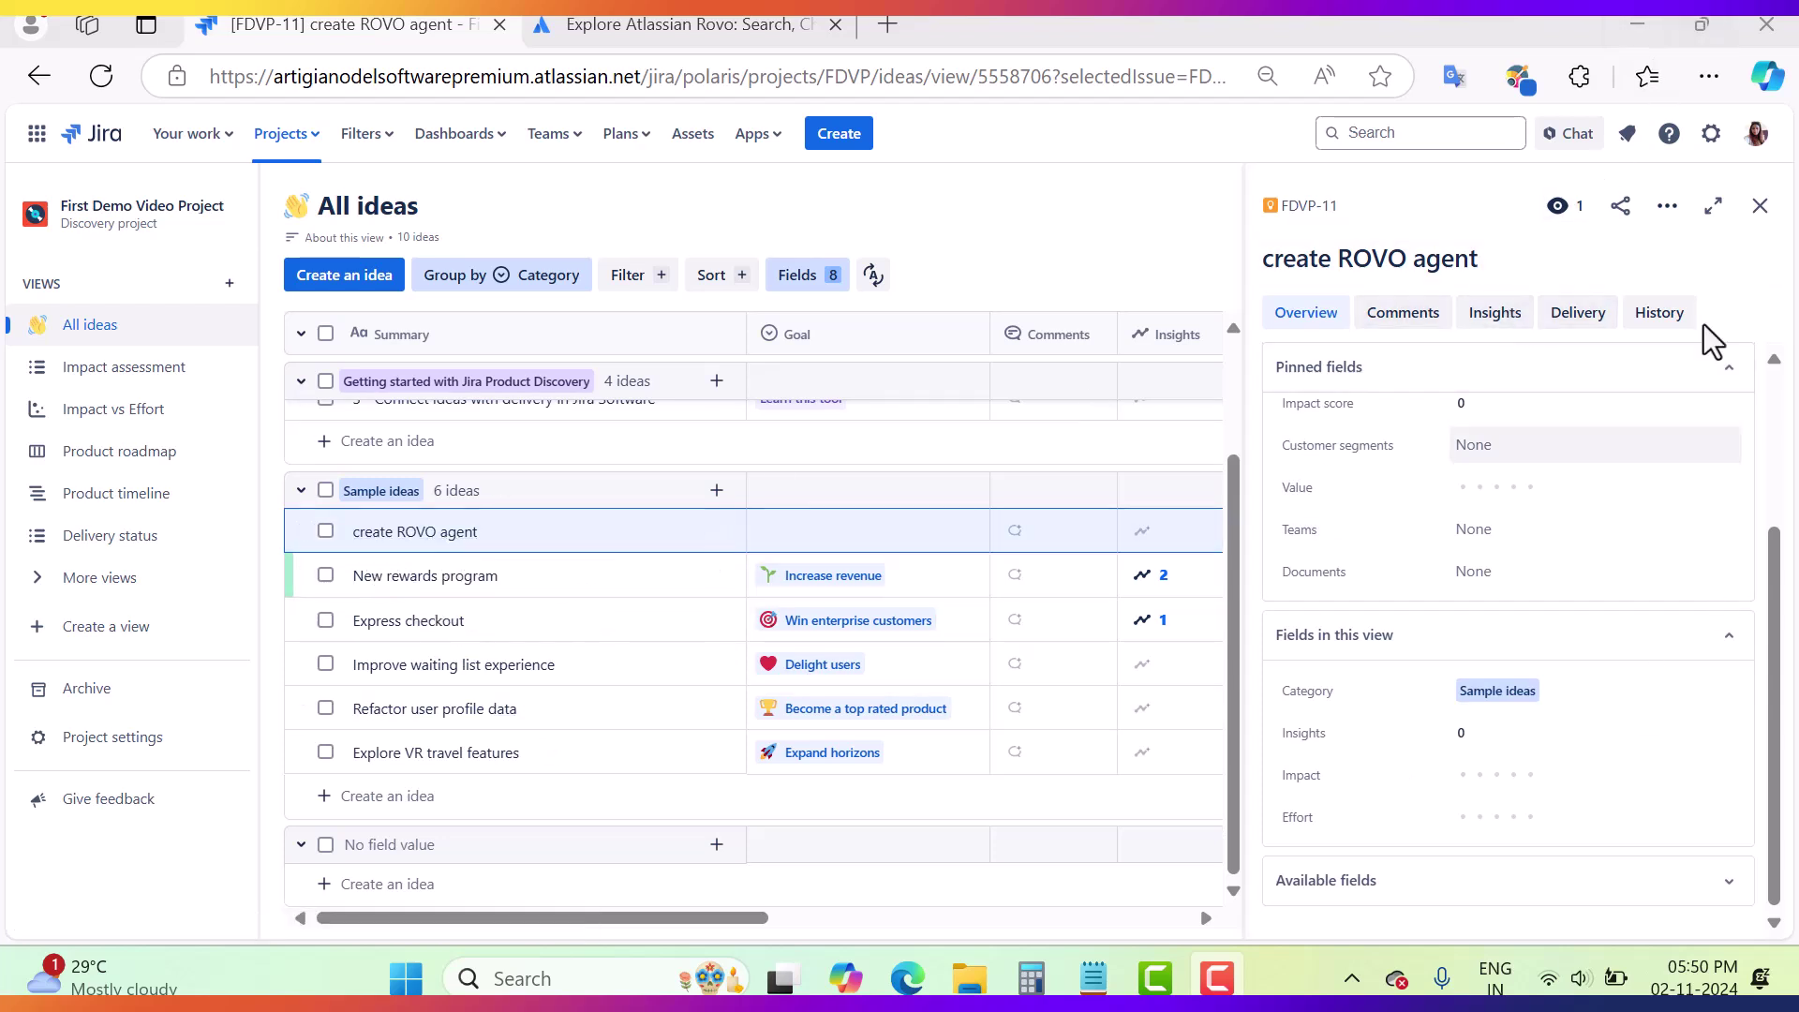
Preview the description templates for the idea and fill its description with the Solution definition template
drag(1784, 562, 1785, 413)
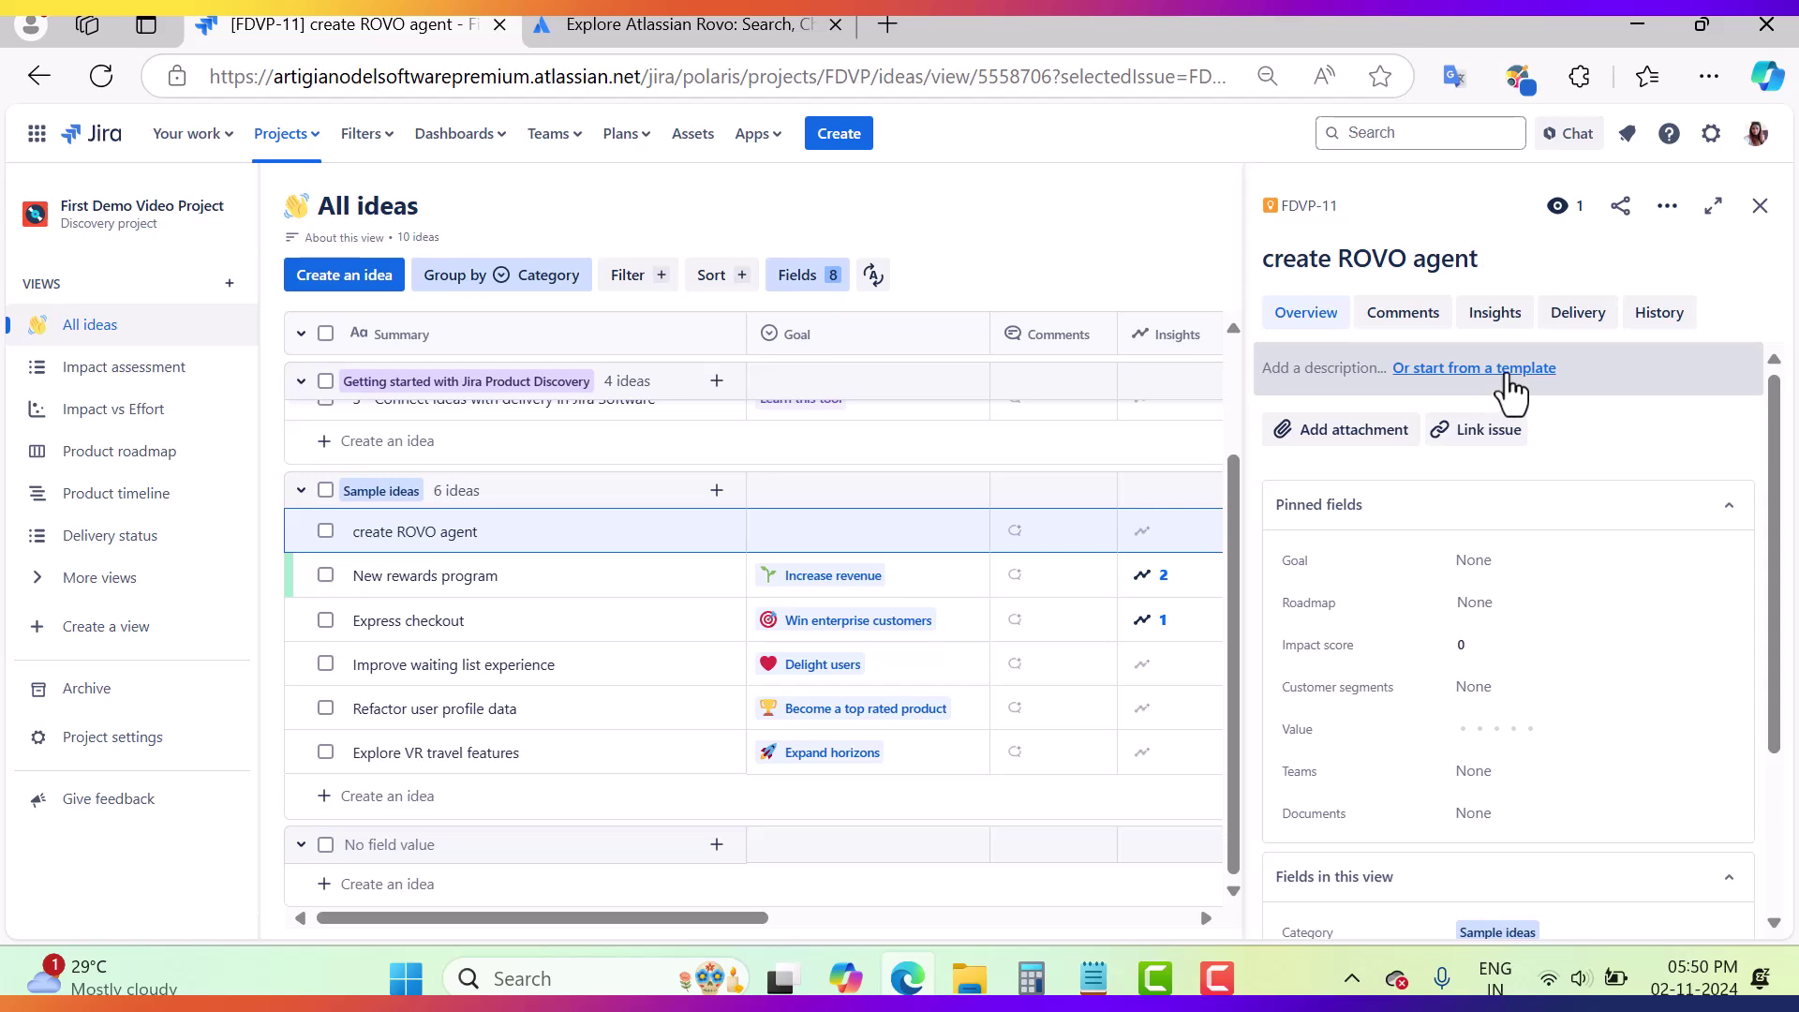
click(1510, 369)
mouse_move(1510, 386)
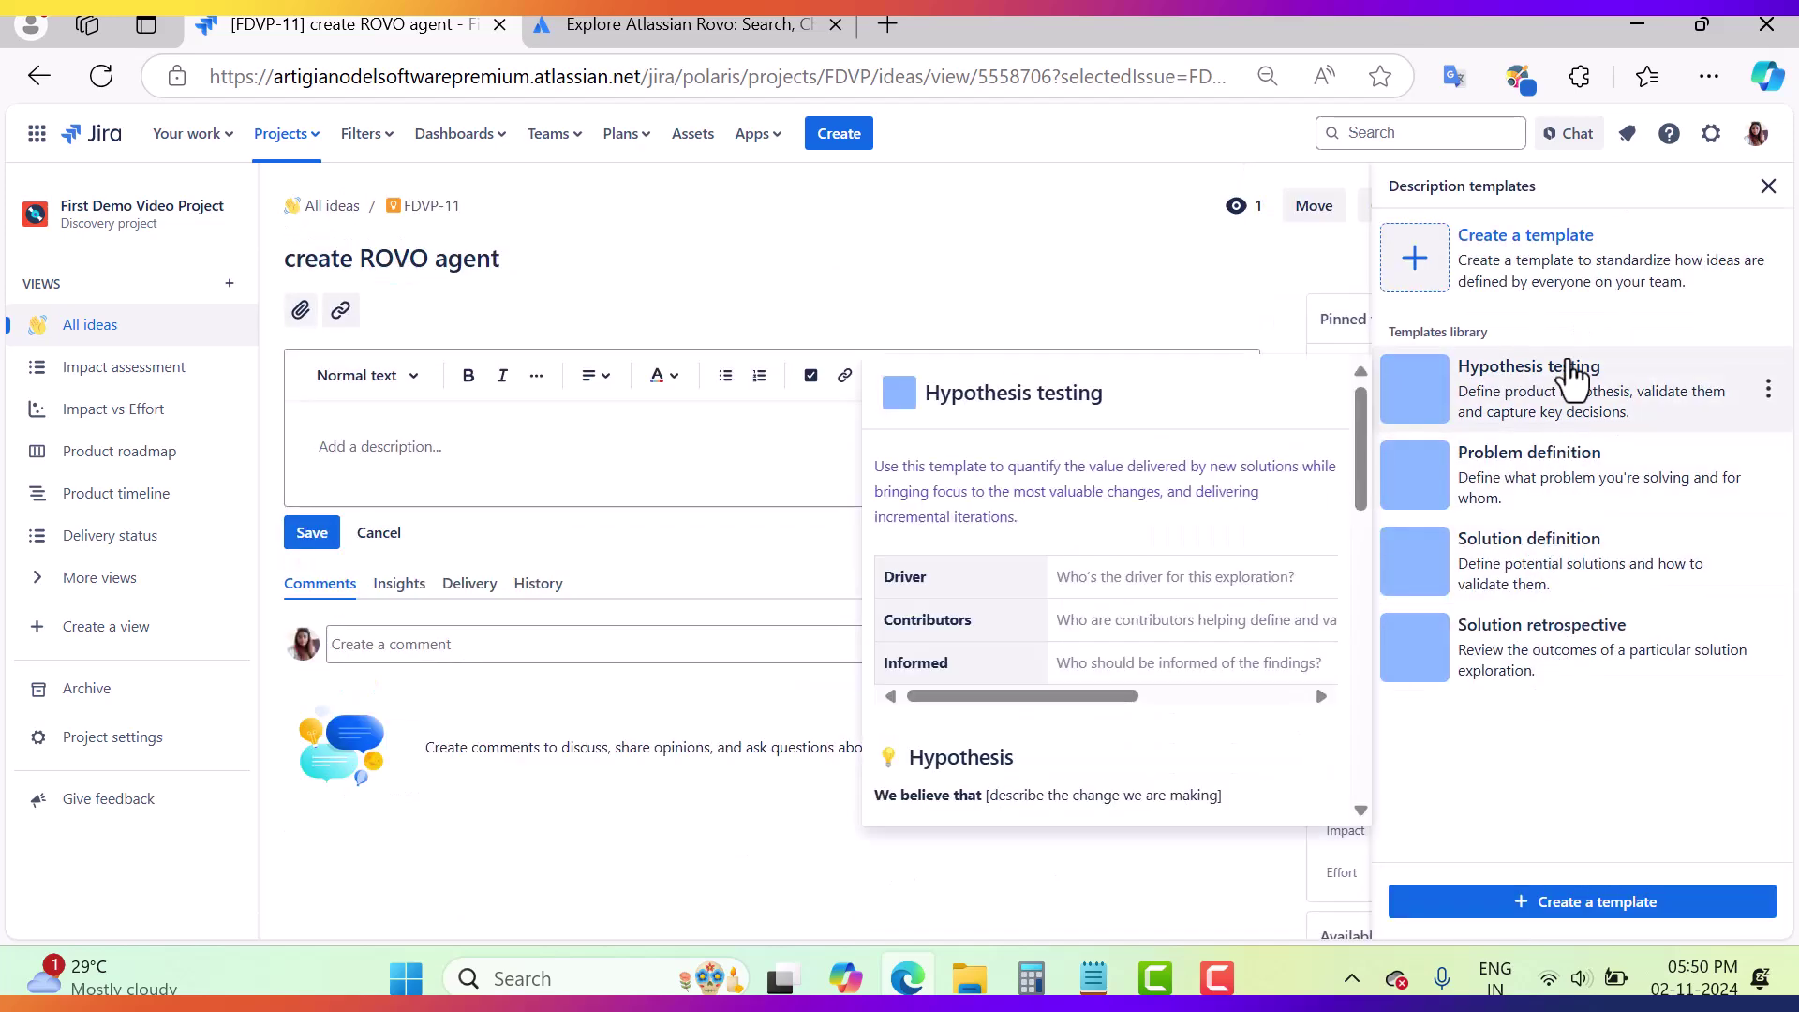
mouse_move(1580, 698)
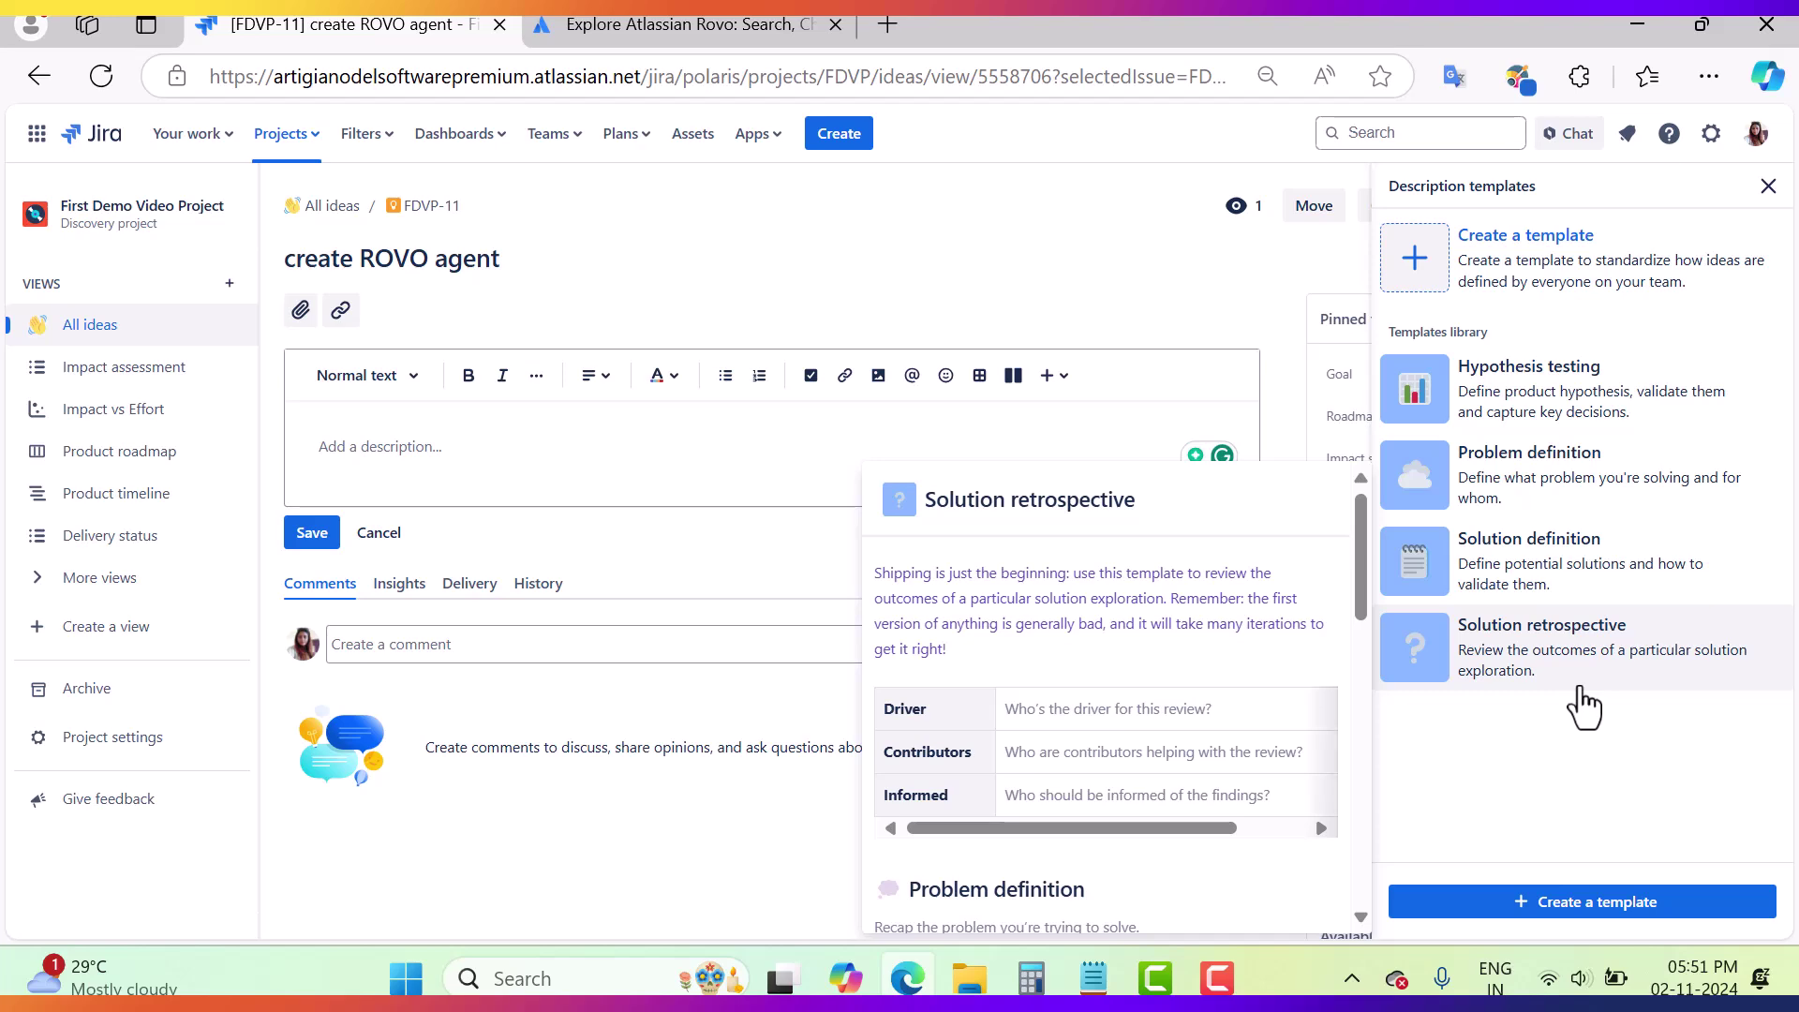
mouse_move(1579, 380)
mouse_move(1565, 593)
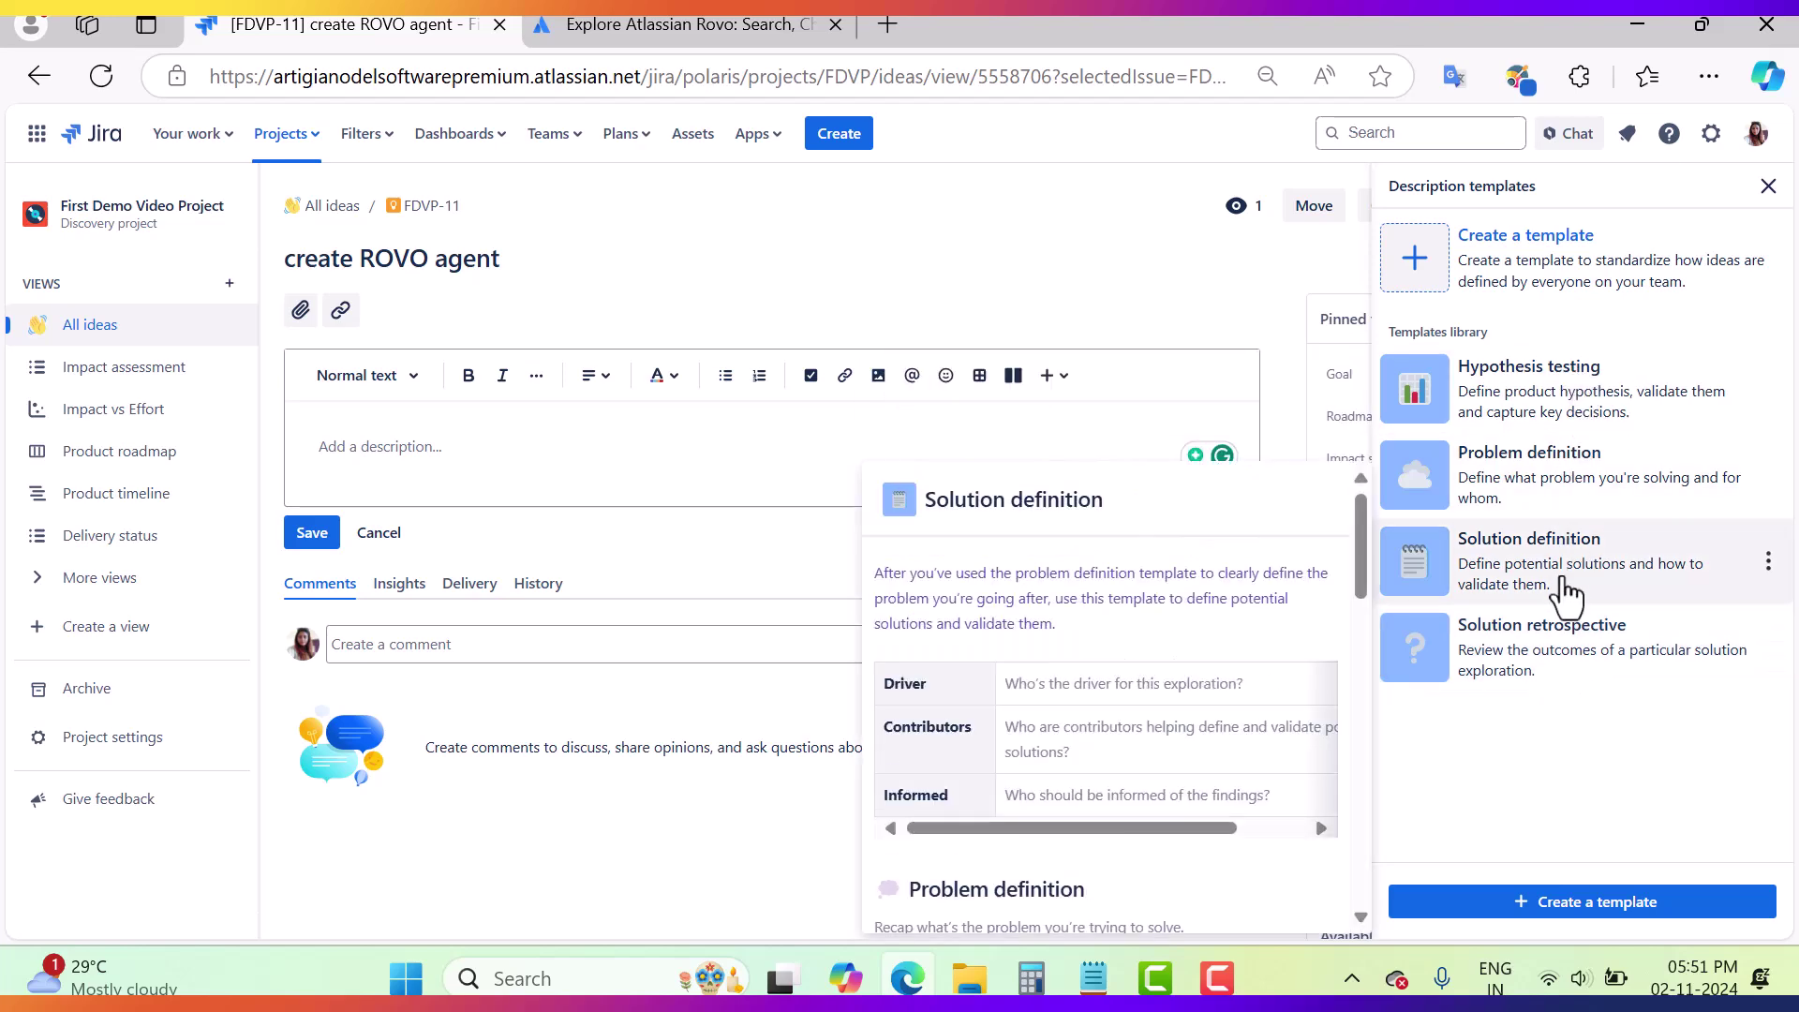
click(1565, 593)
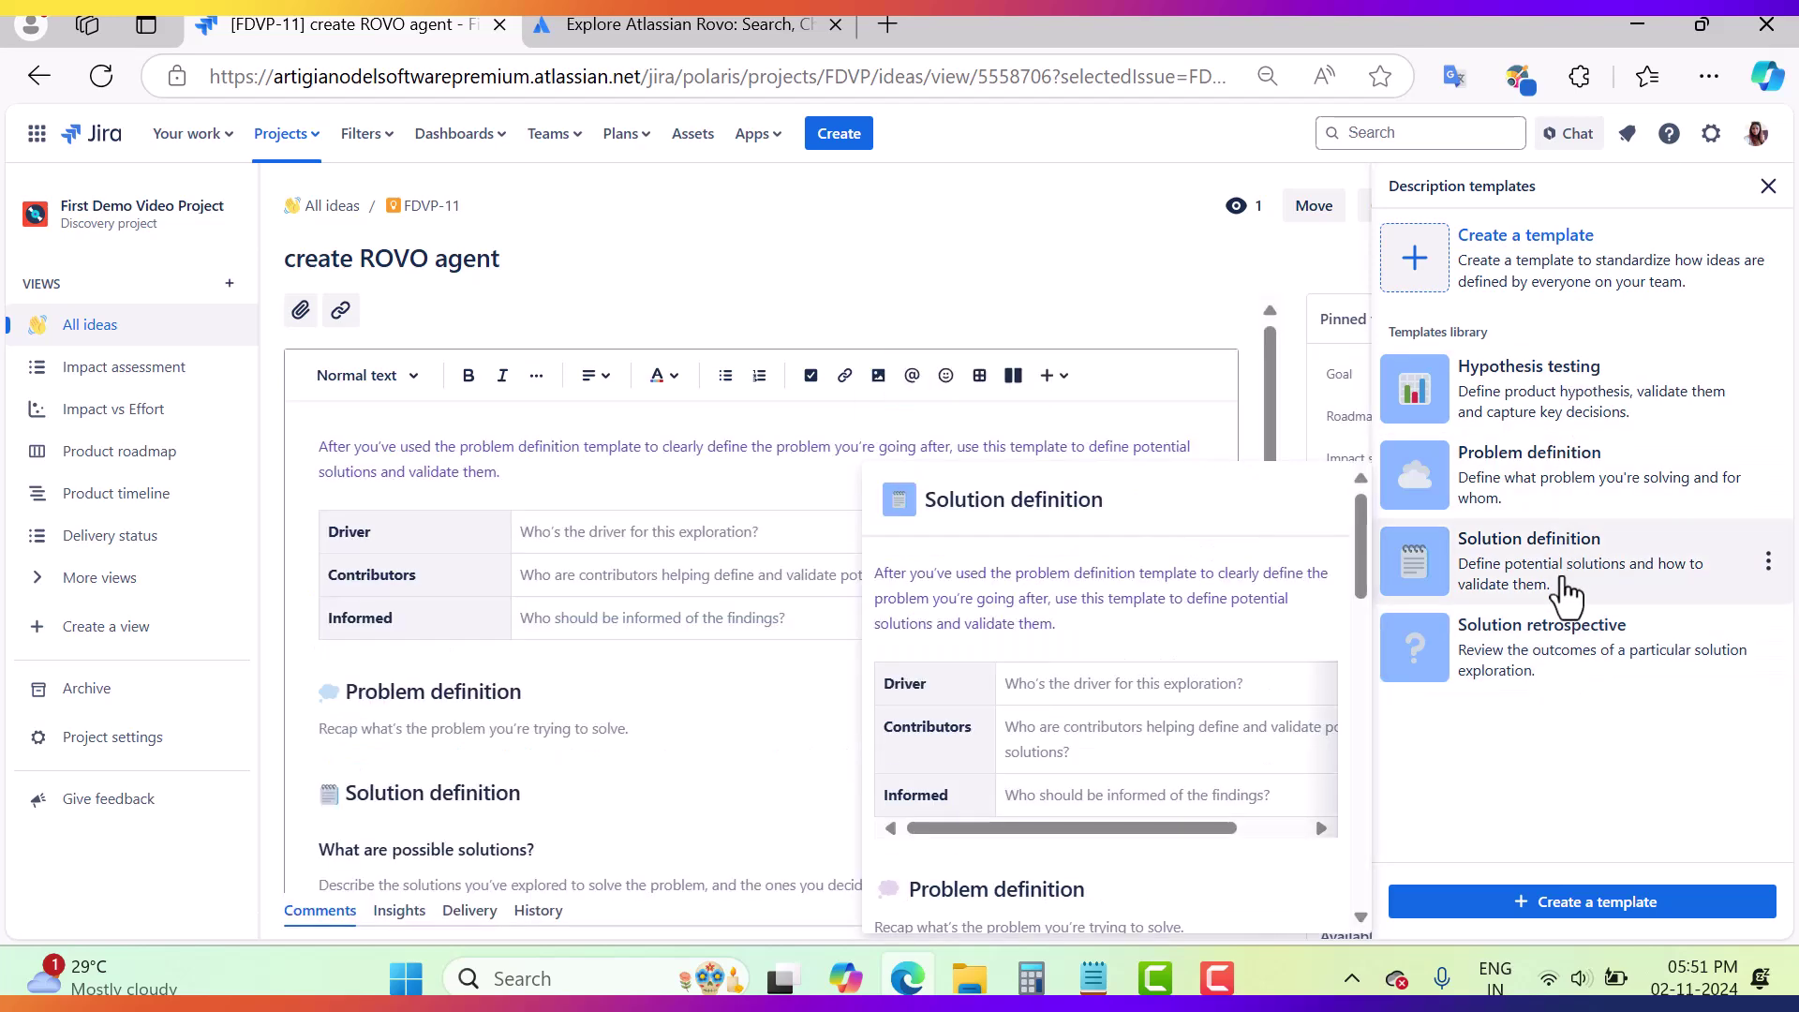
Review the inserted template text down to its resources and save the idea's description
scroll(1006, 650, down, 1)
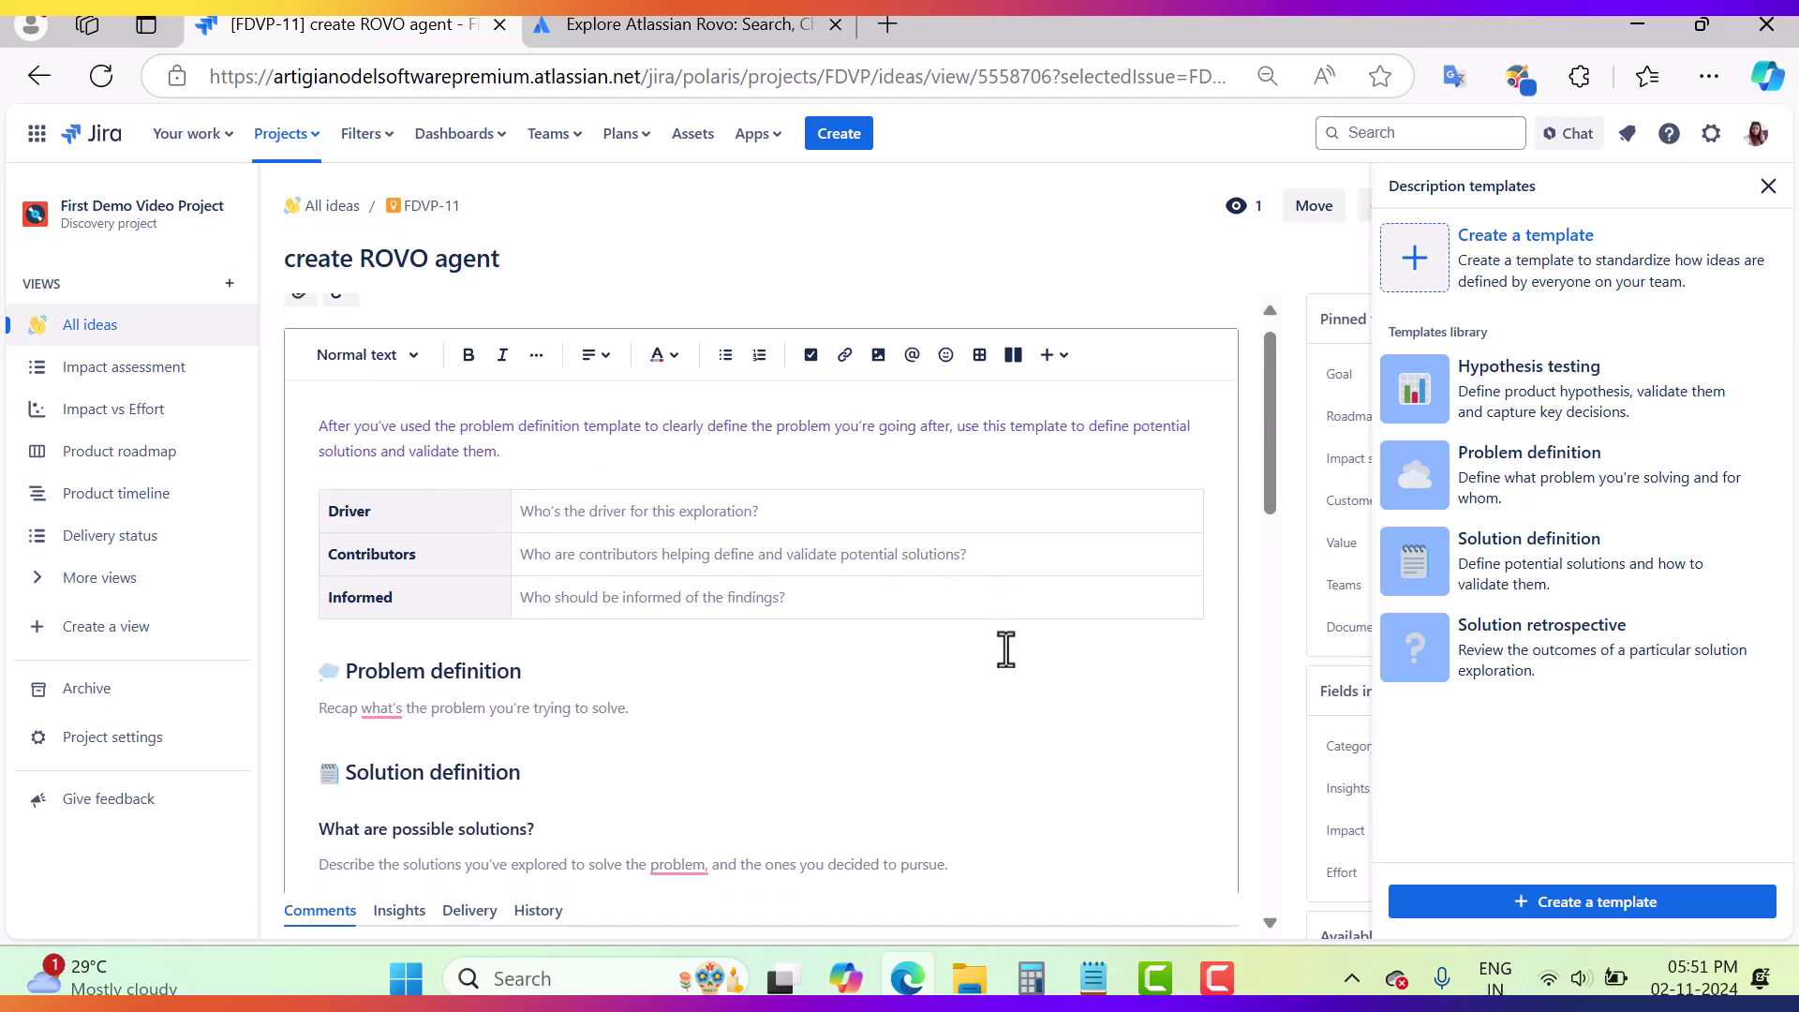
scroll(1006, 650, down, 10)
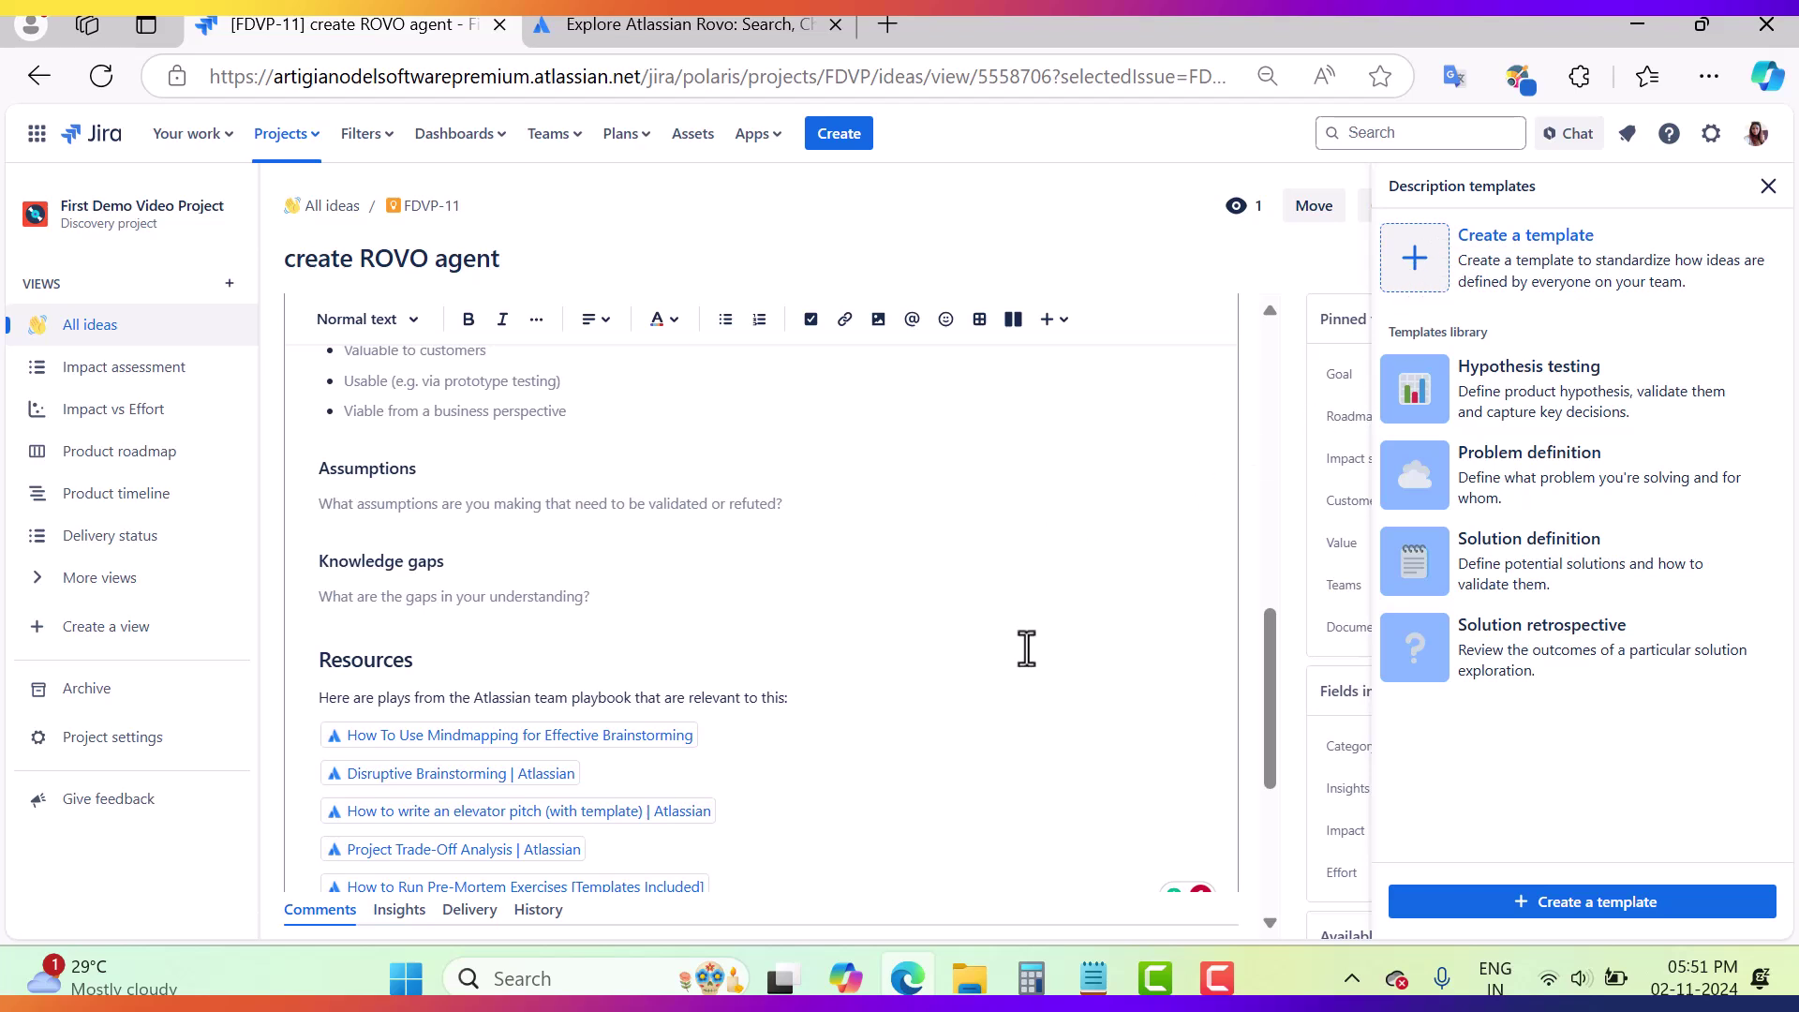
scroll(1027, 652, down, 3)
scroll(1031, 670, down, 2)
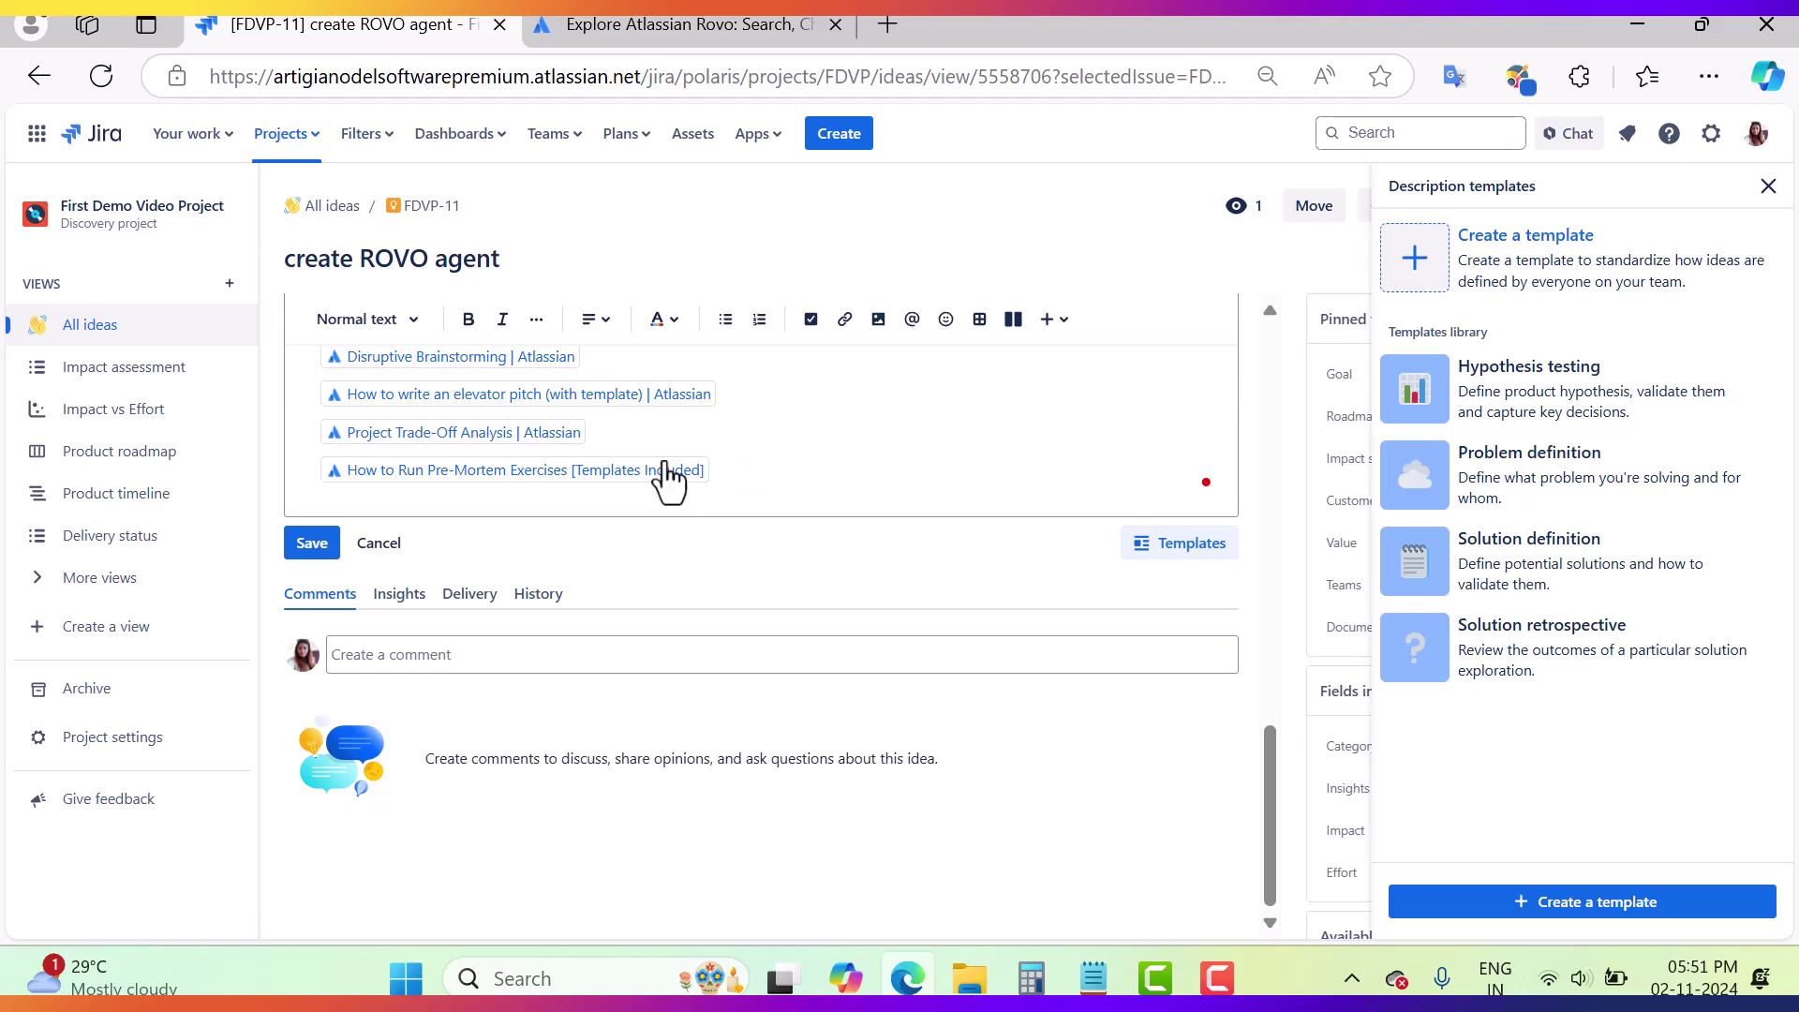
click(310, 545)
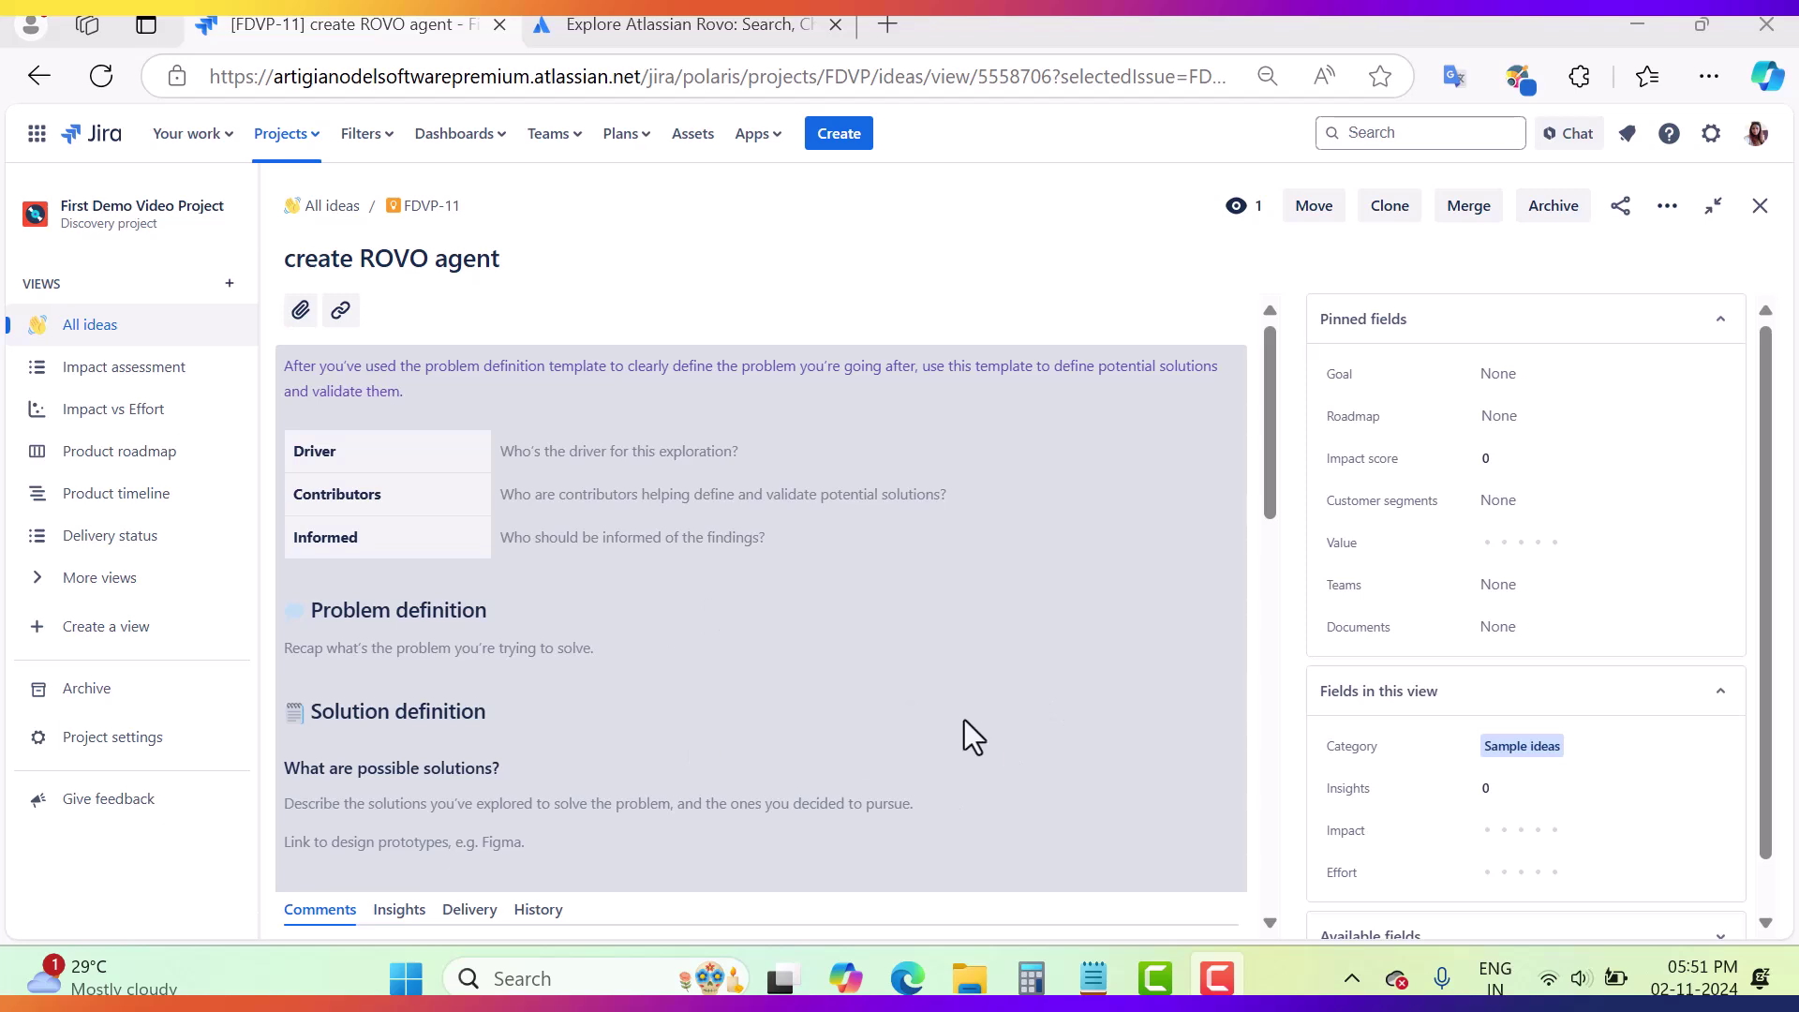
Start a new insight on the idea with the description "this is my first insight in this idea"
scroll(1771, 465, down, 1)
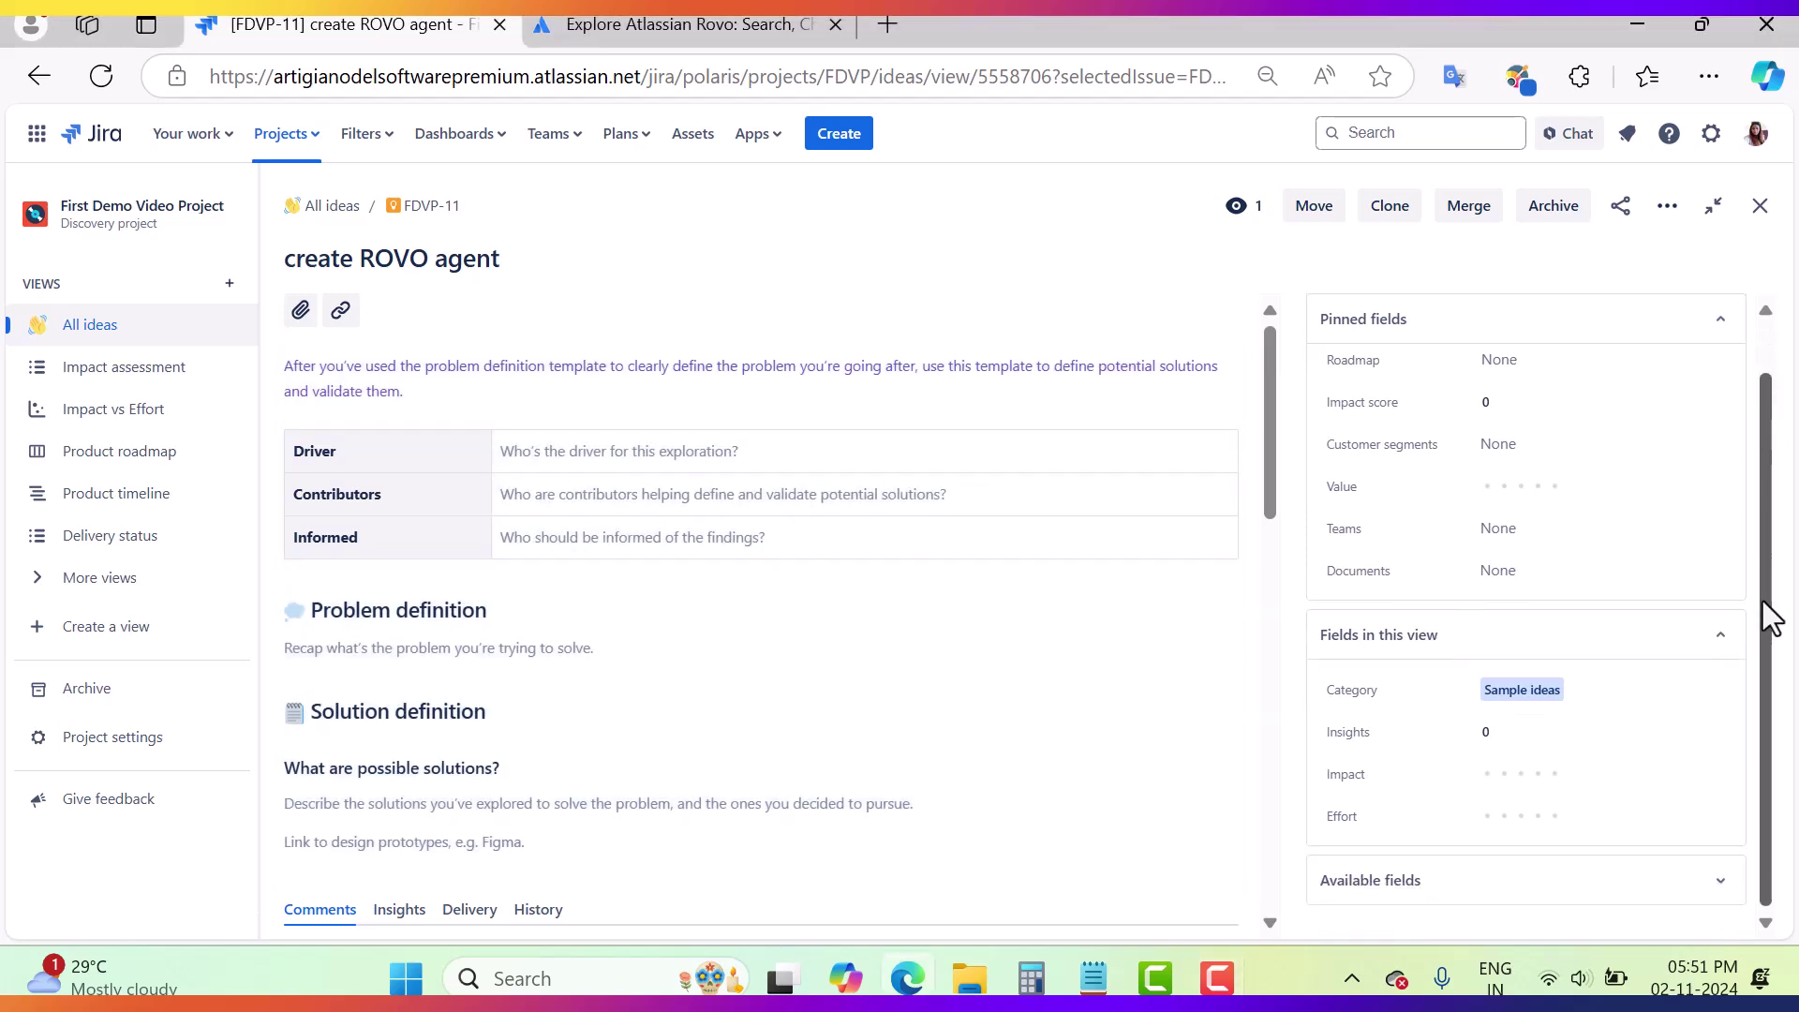
scroll(614, 825, down, 2)
scroll(624, 814, down, 1)
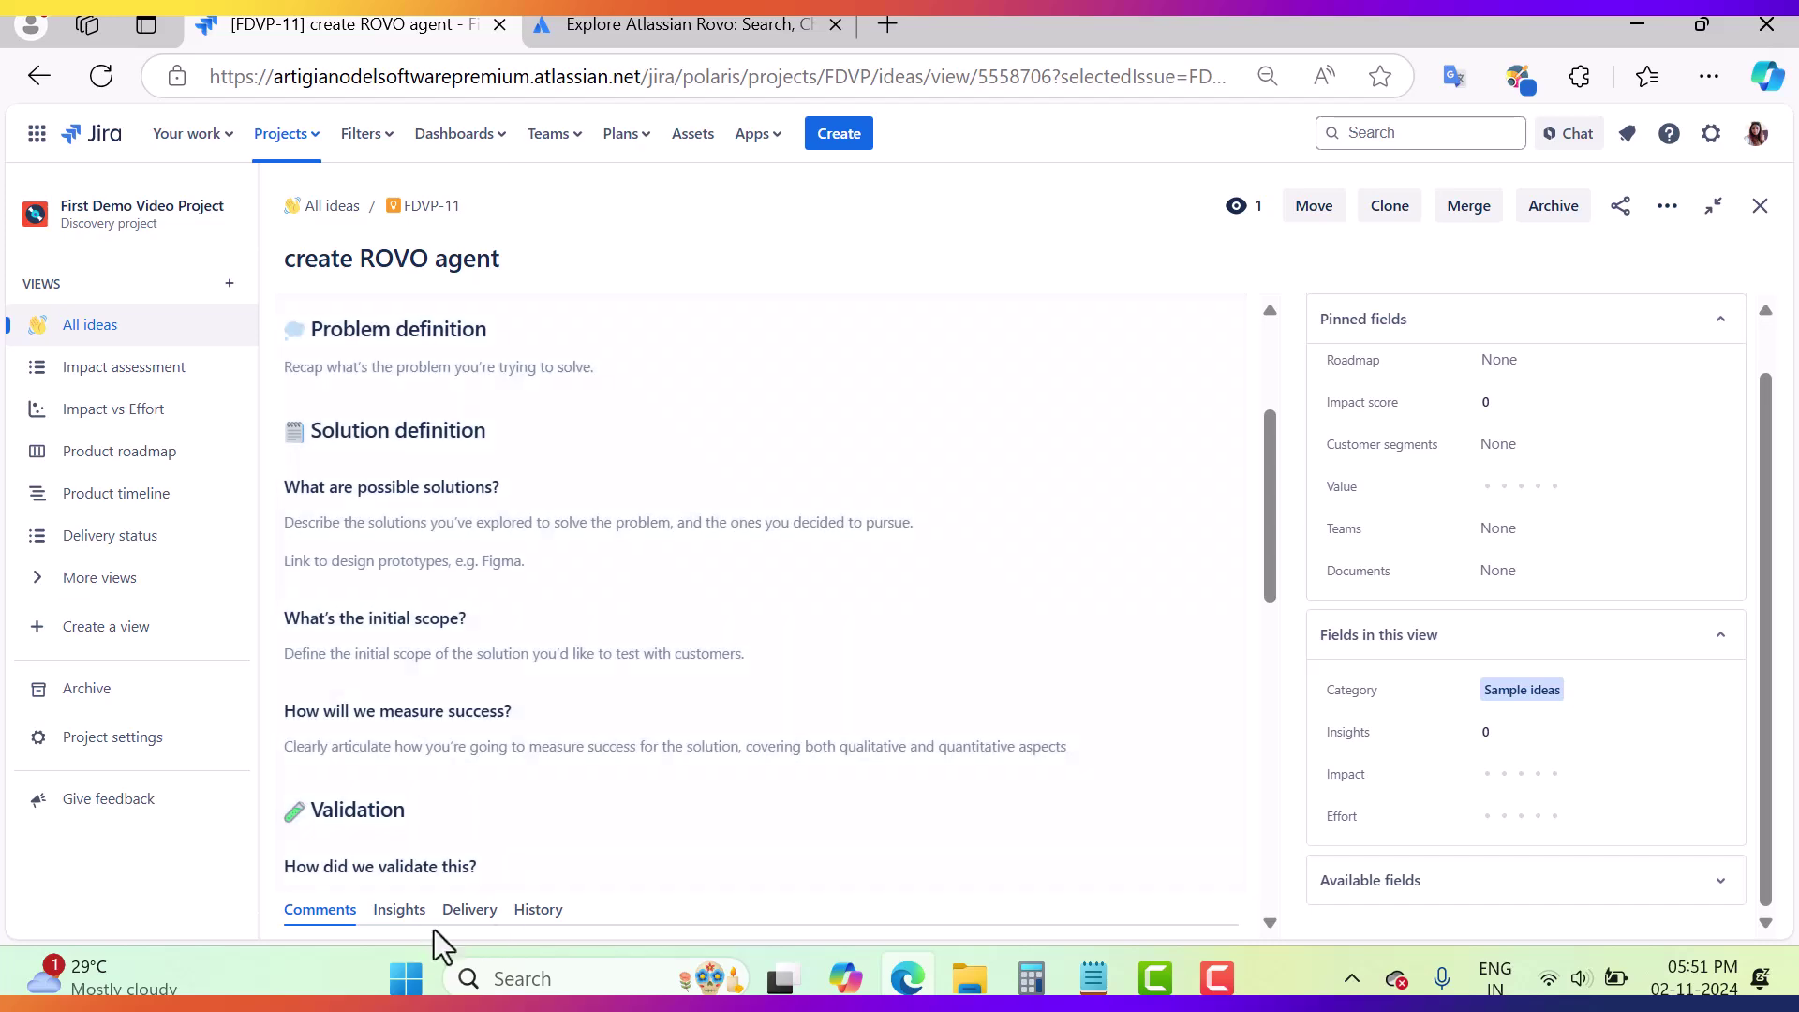
click(399, 911)
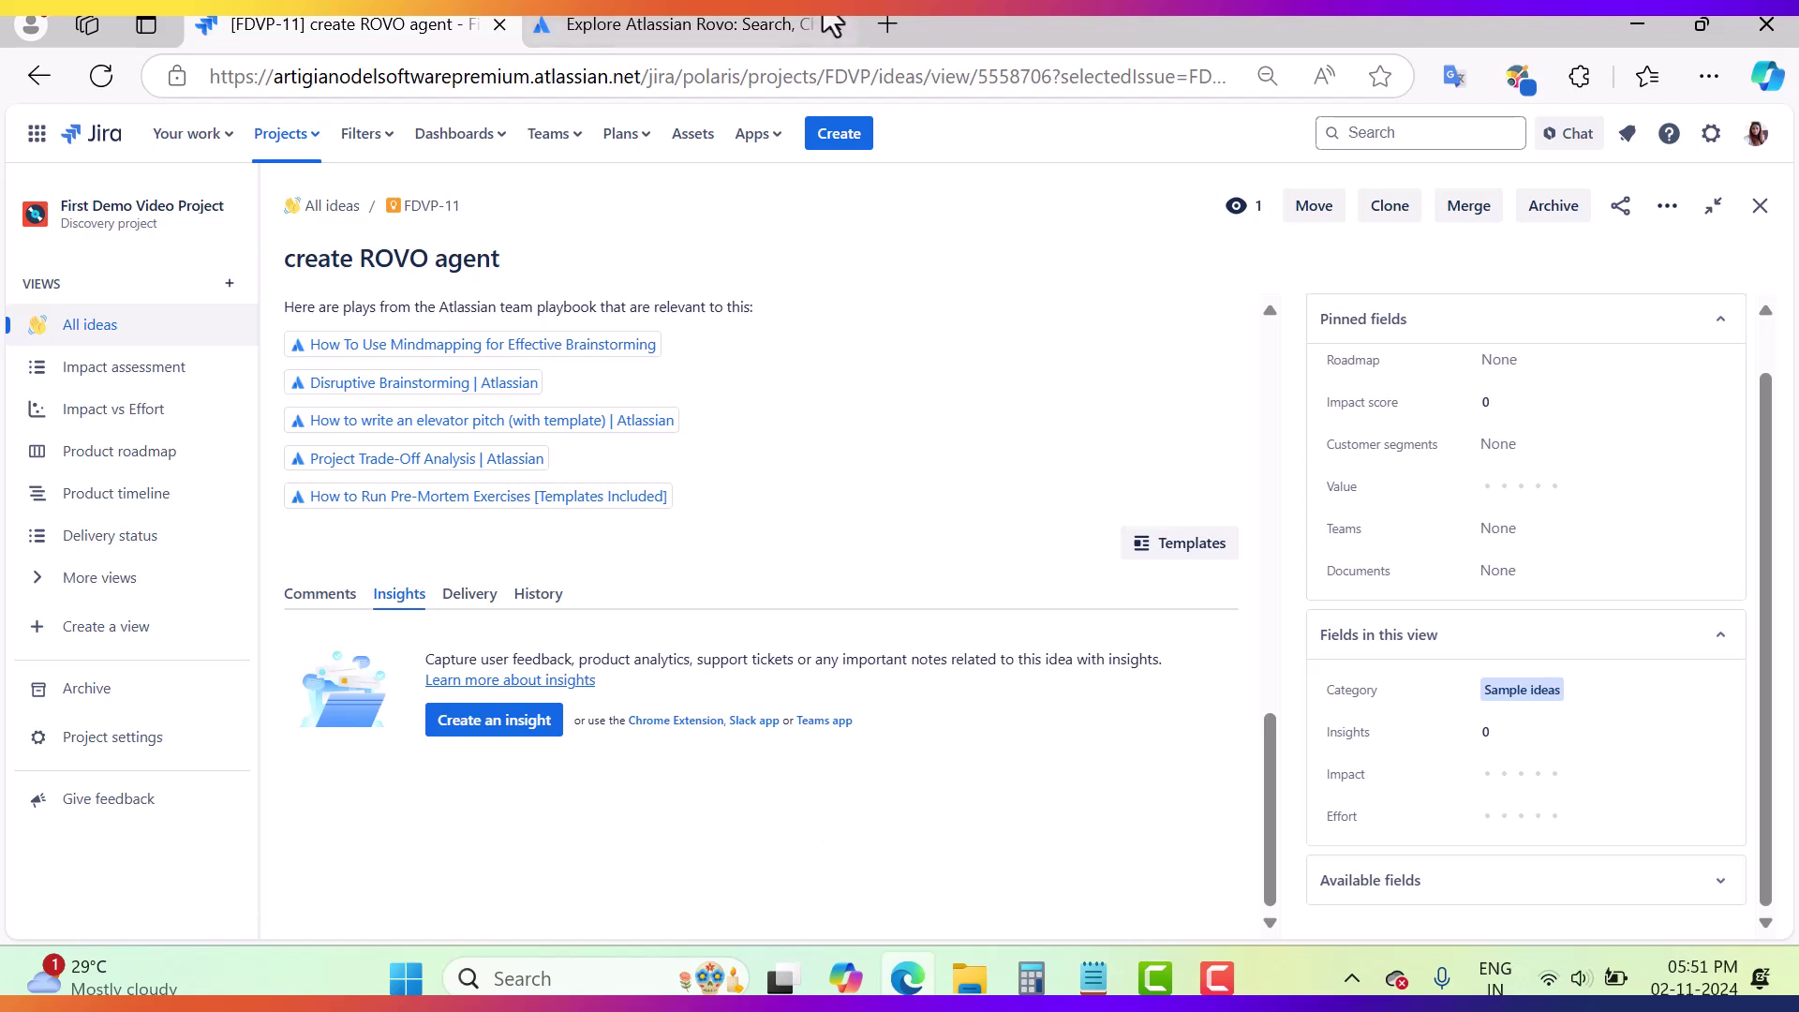
click(478, 733)
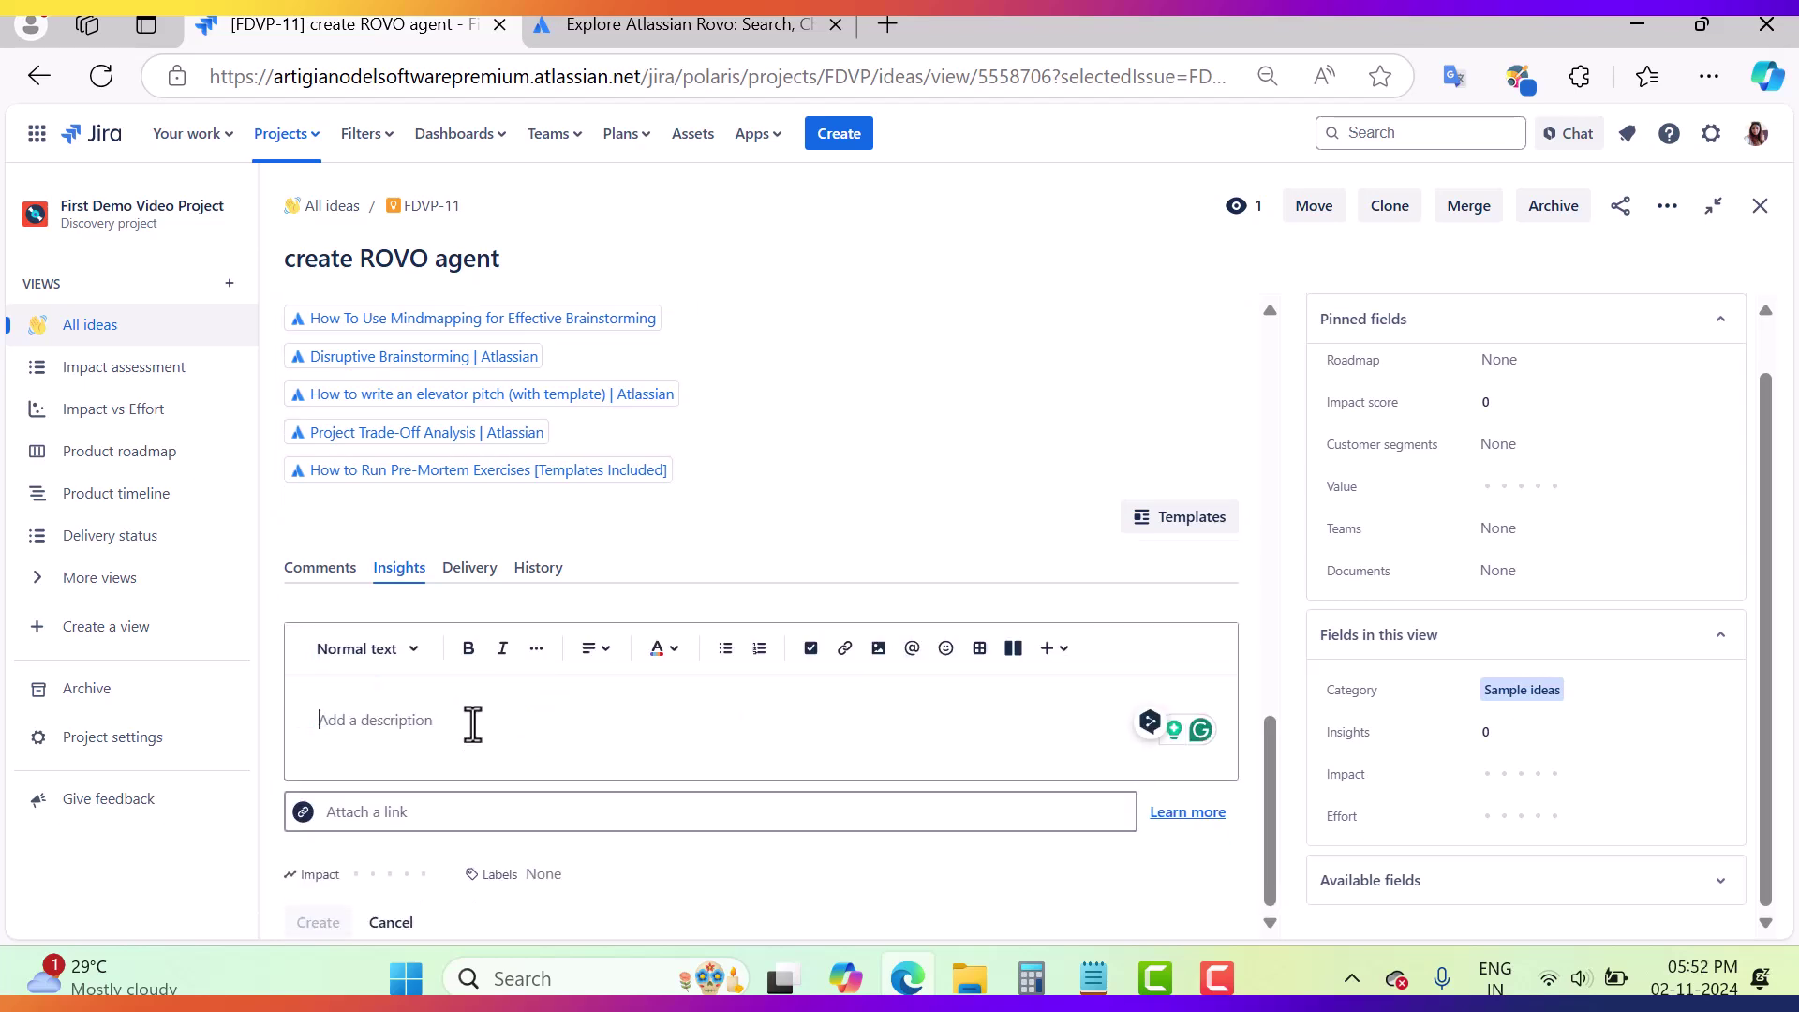
text(th)
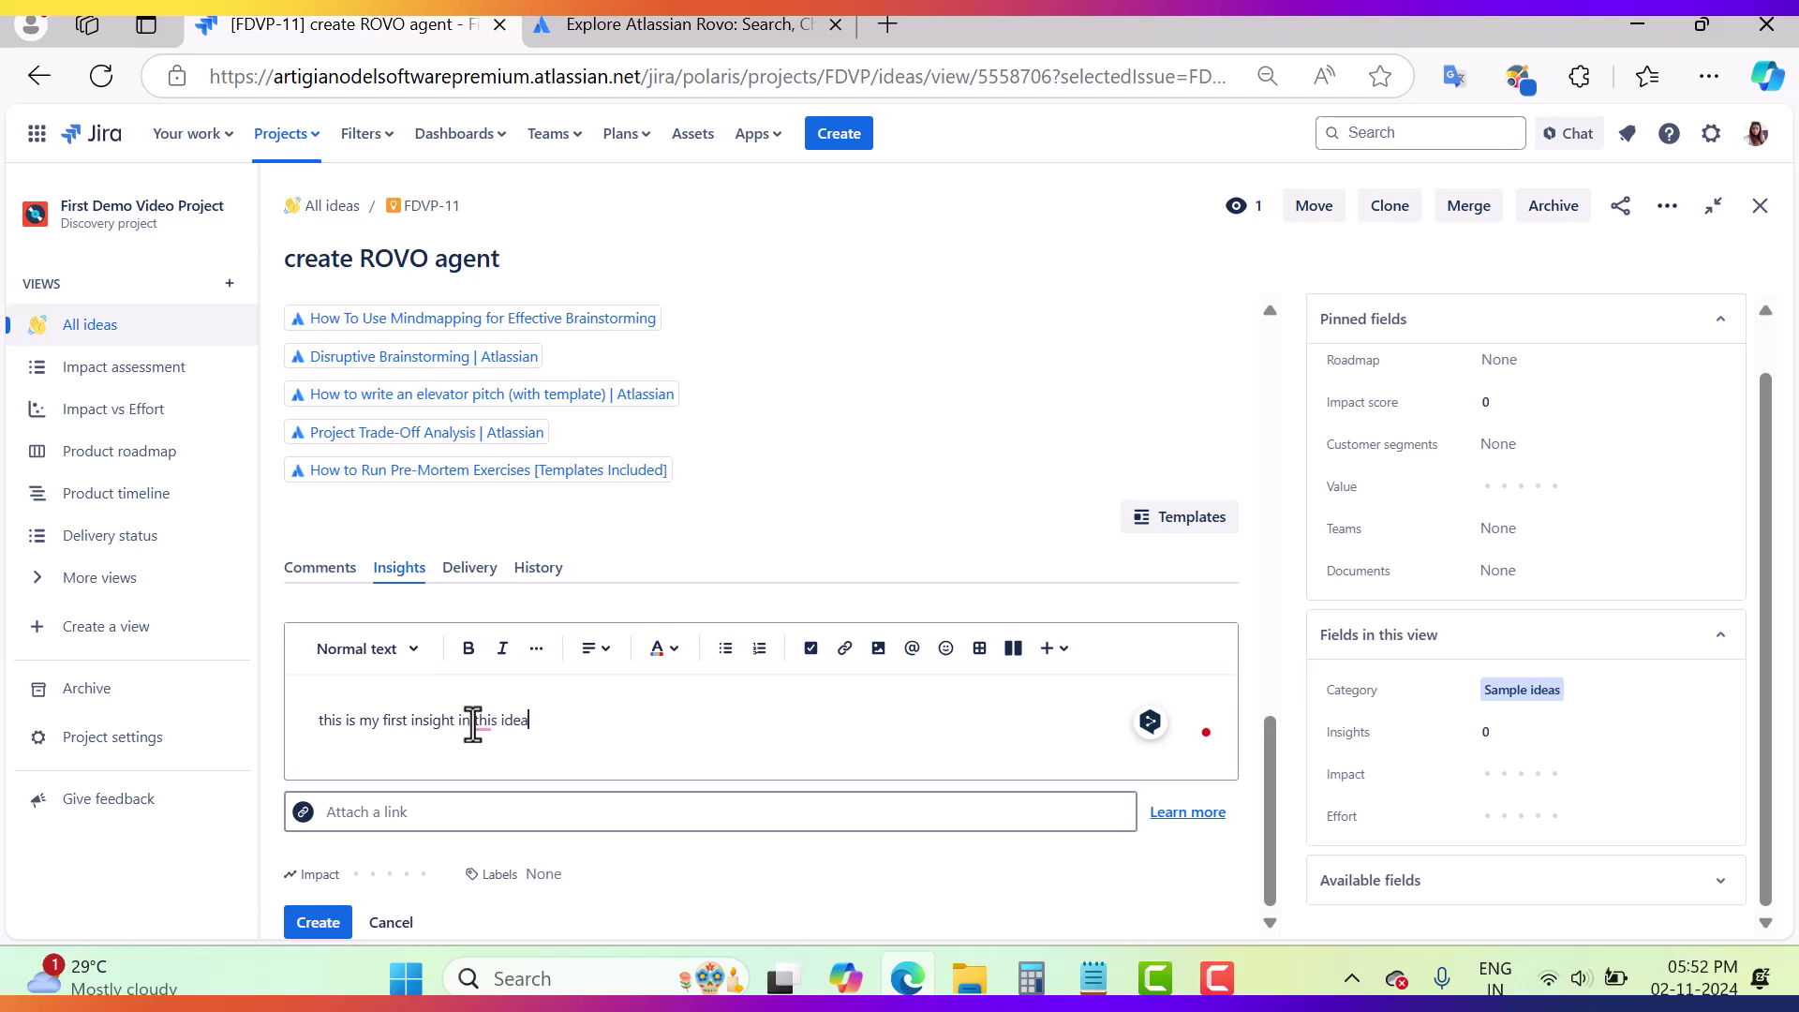
Attach the first saved atlassiancommunity Slack address as a plain link, rate the insight's impact 4, and create the insight
click(436, 823)
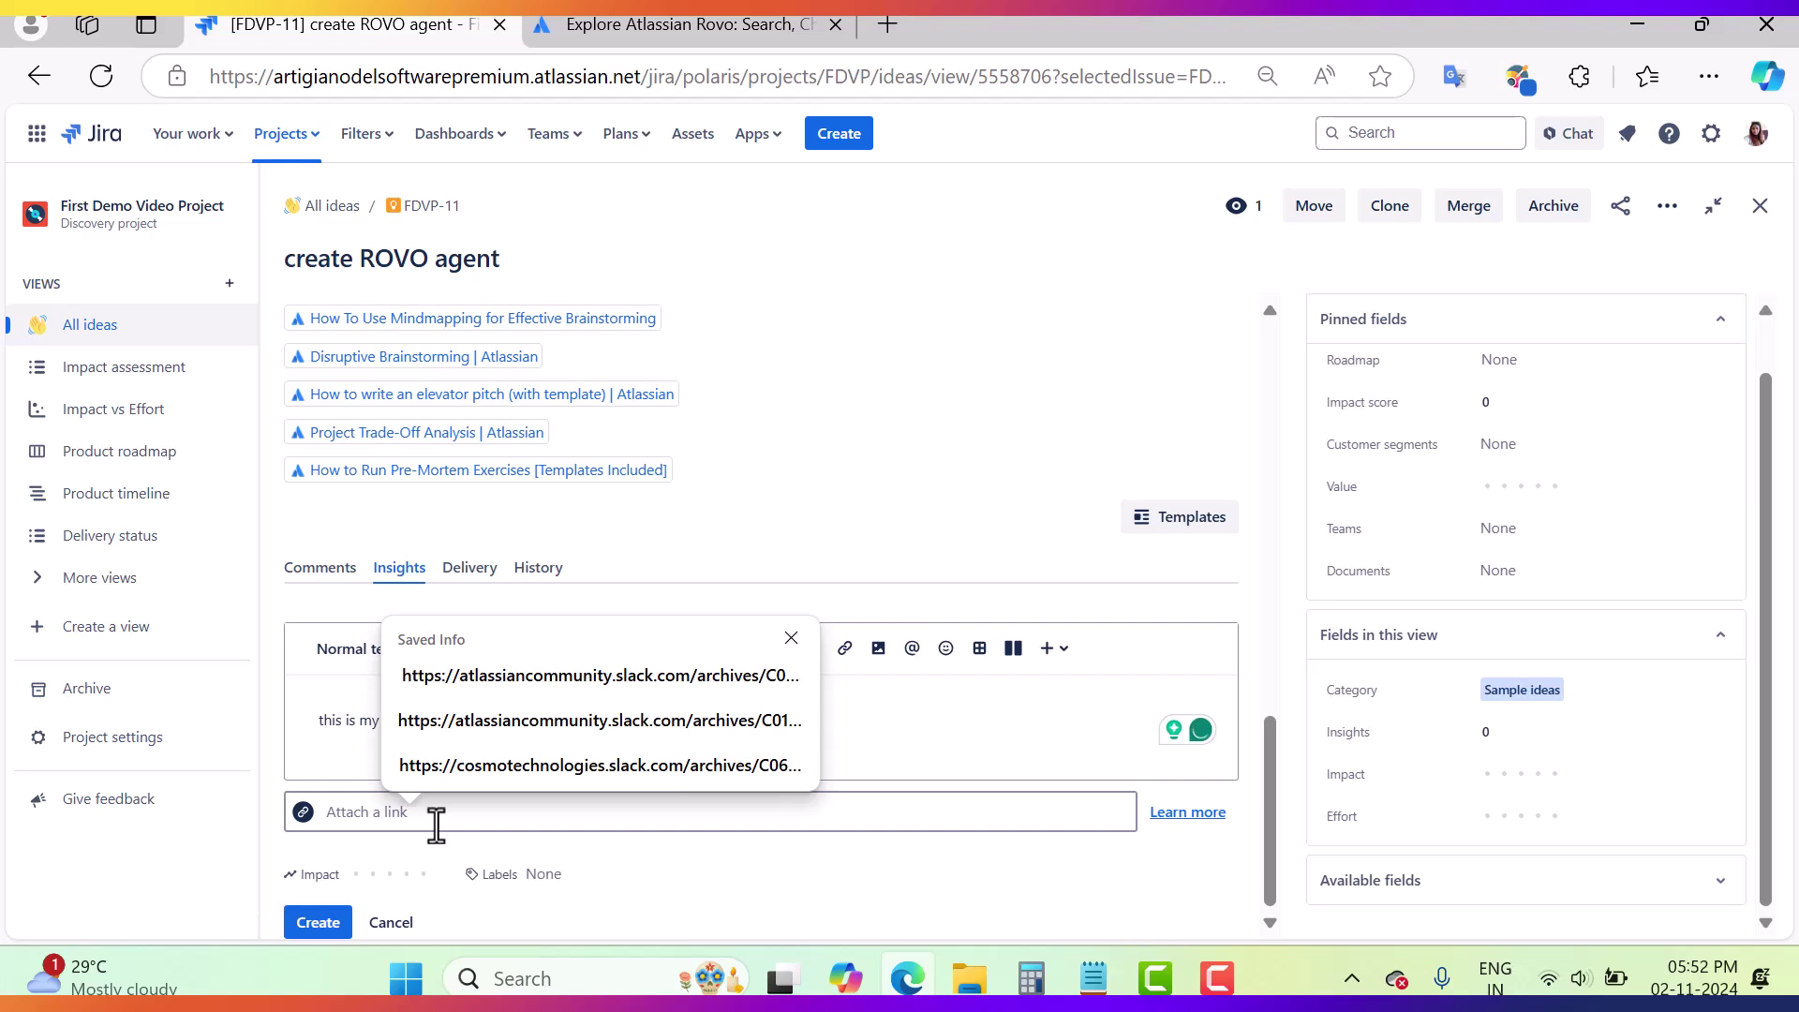
click(588, 679)
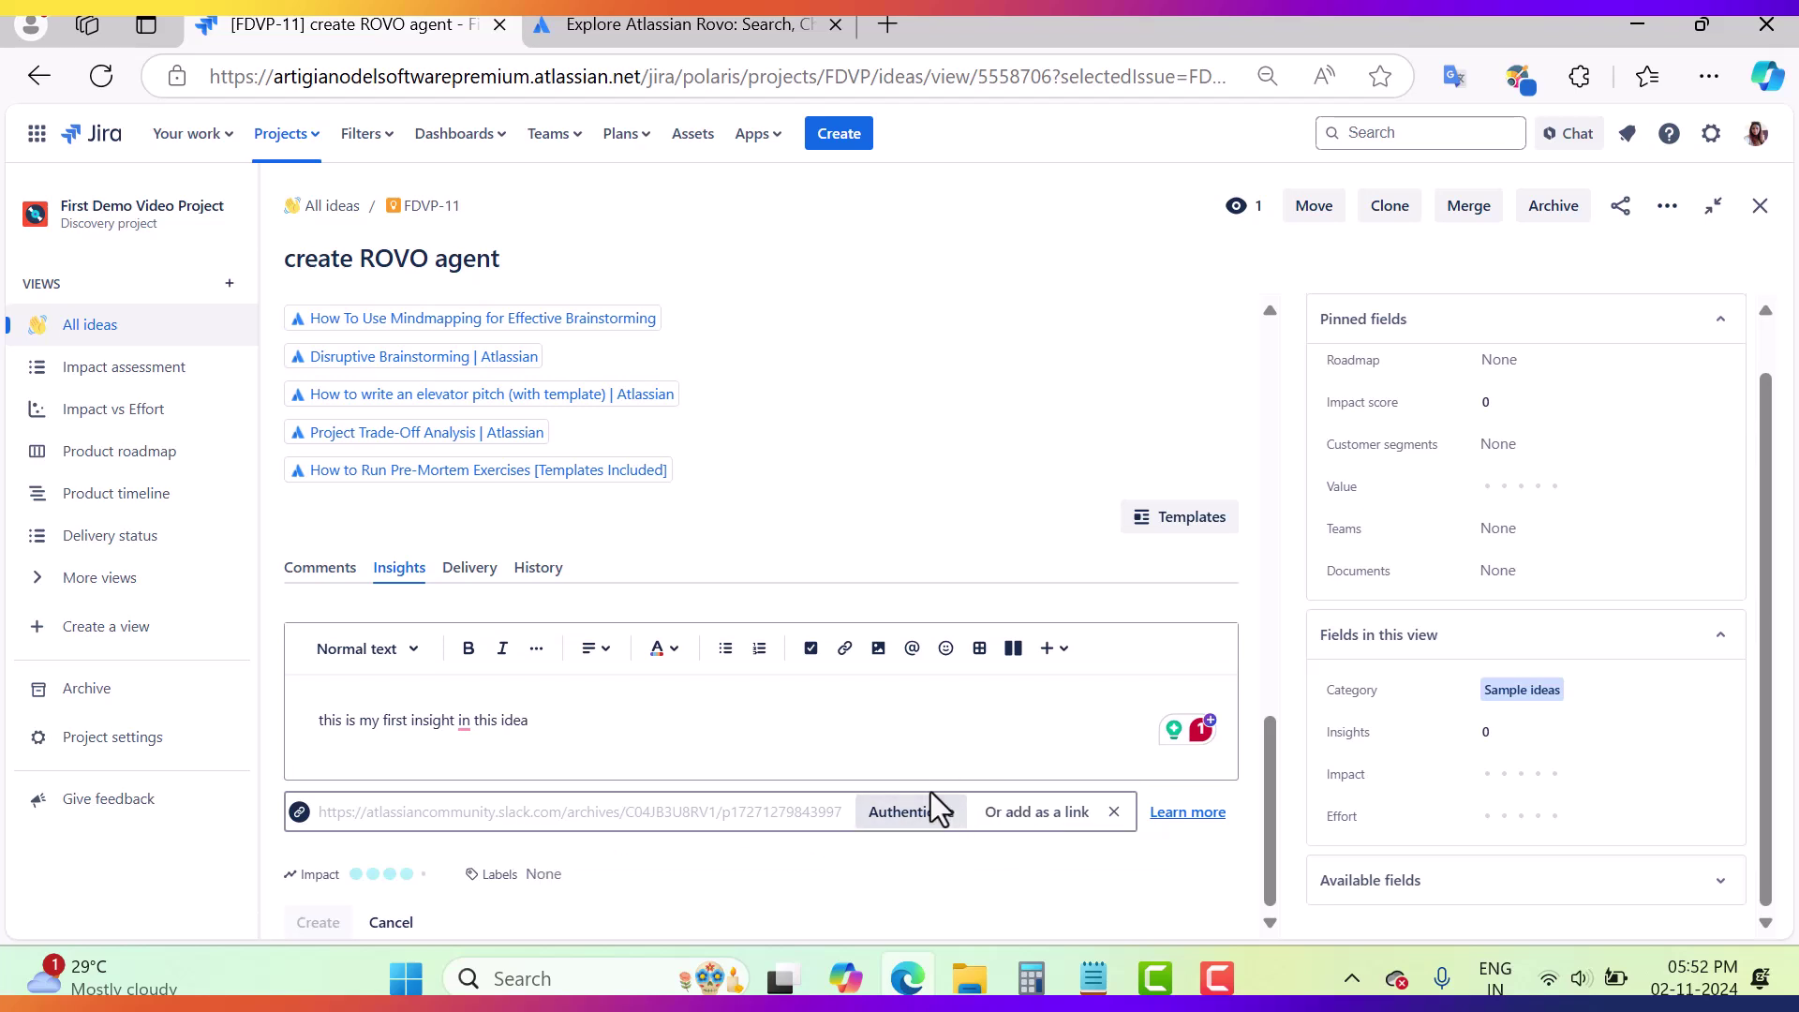
click(1042, 817)
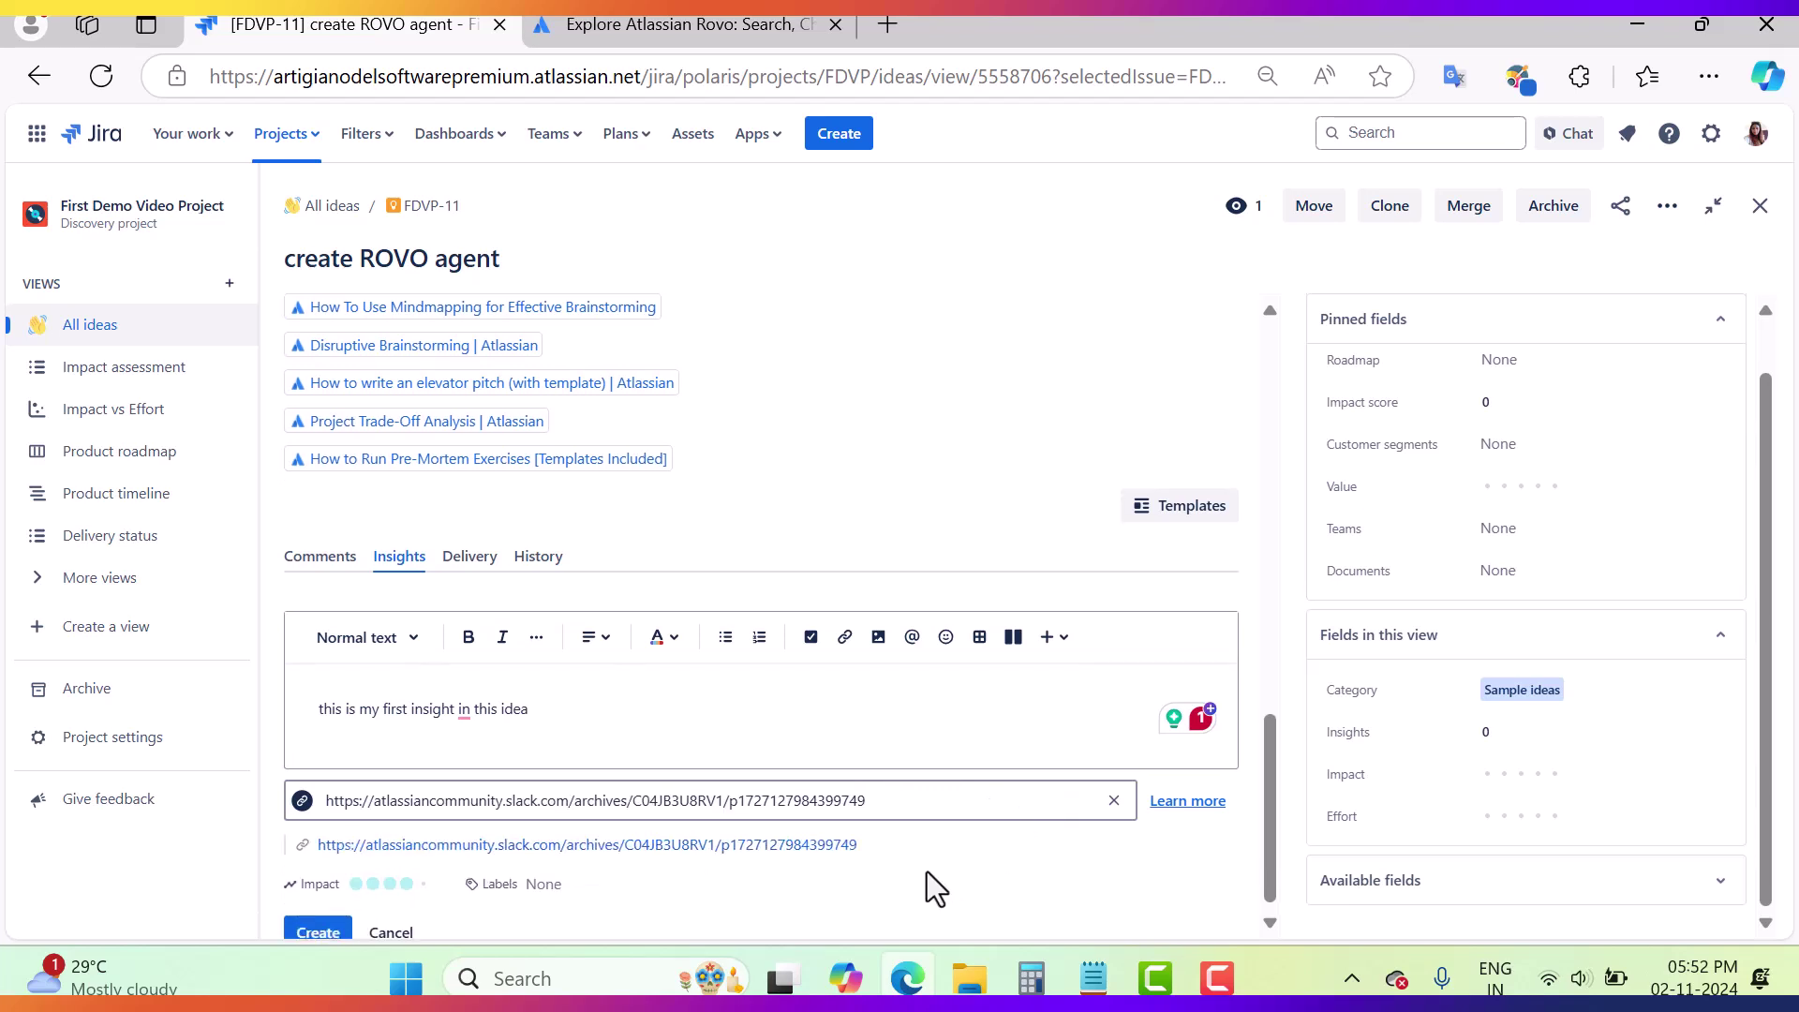
click(317, 922)
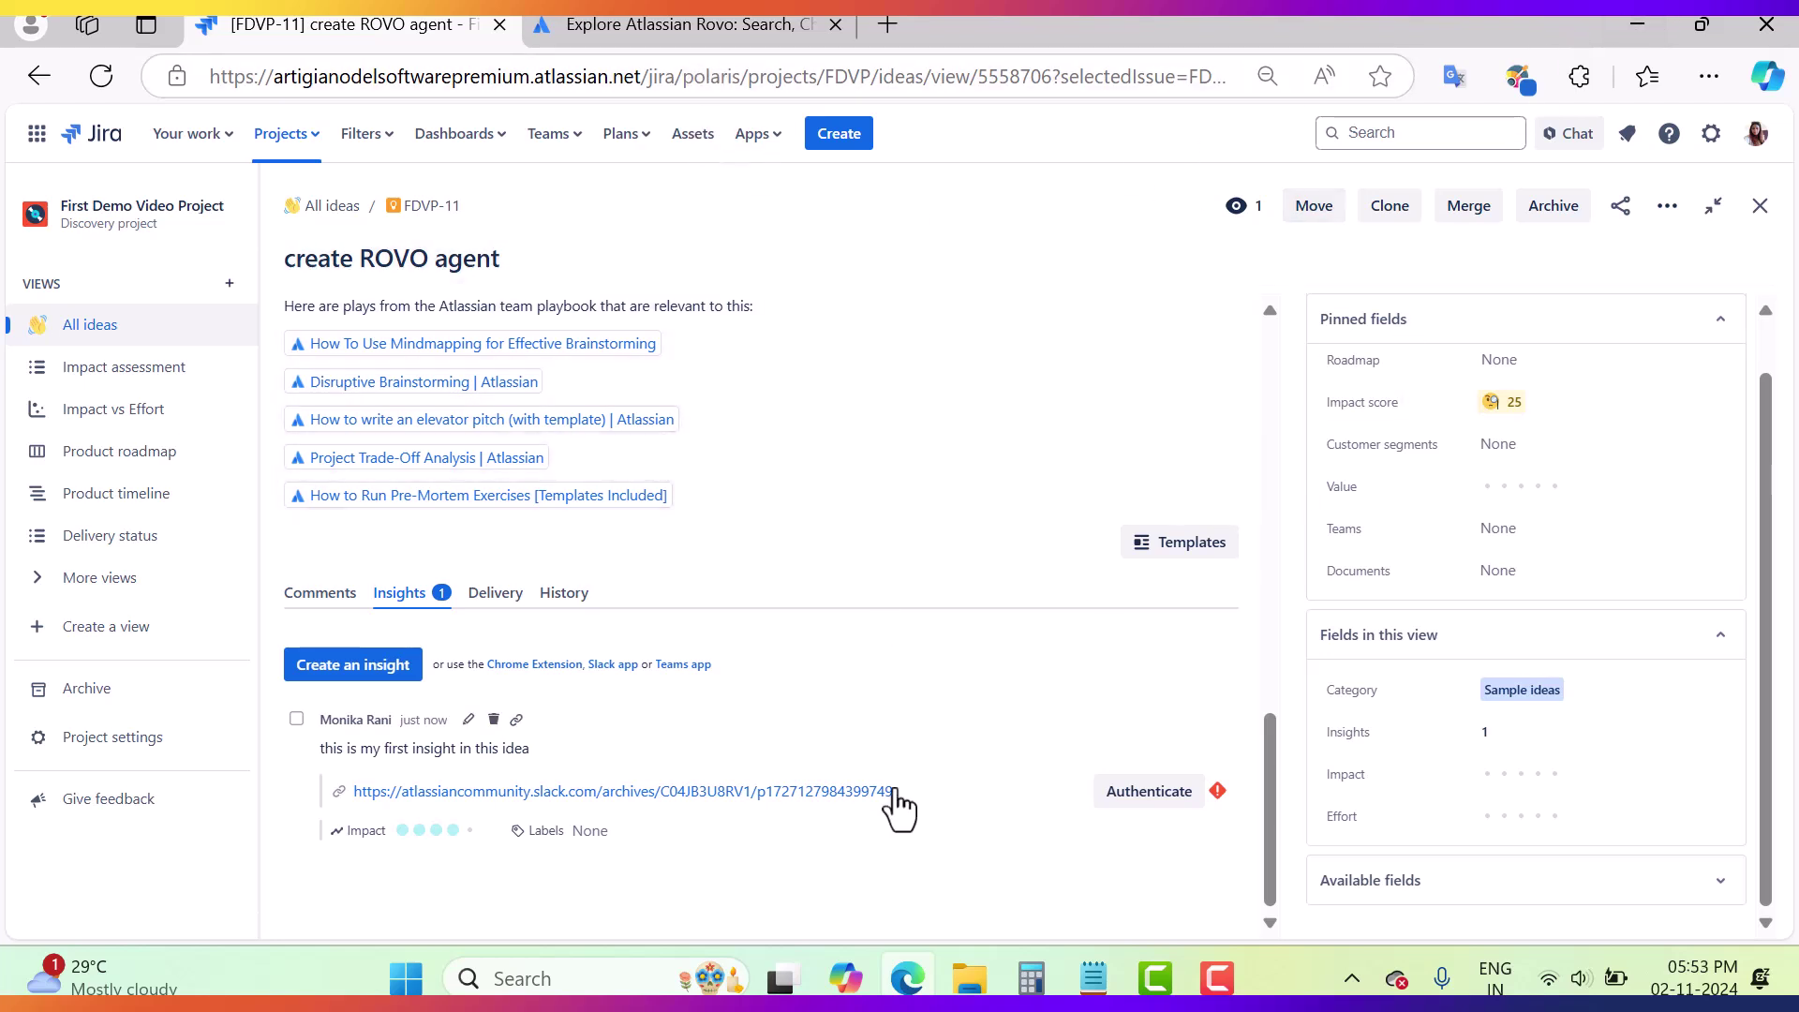
Switch to the Atlassian Rovo features page and select the whole paragraph under the Rovo Search heading
click(628, 30)
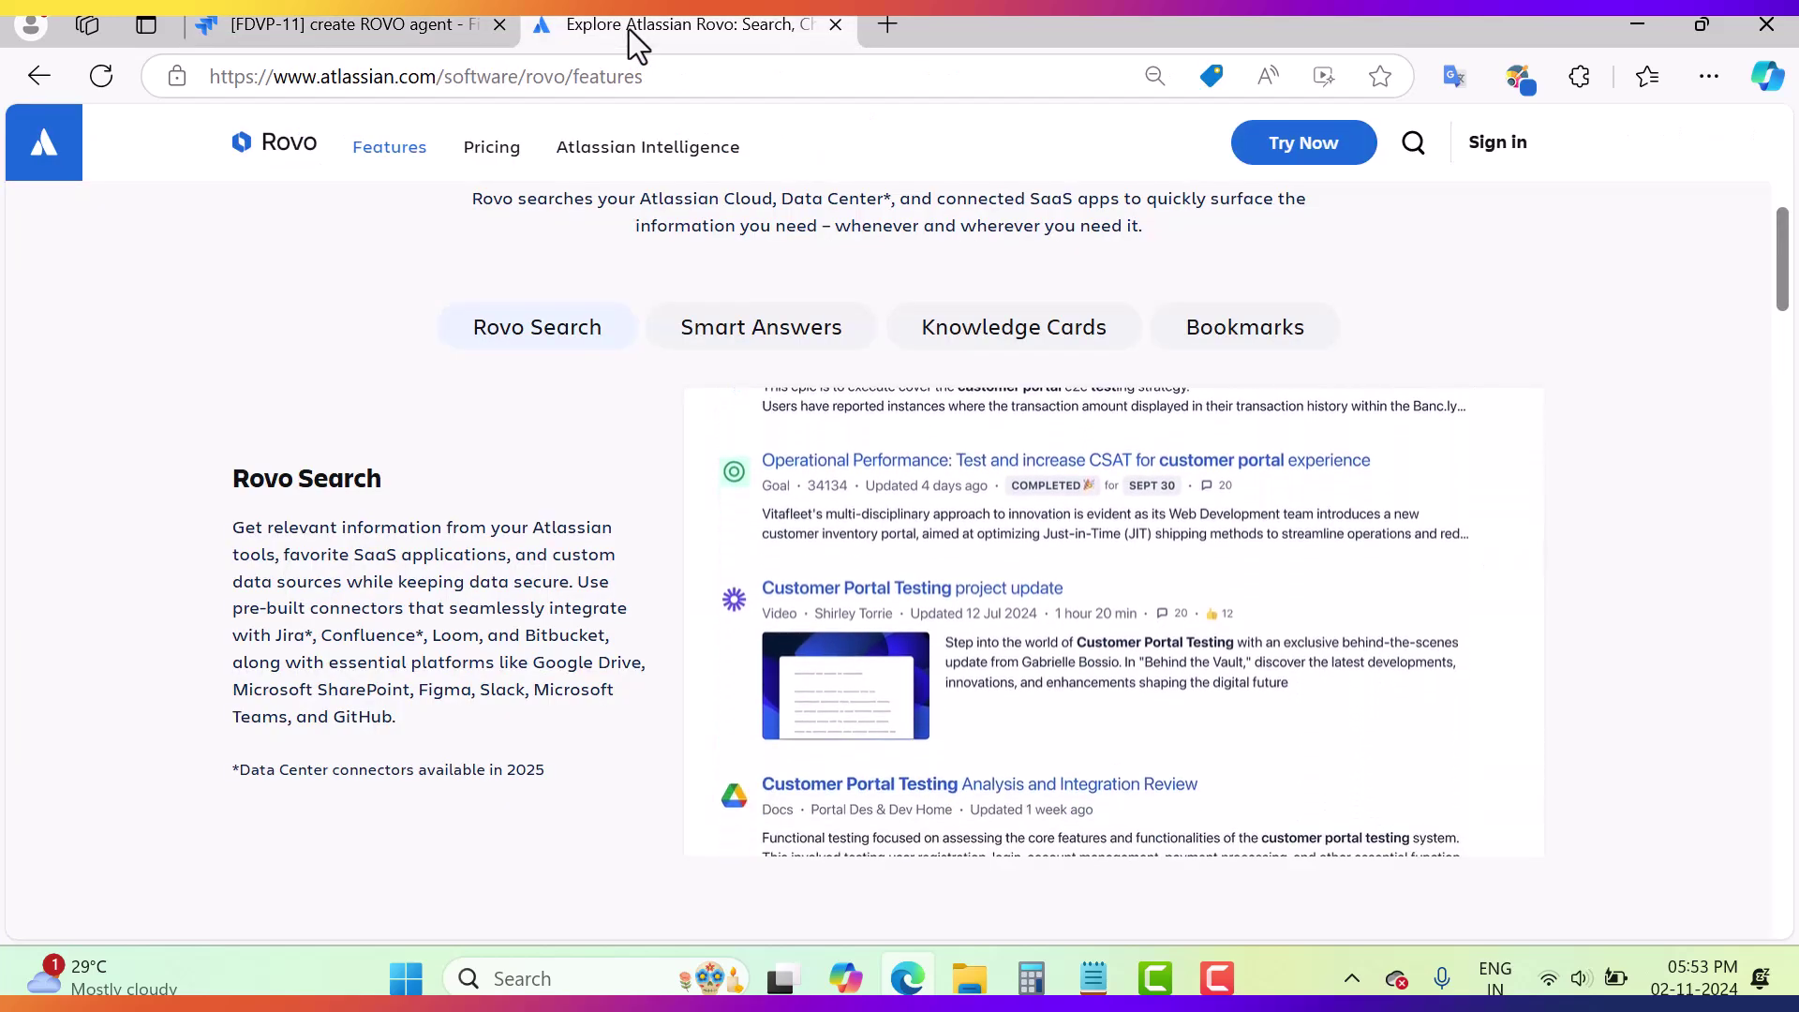
scroll(430, 609, down, 2)
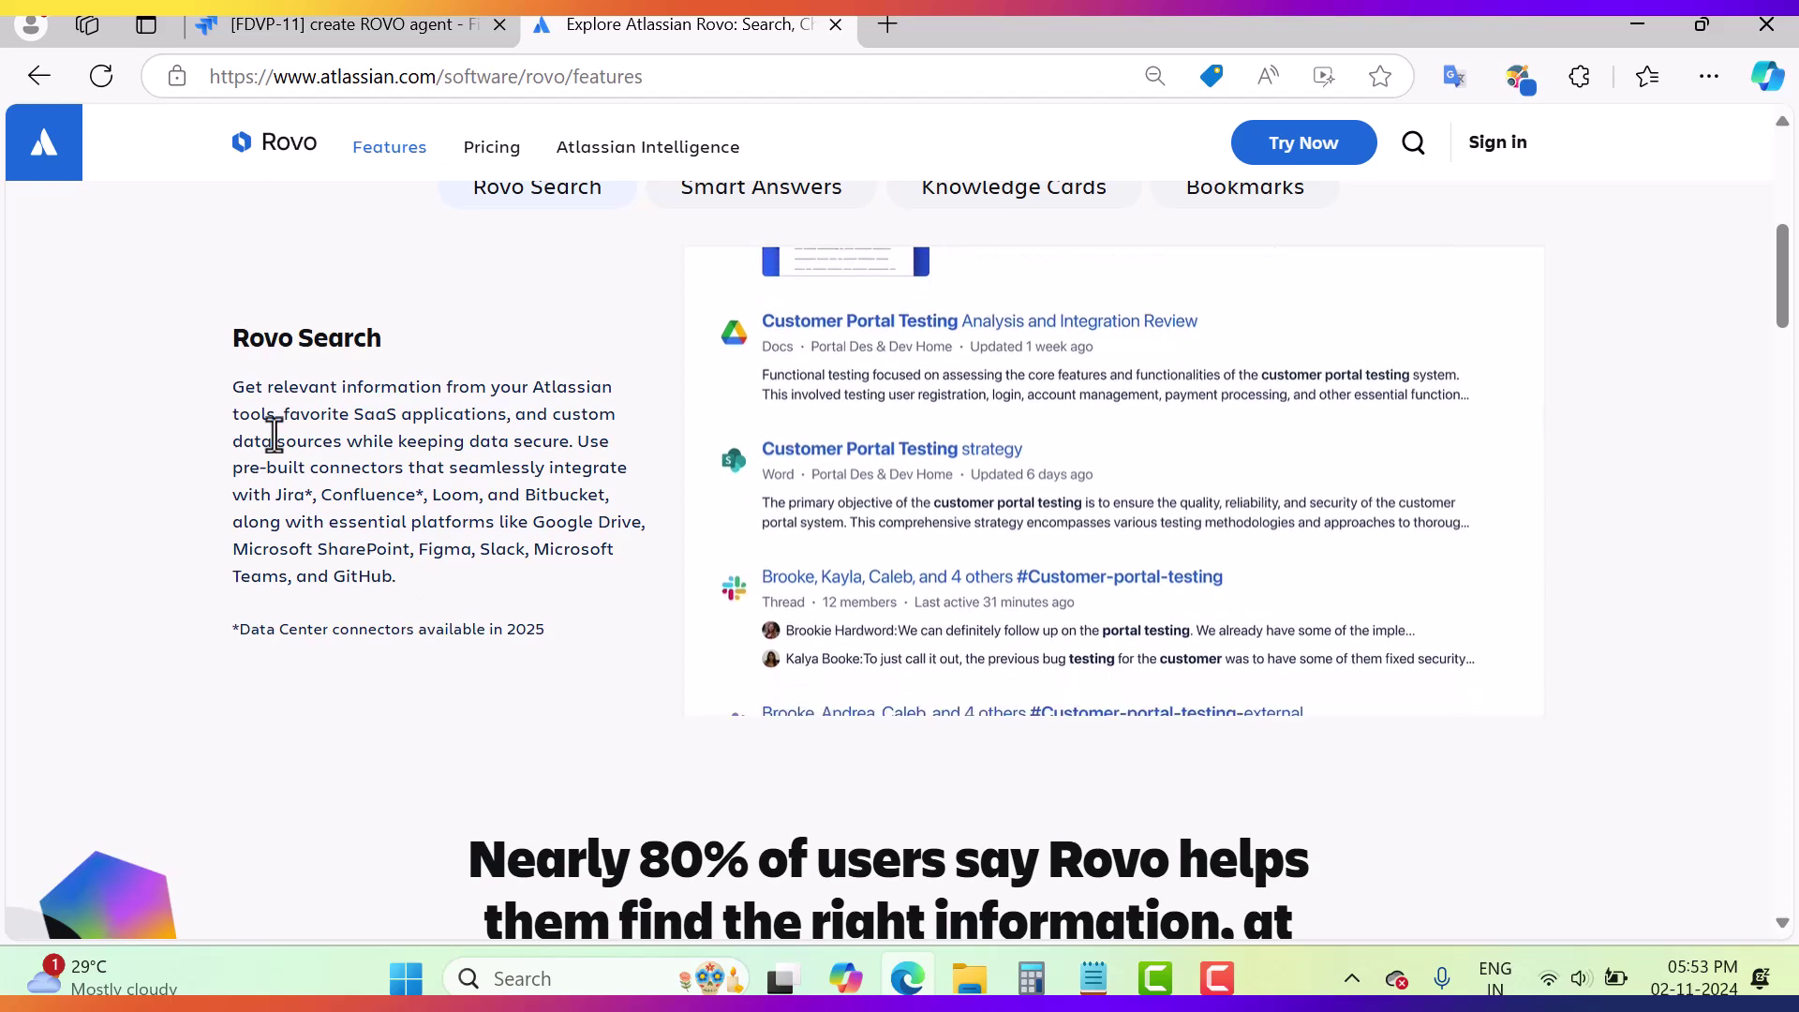
drag(231, 388, 459, 587)
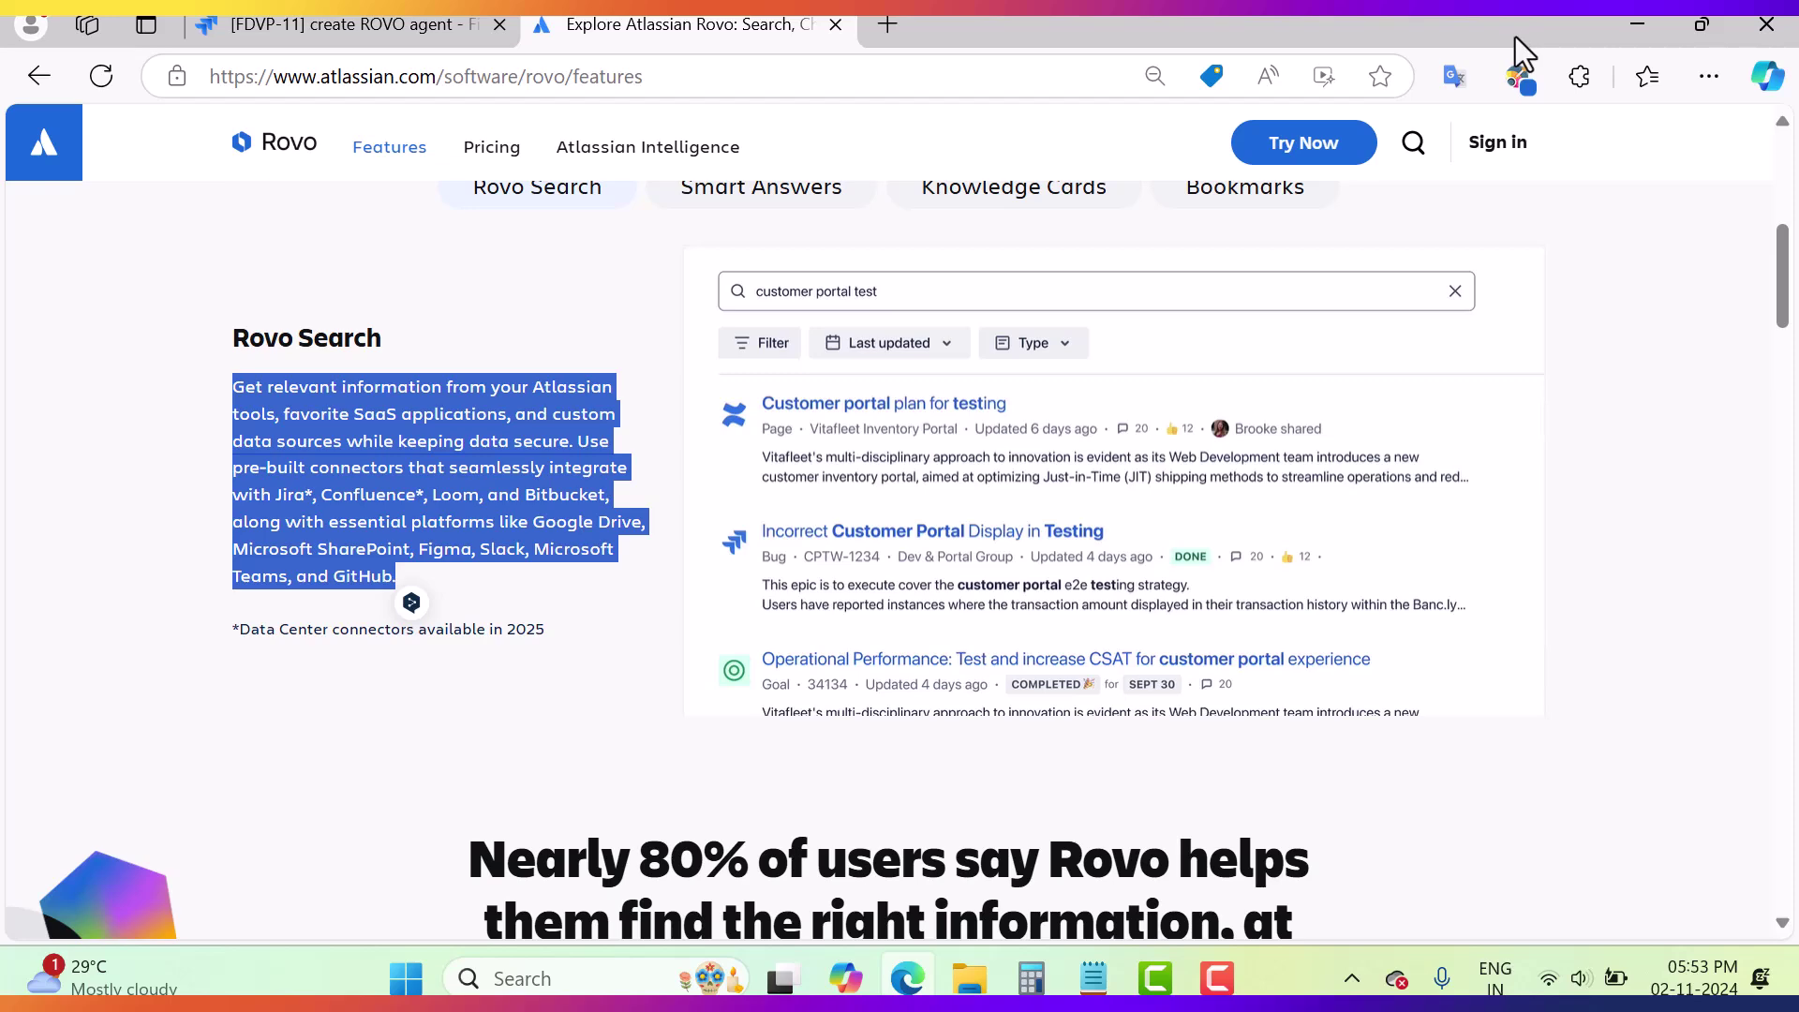
Start an insight with the Jira Product Discovery extension from the selected text, targeting the "create ROVO agent" idea in First Demo Video Project
click(1580, 76)
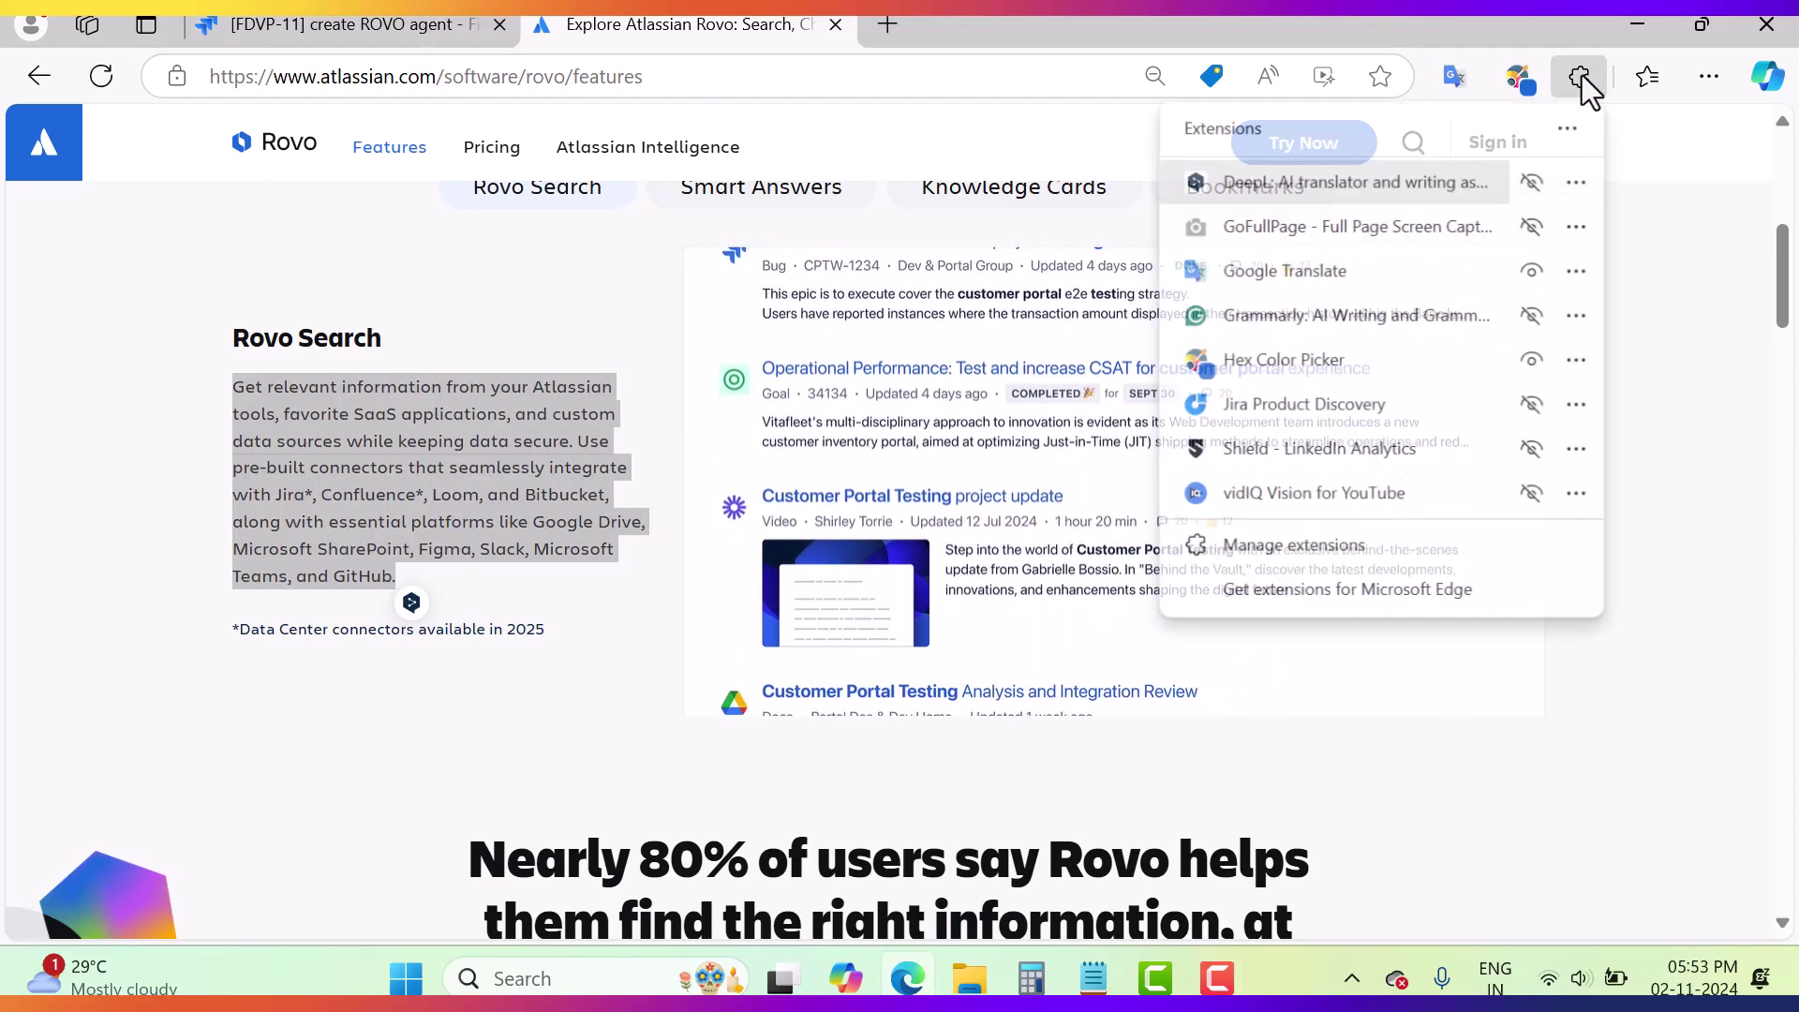
click(1308, 404)
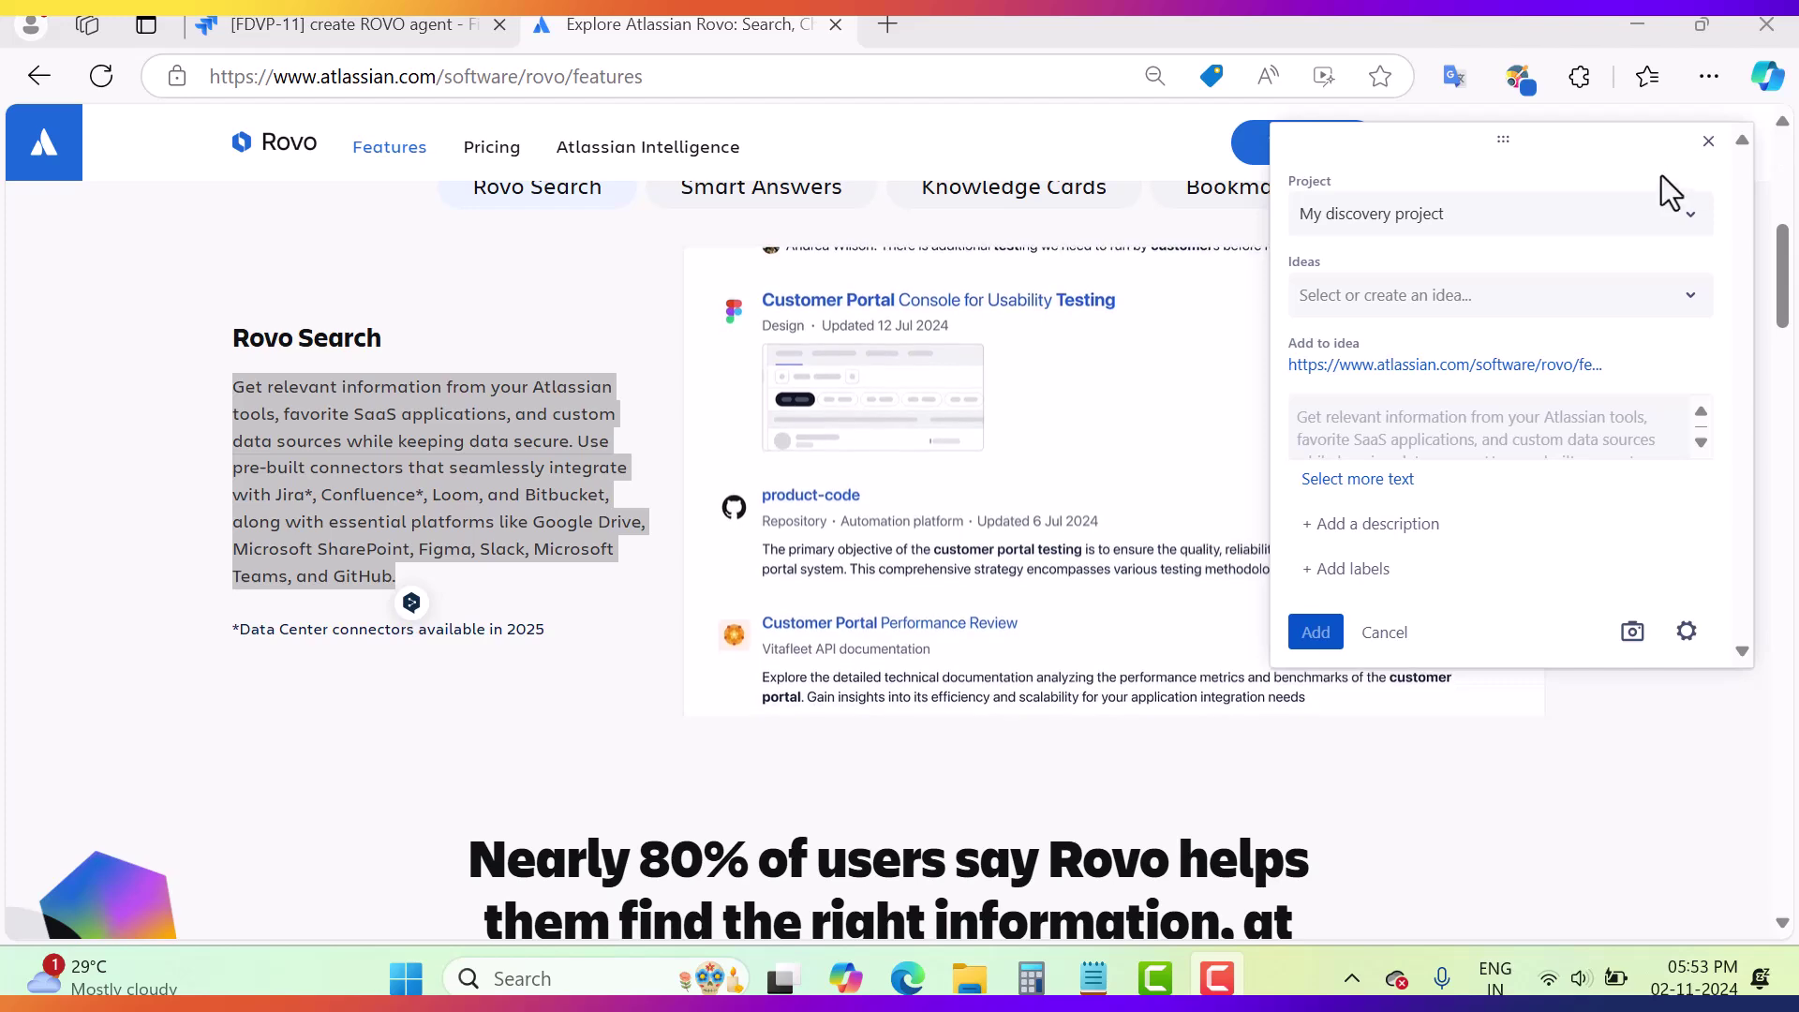
click(1655, 214)
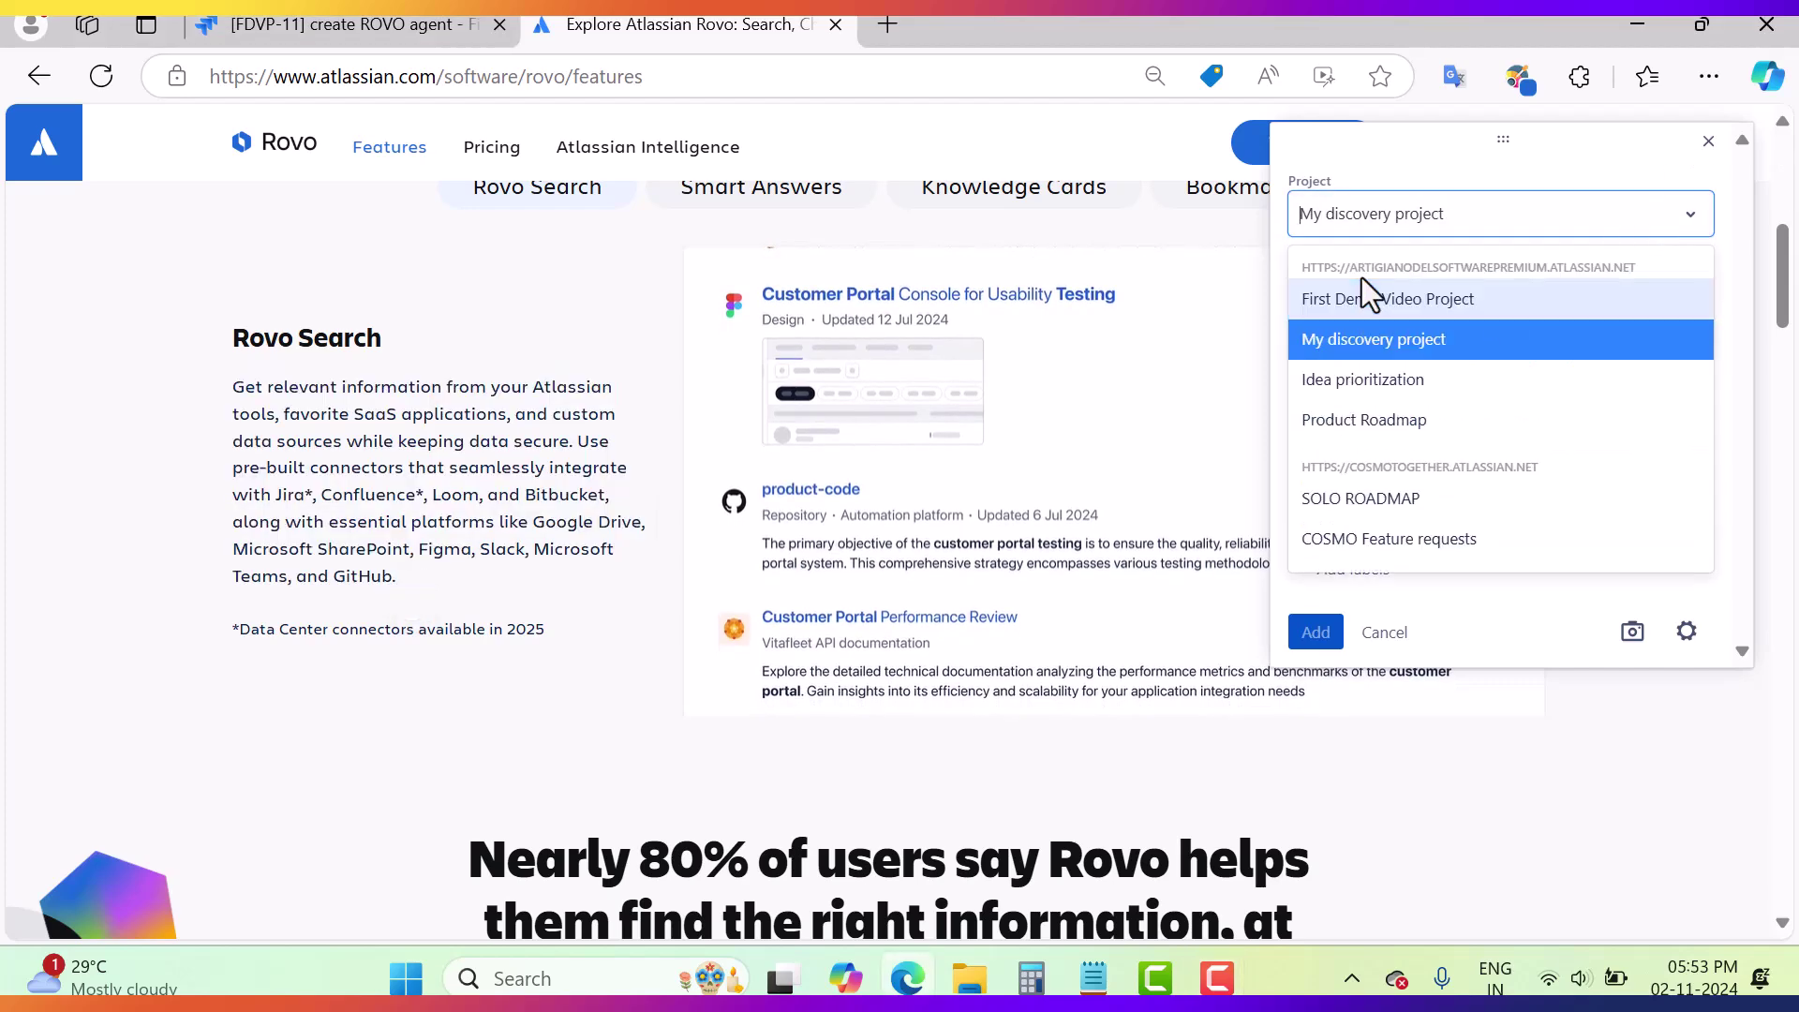
click(1411, 304)
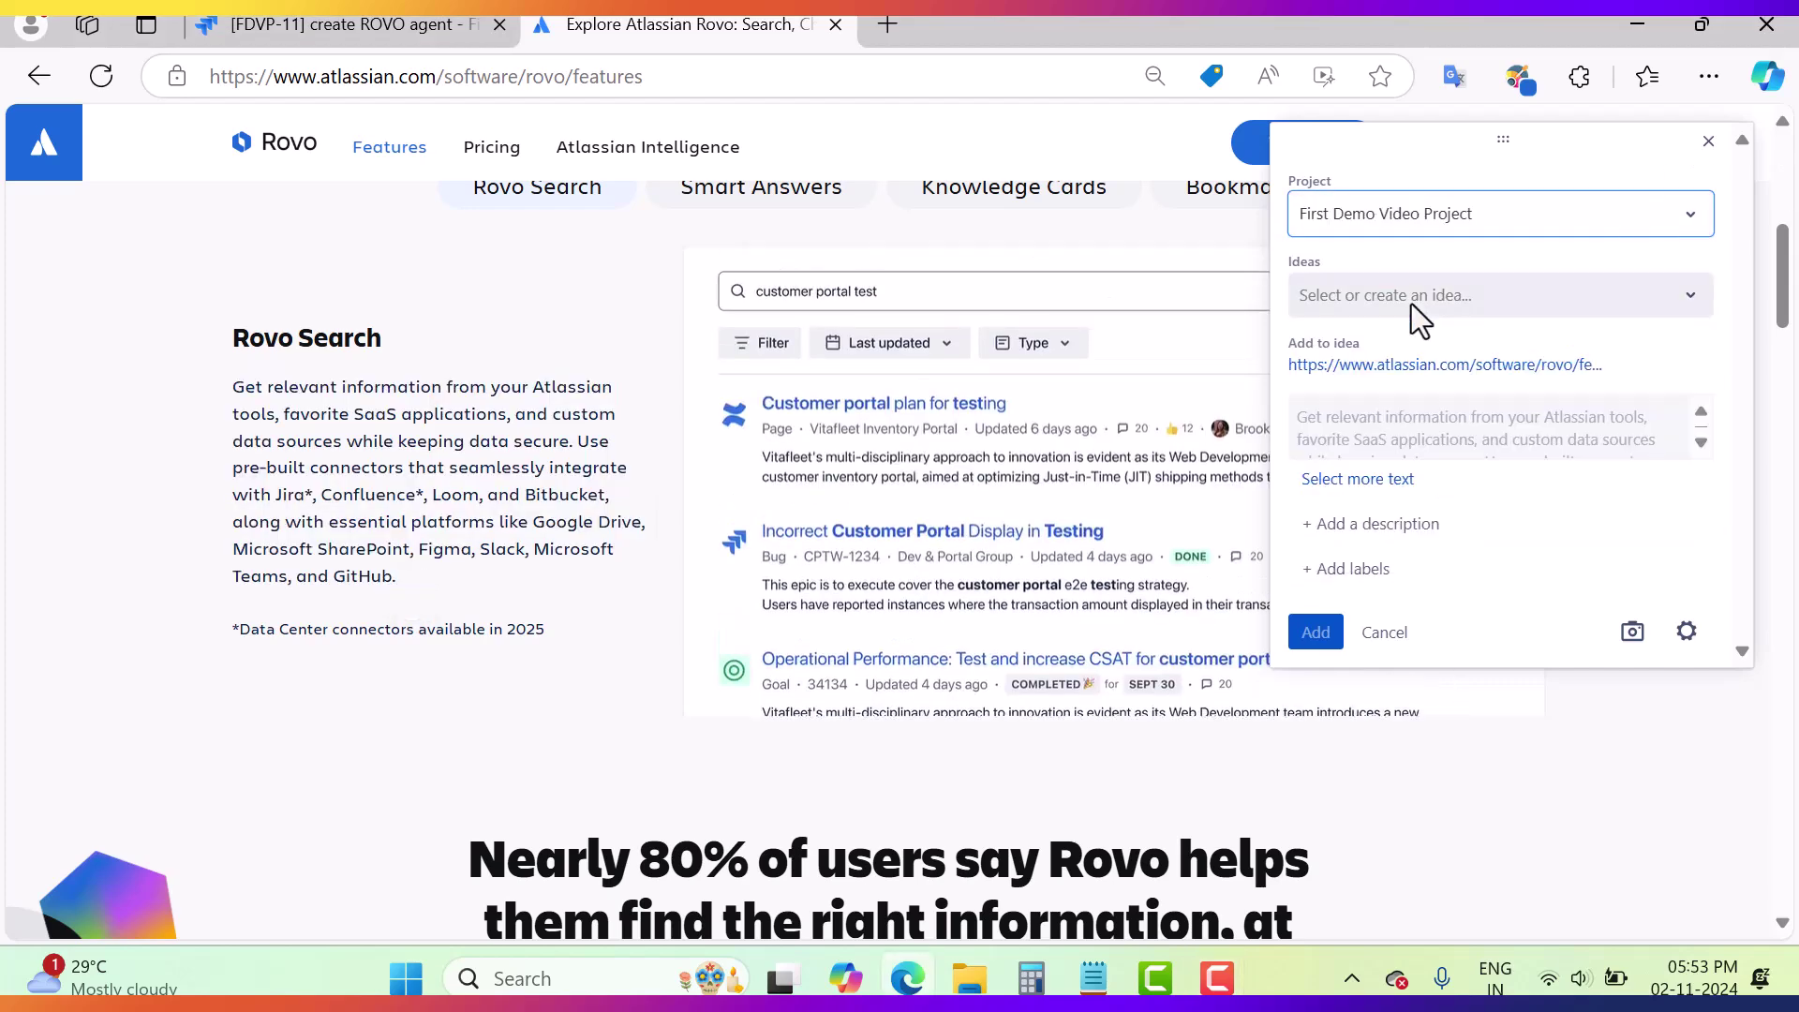
click(1537, 305)
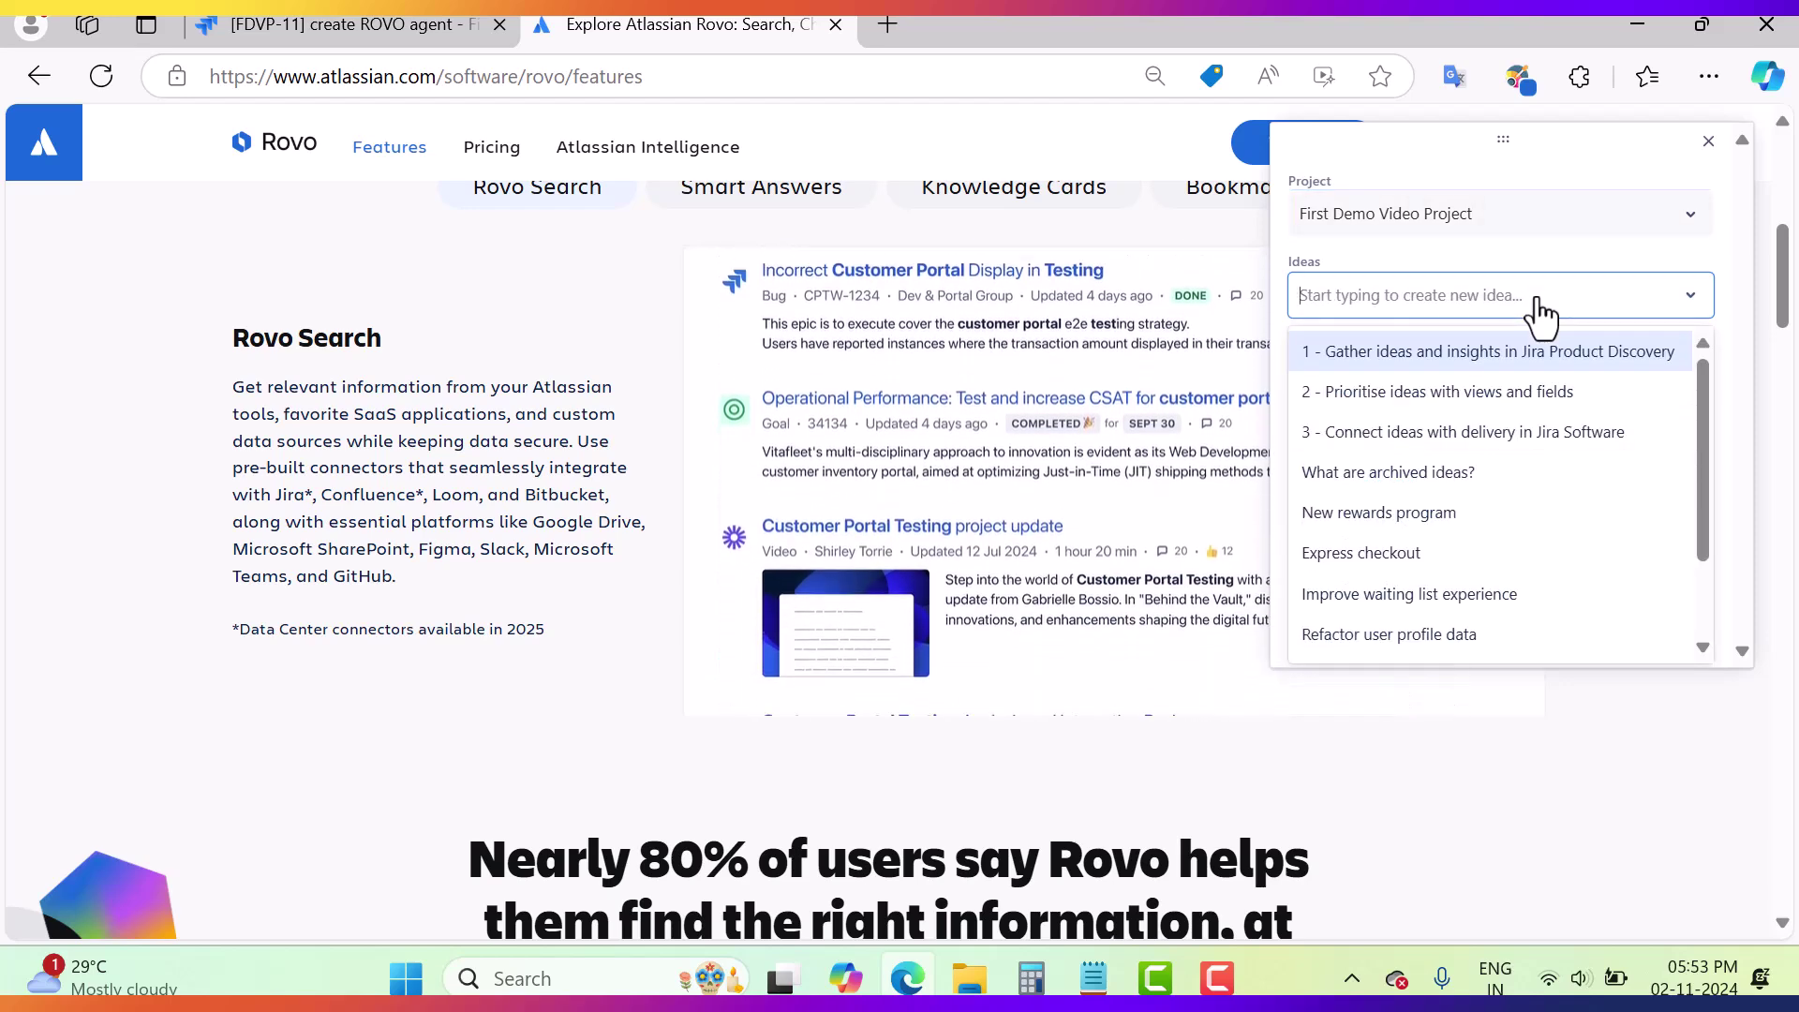
scroll(1529, 562, down, 3)
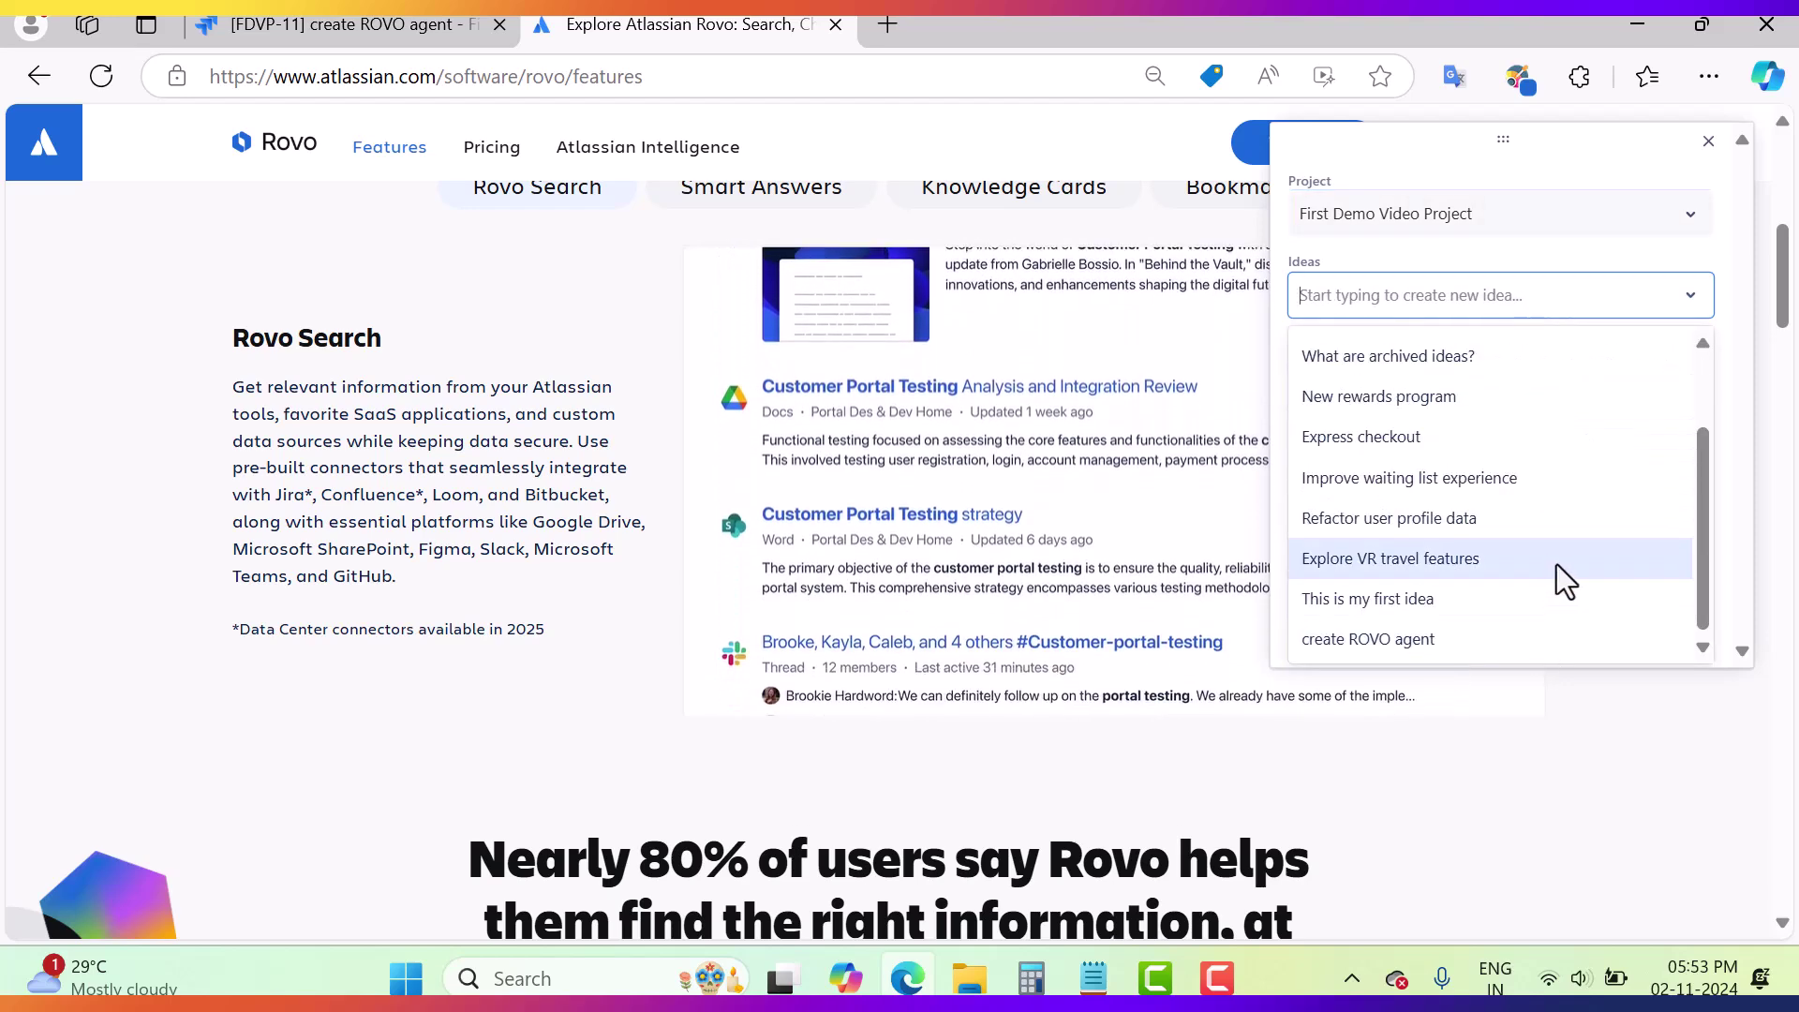
click(1422, 641)
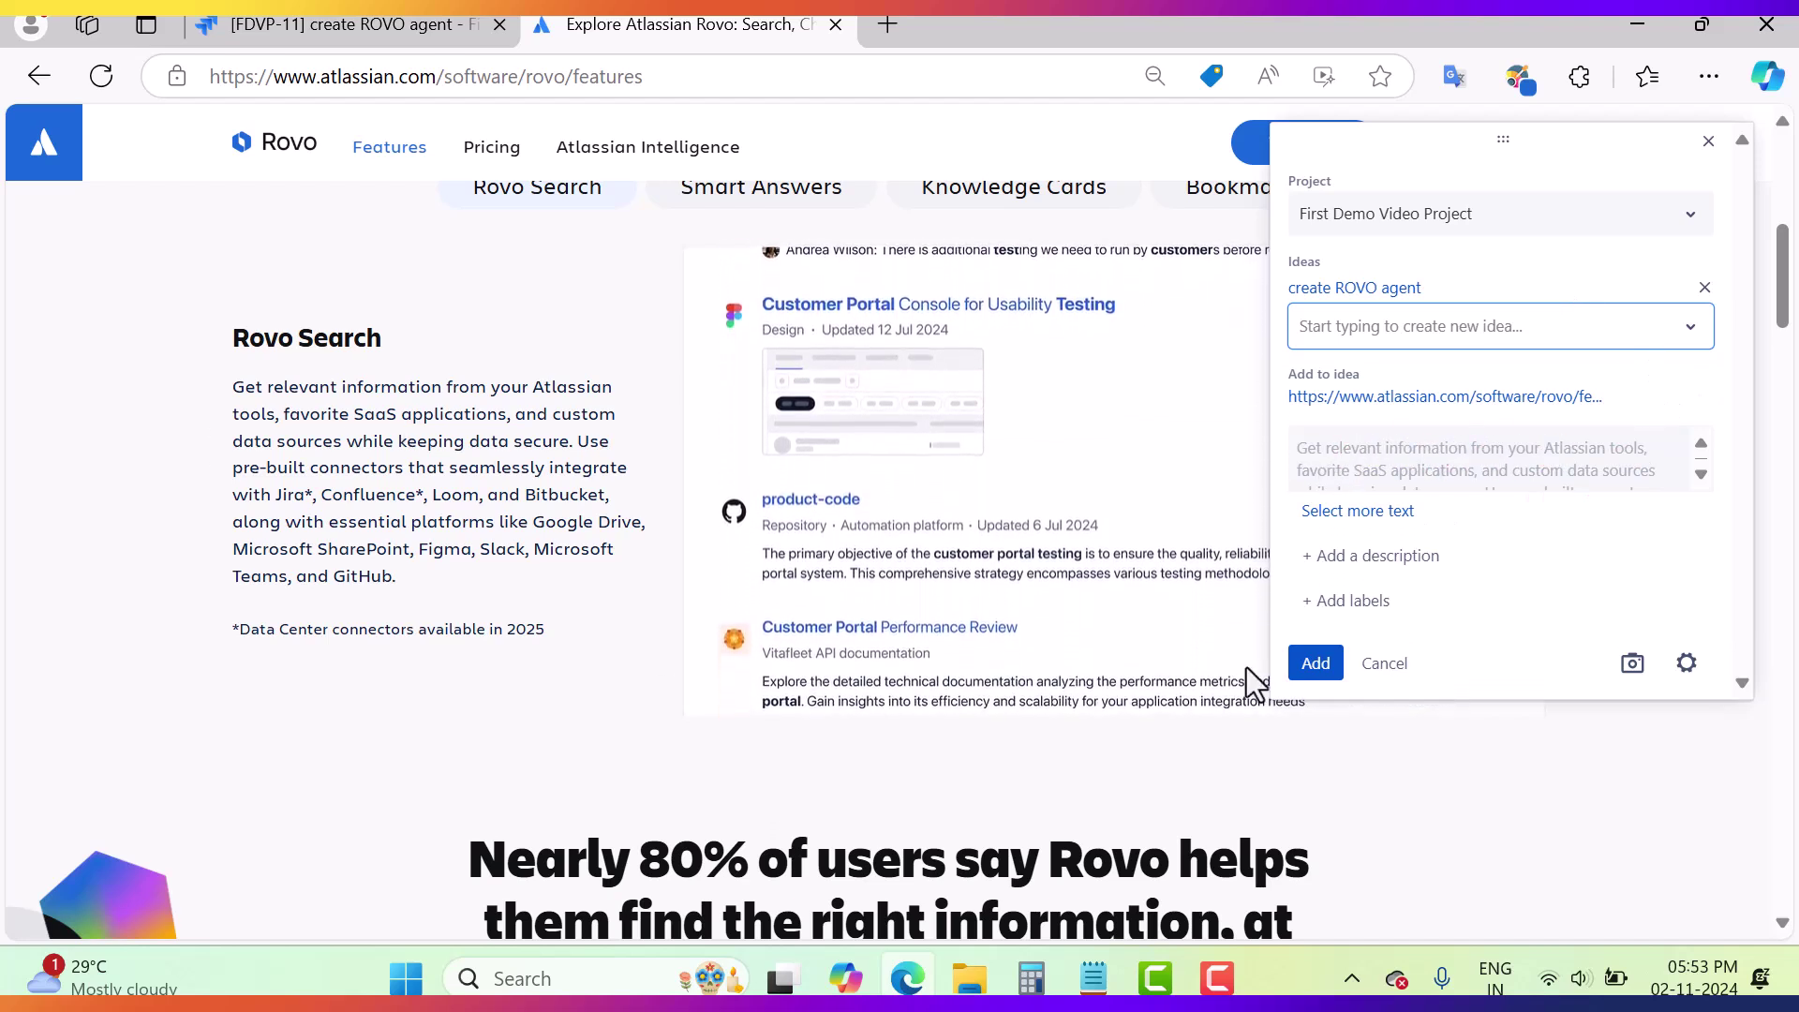
Add a second excerpt to the insight, from "ors that seamlessly integrate" to "along with essential", and submit it to the idea
click(1363, 513)
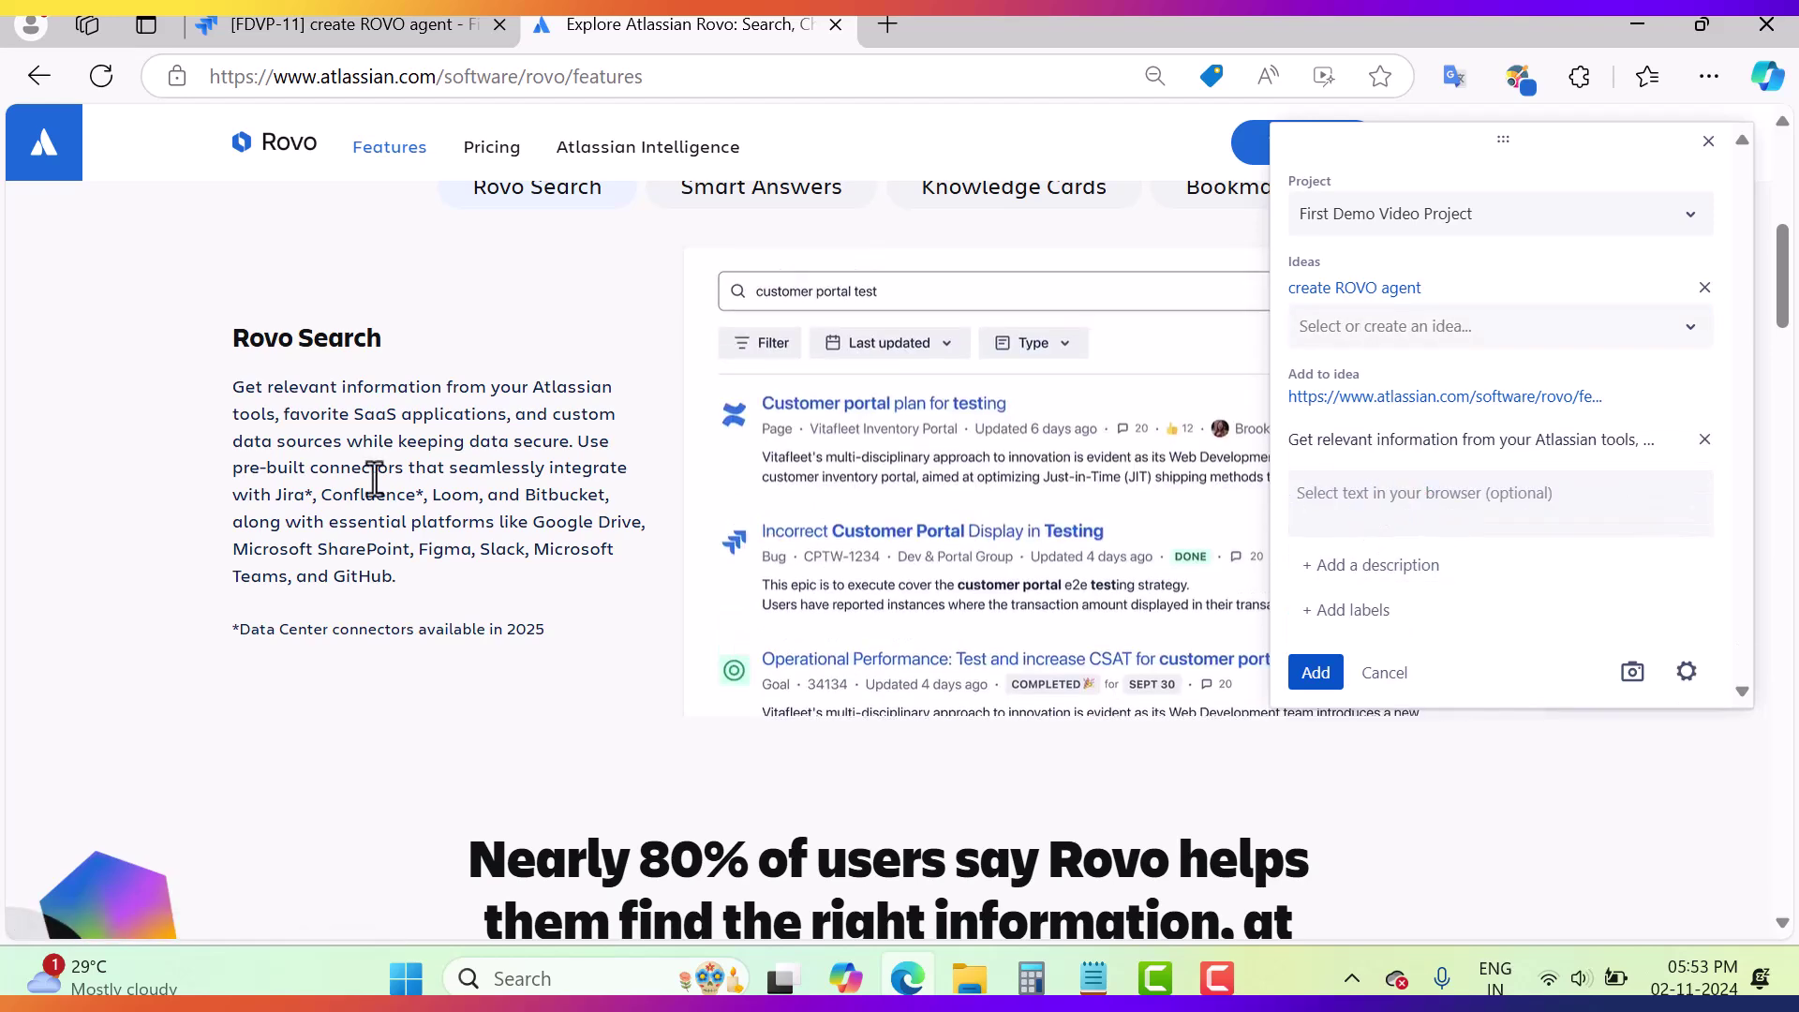
drag(377, 467, 409, 522)
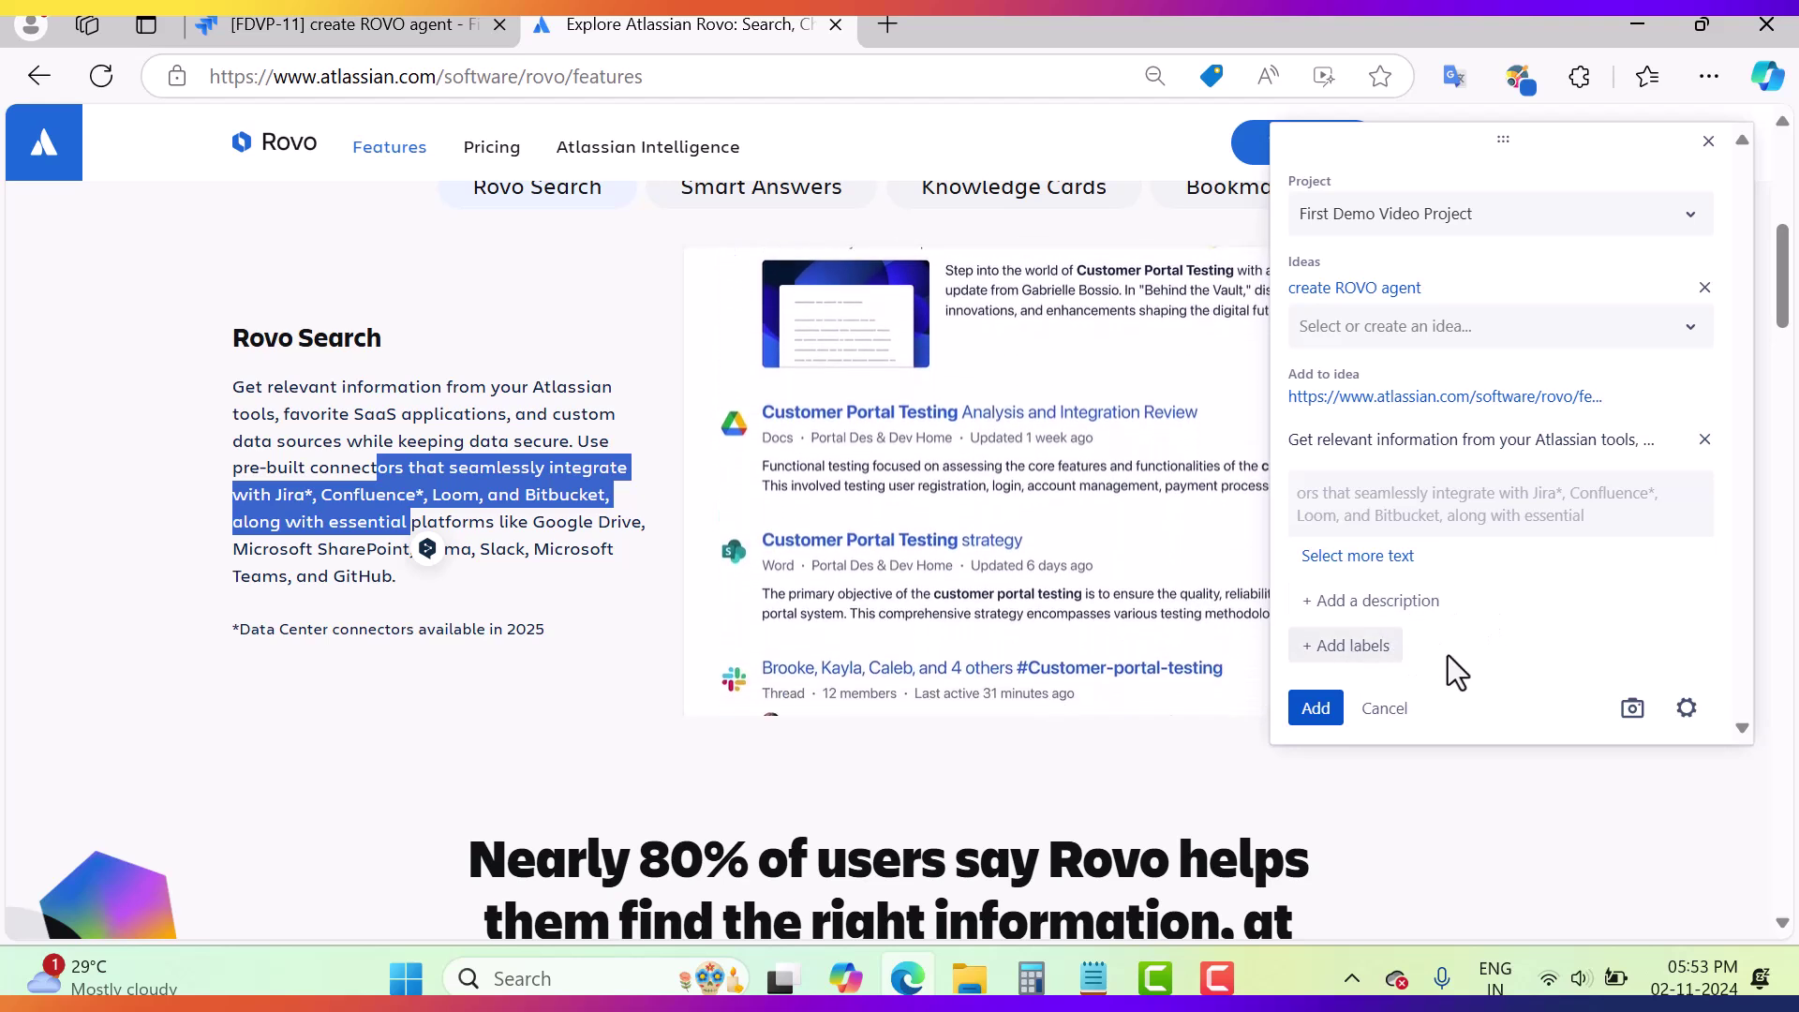
click(1316, 708)
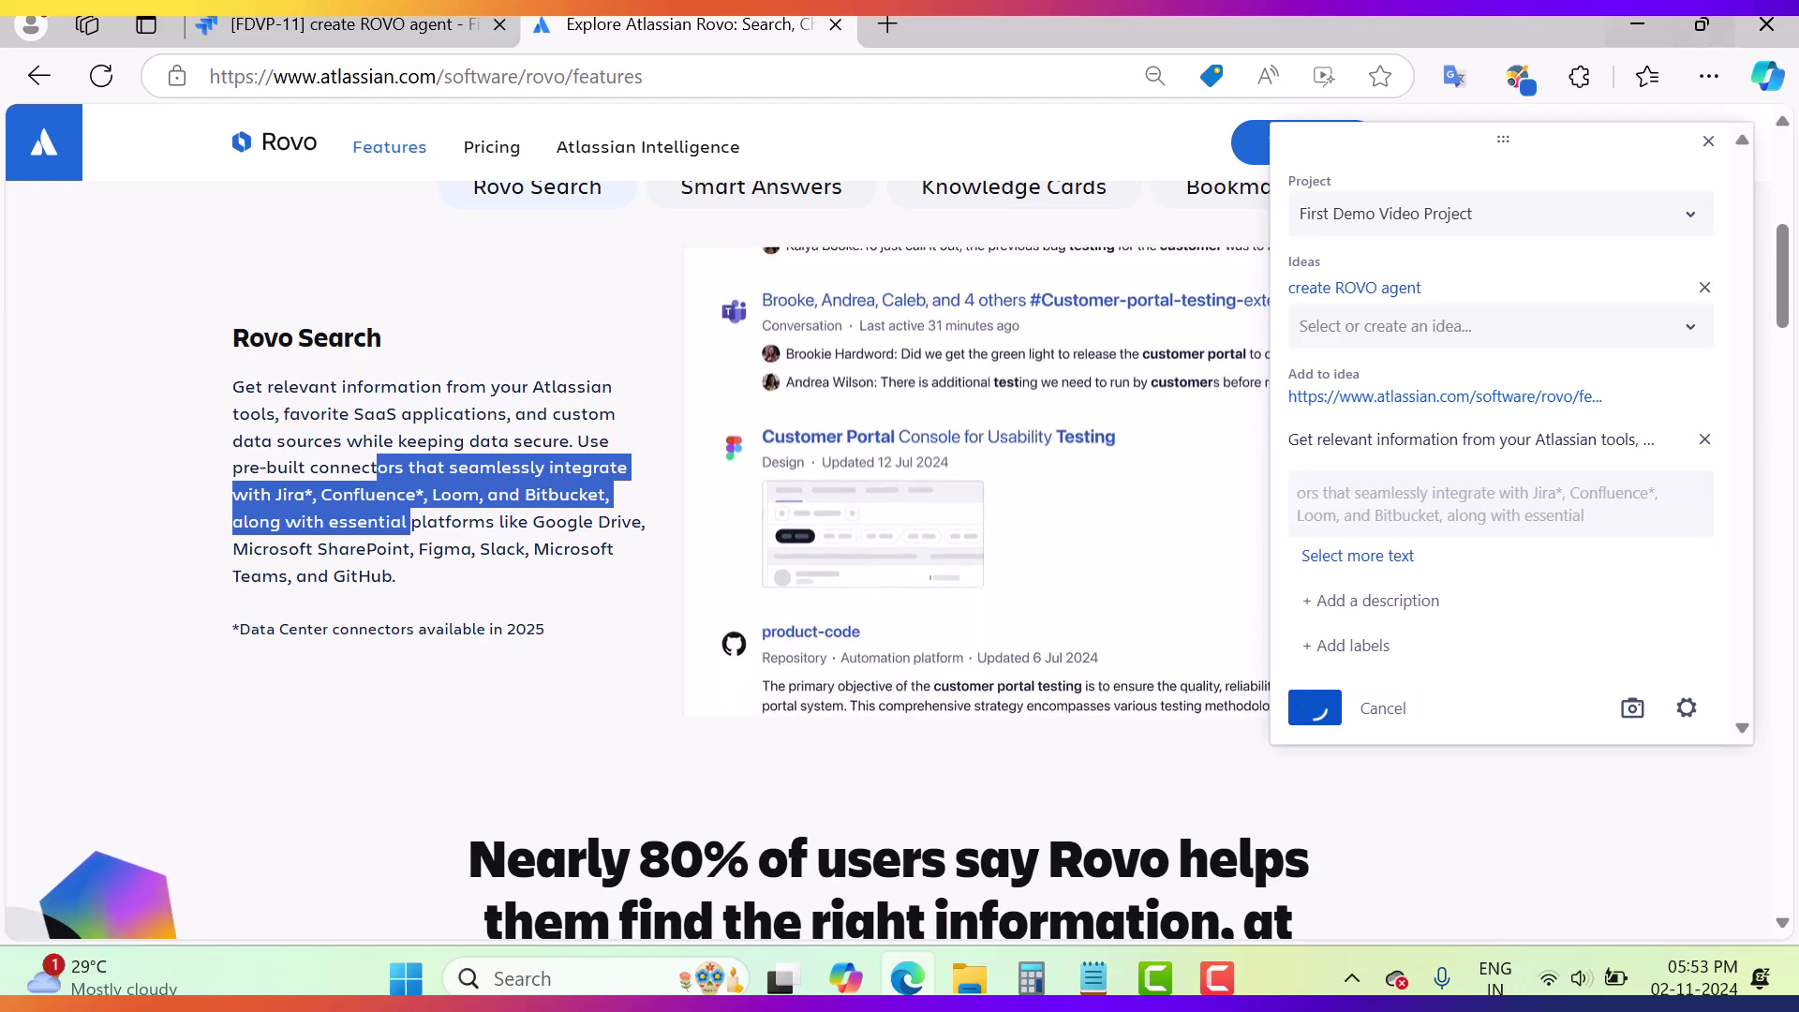
Return to the "create ROVO agent" idea's insights and rate the impact of the newly added Atlassian Rovo insight 5
key(ctrl+shift+Tab)
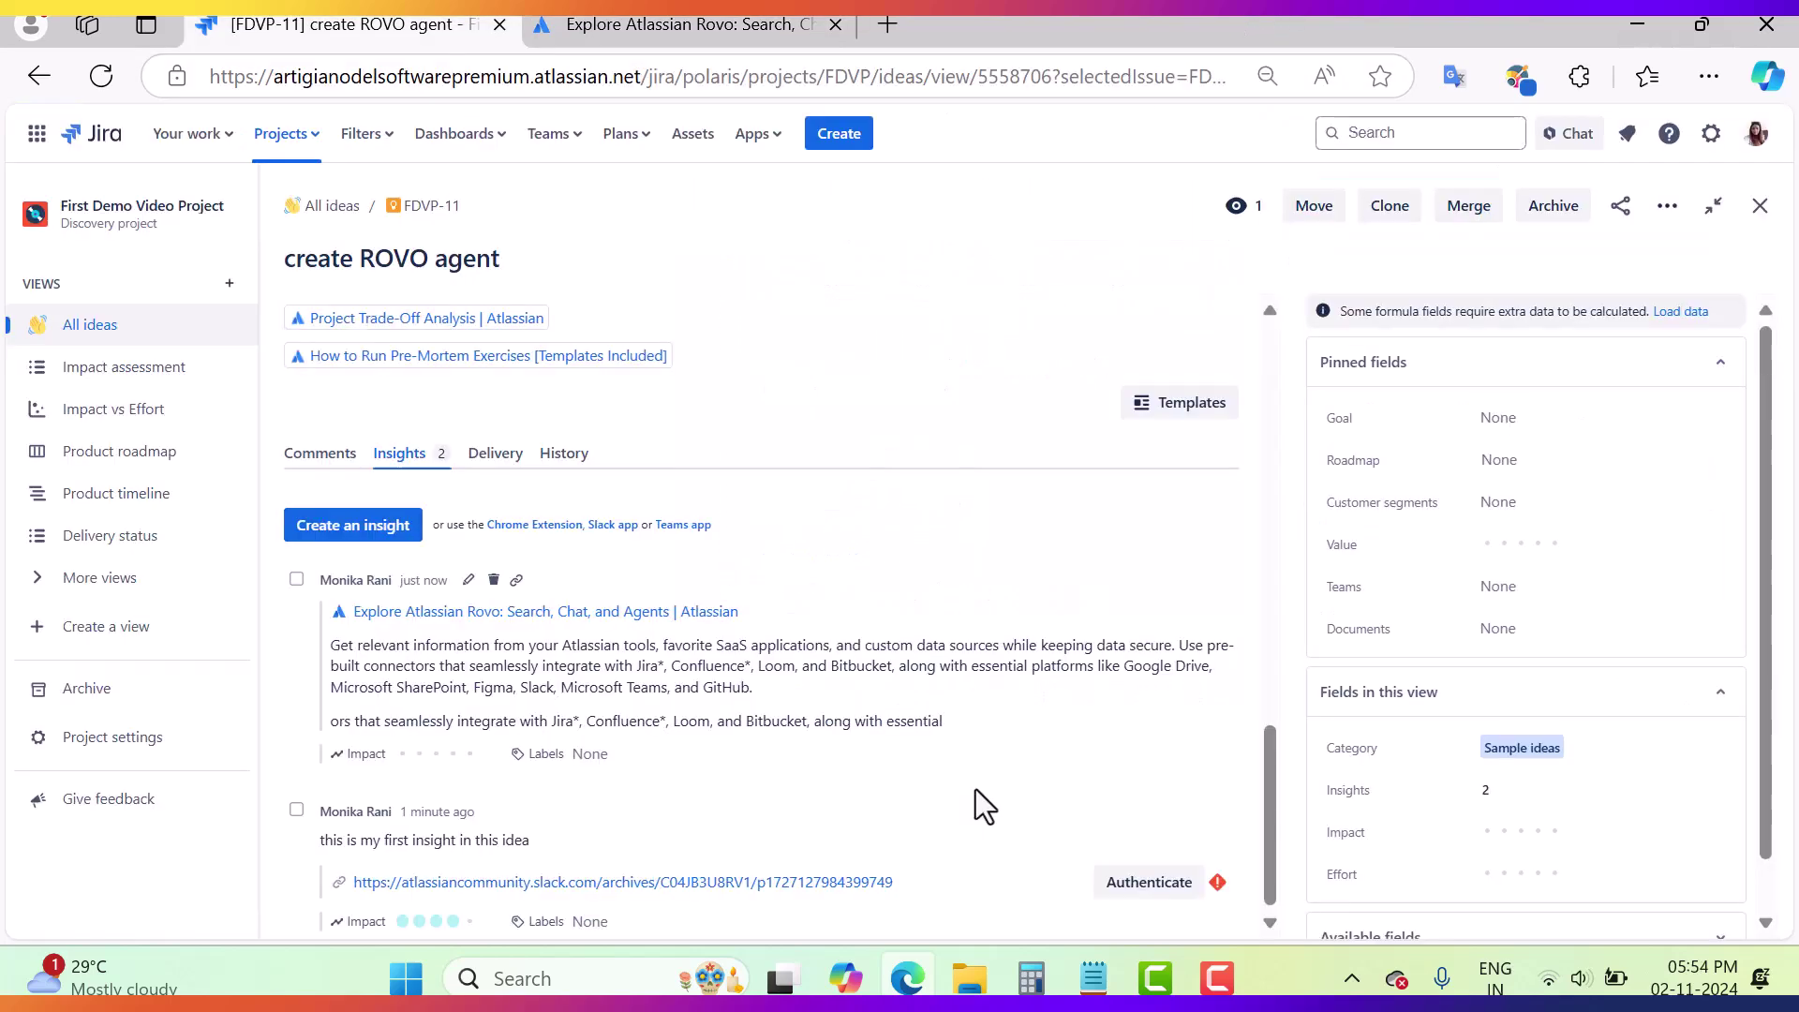
click(674, 24)
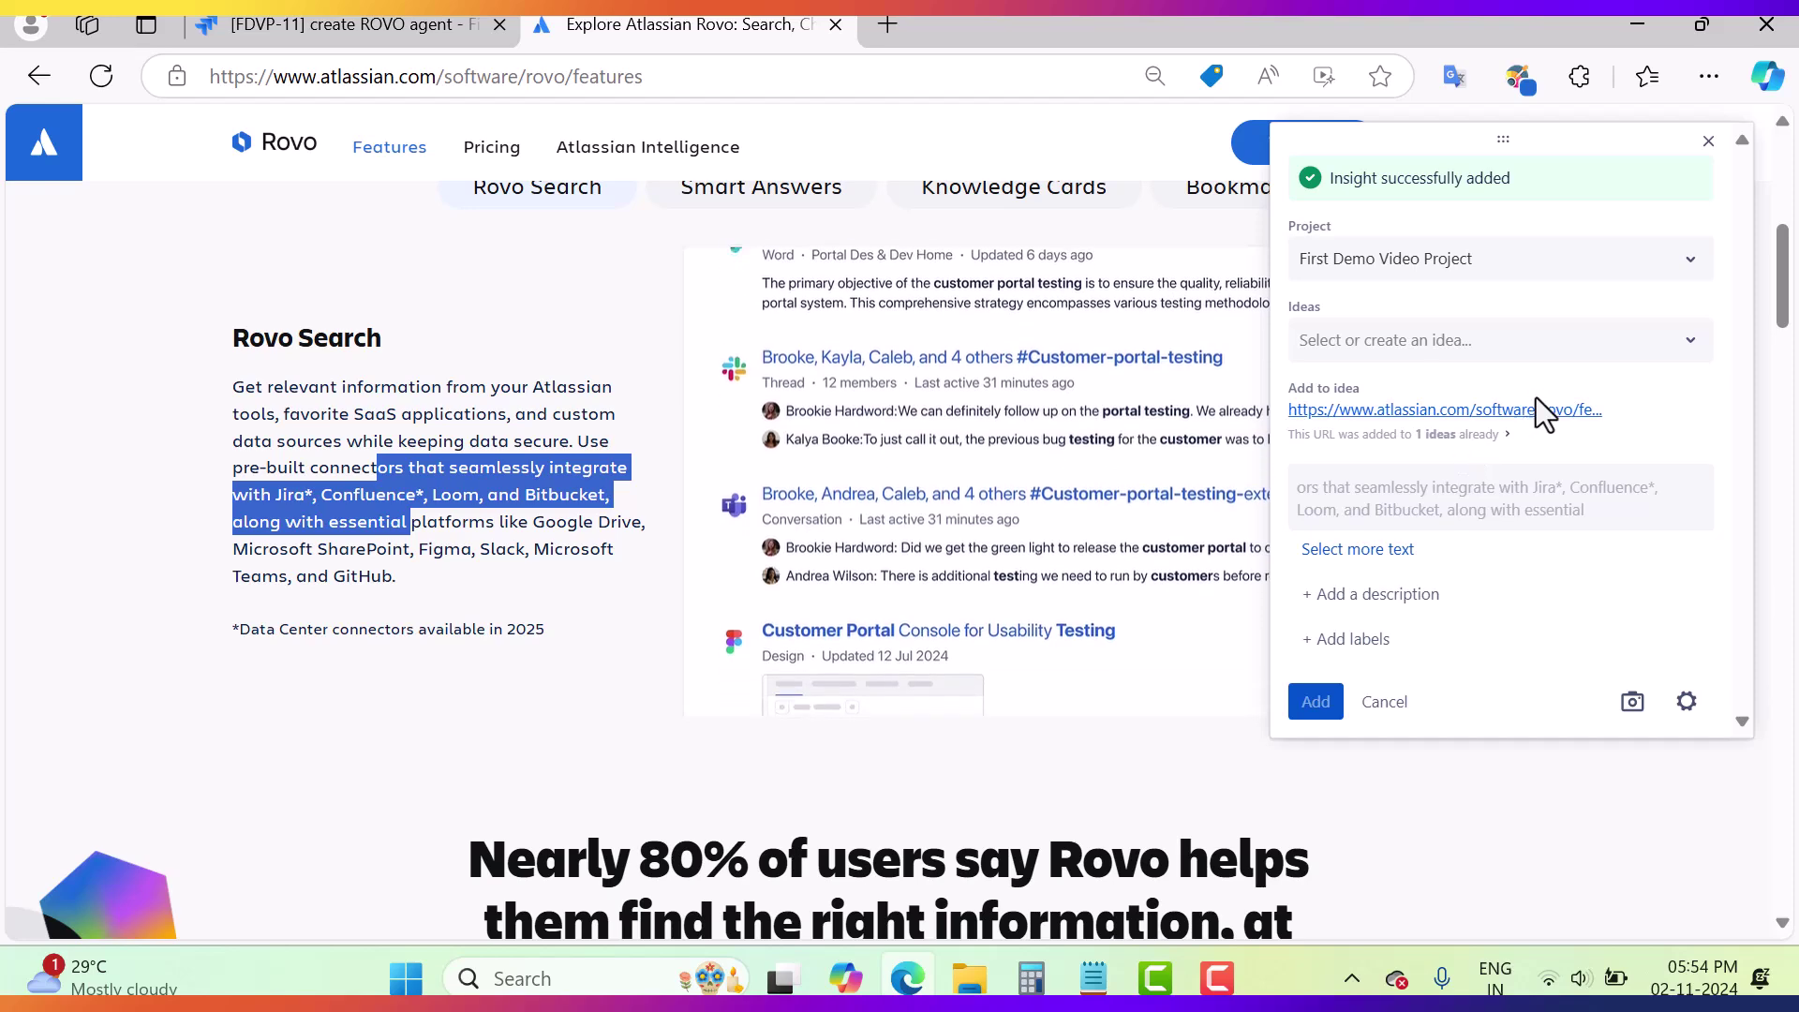
click(352, 24)
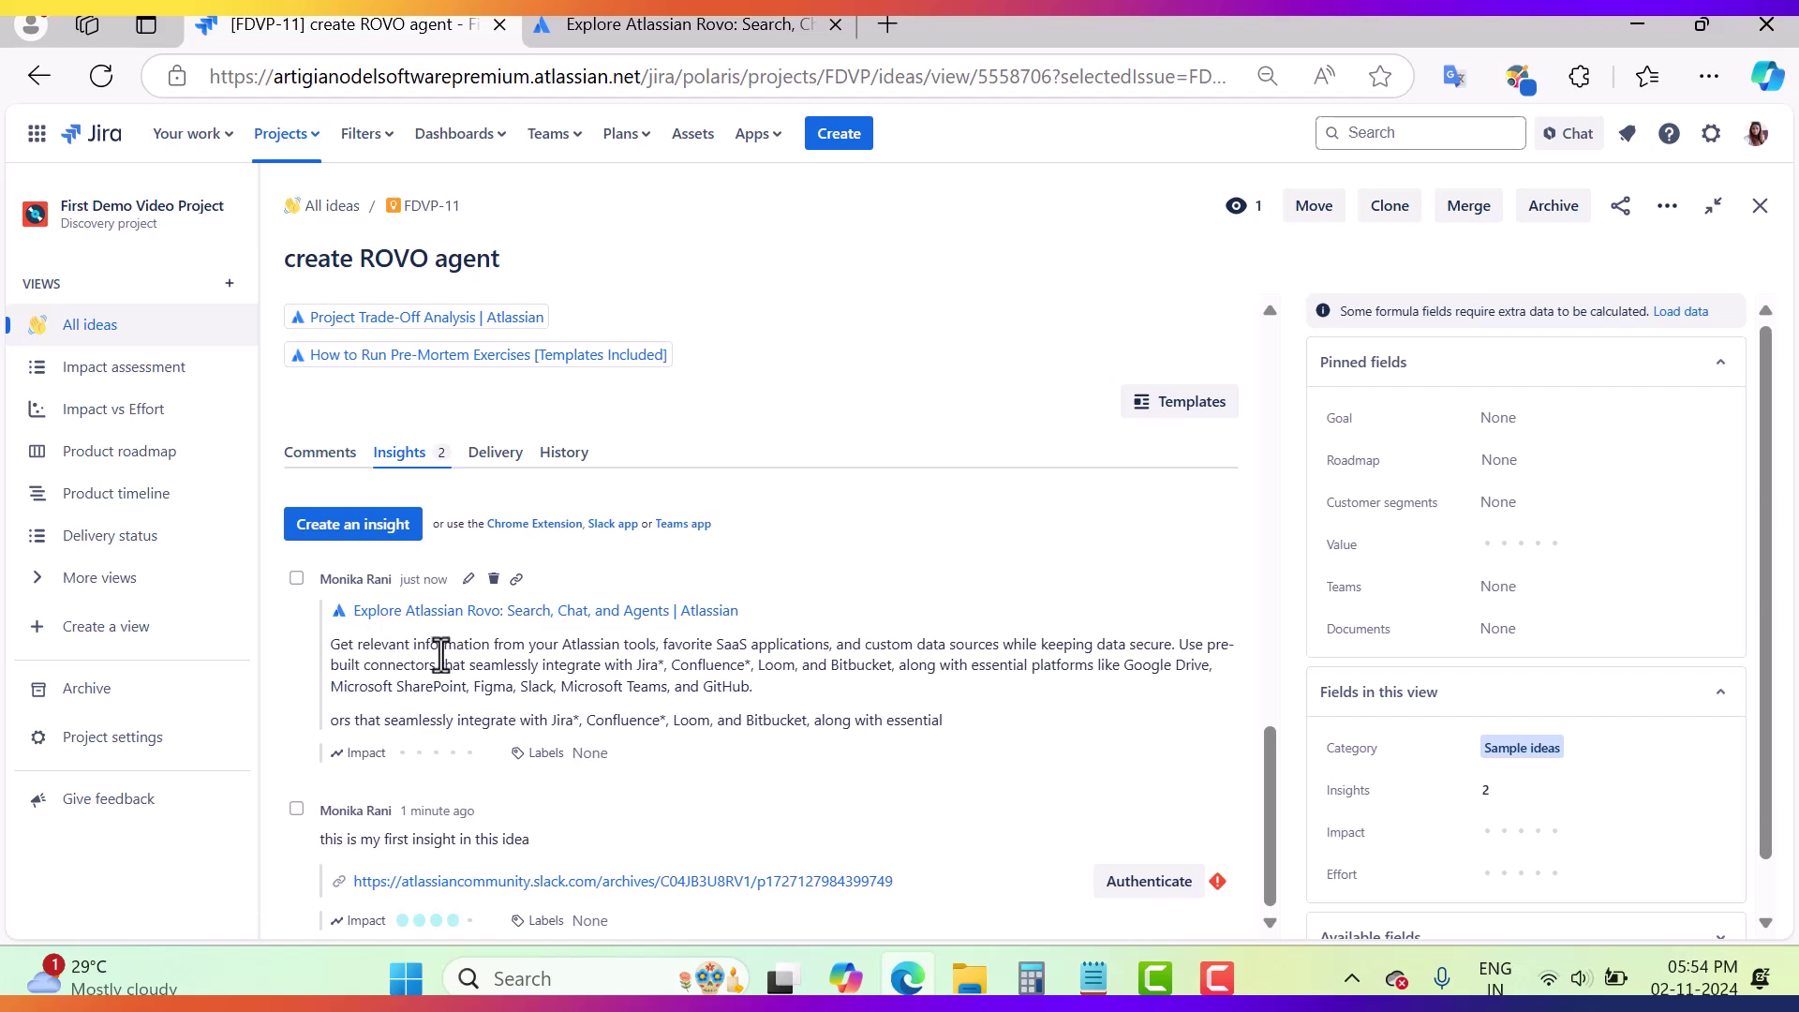
click(473, 755)
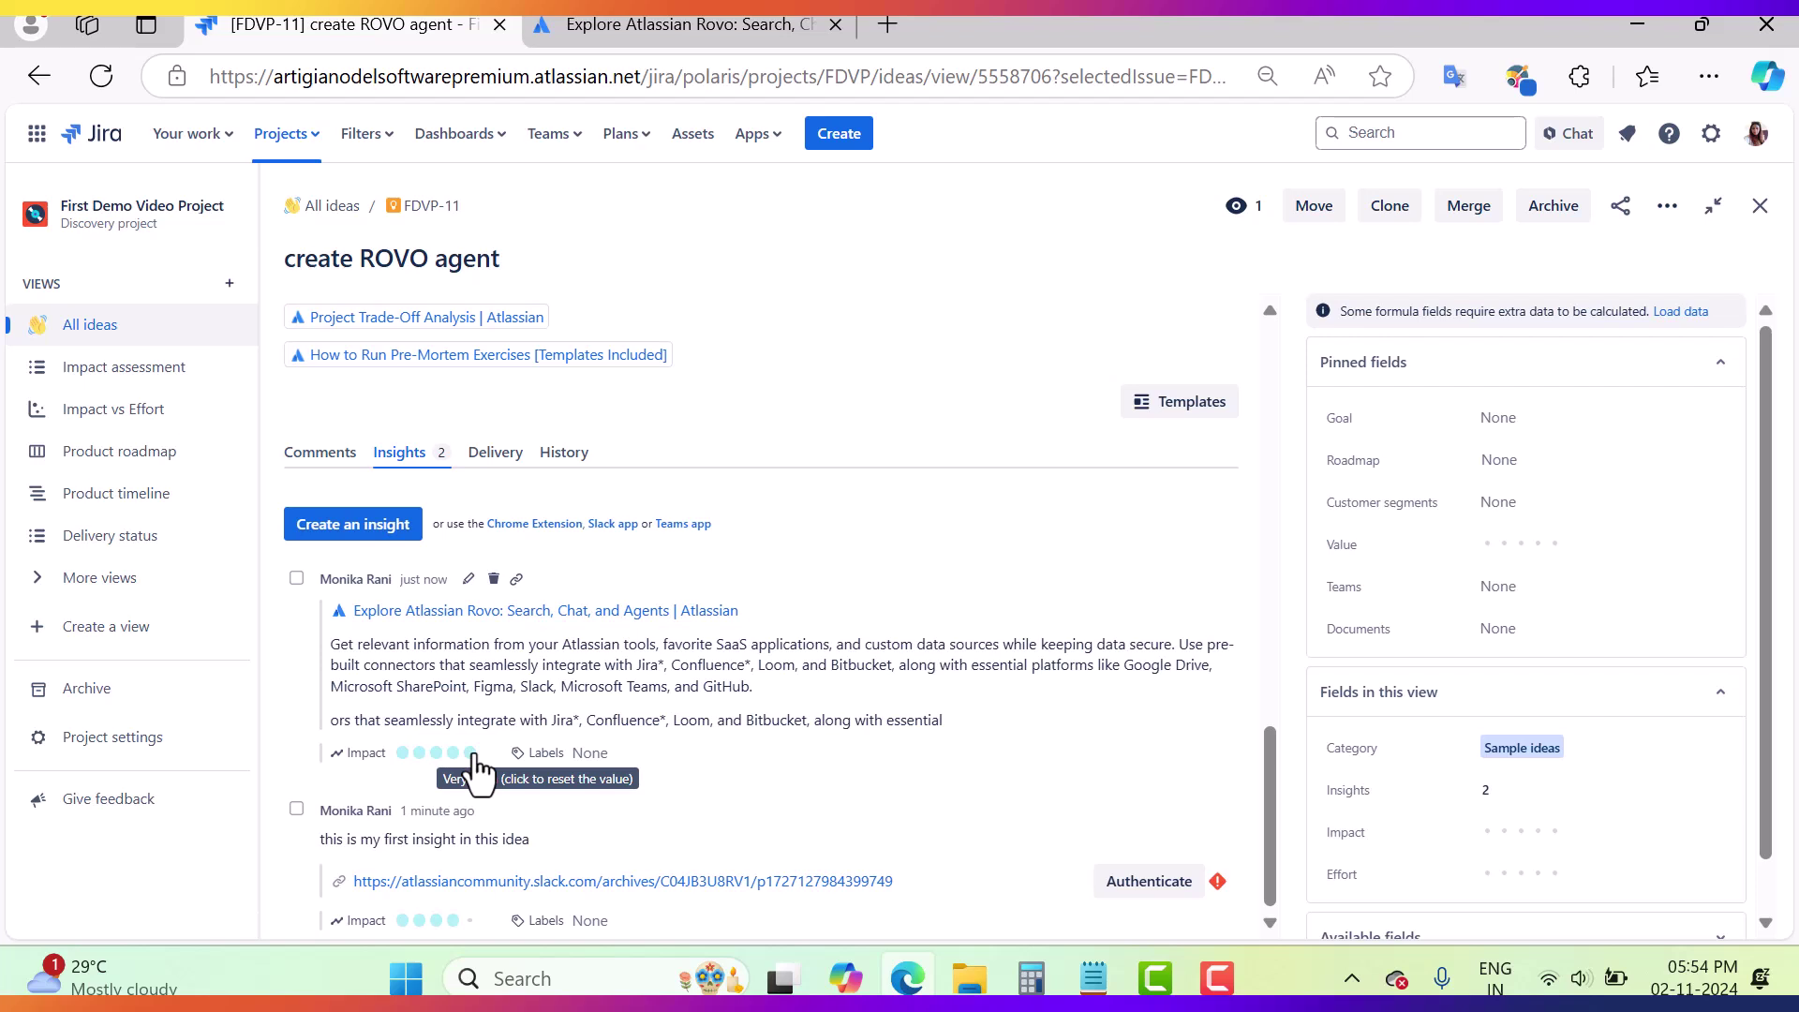
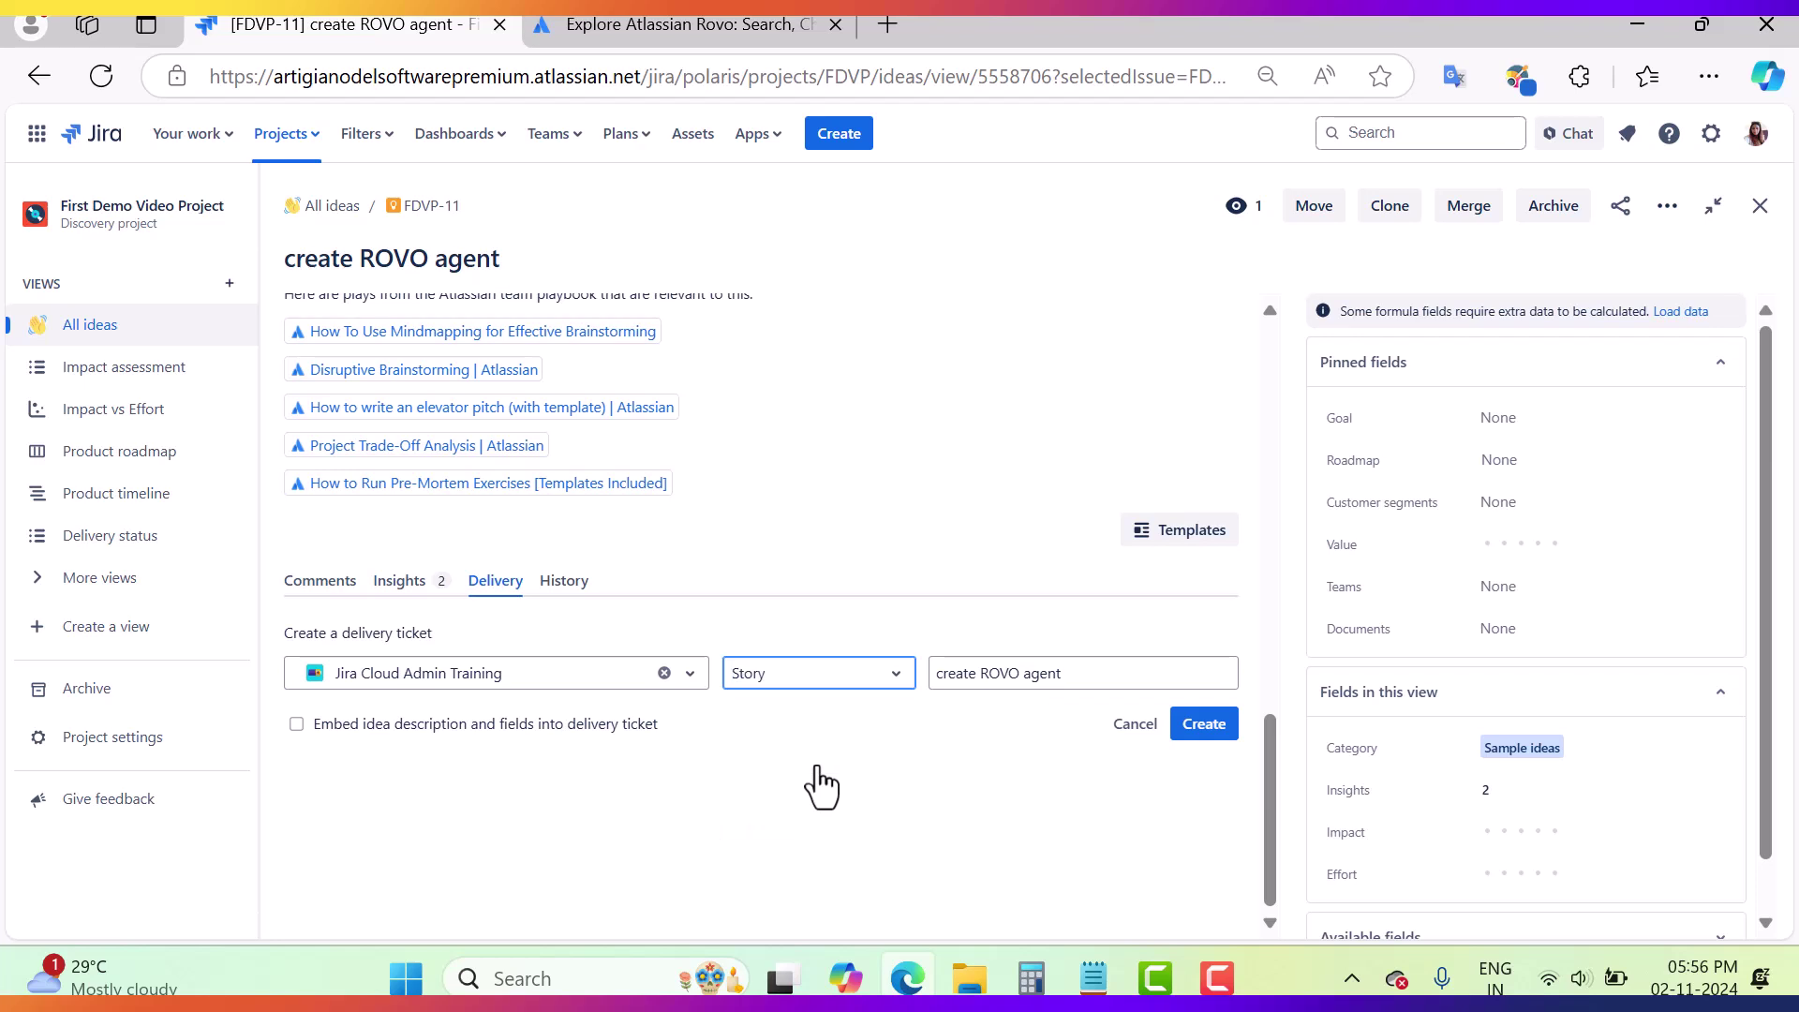
Create the Story delivery ticket "create ROVO agent" in Jira Cloud Admin Training and open the ticket in a separate browser tab
click(1102, 673)
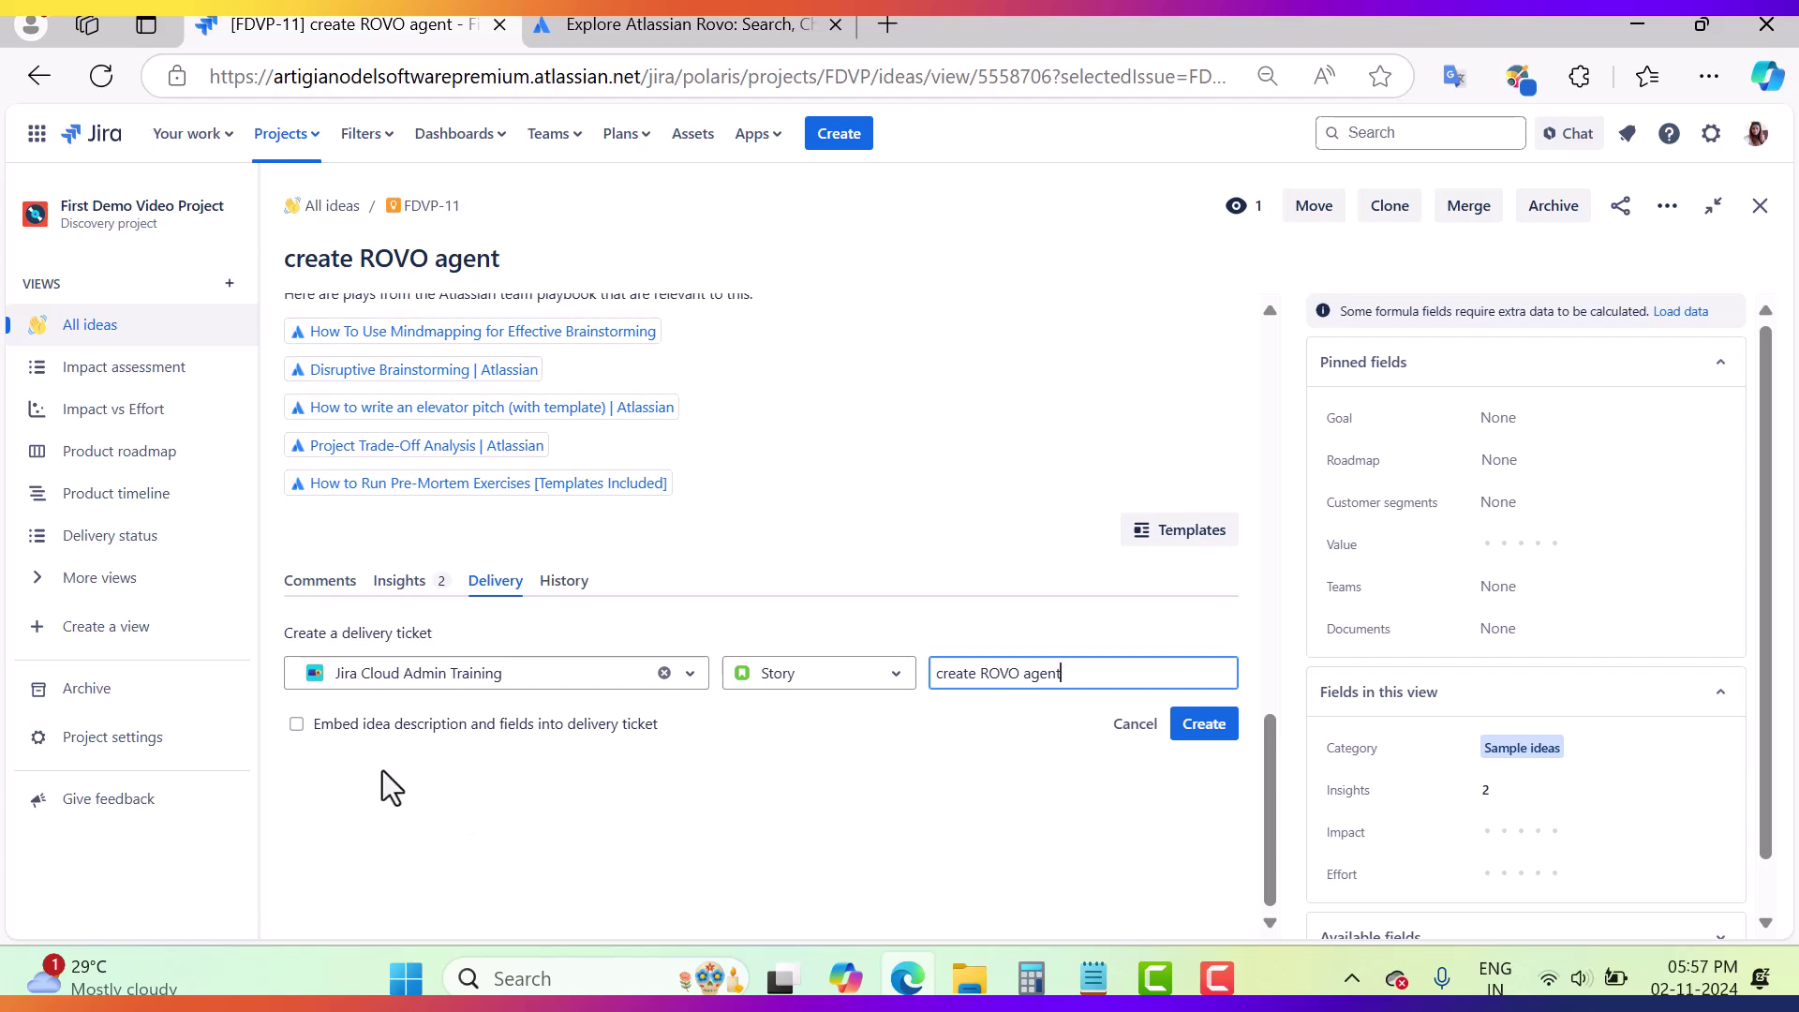
click(1218, 727)
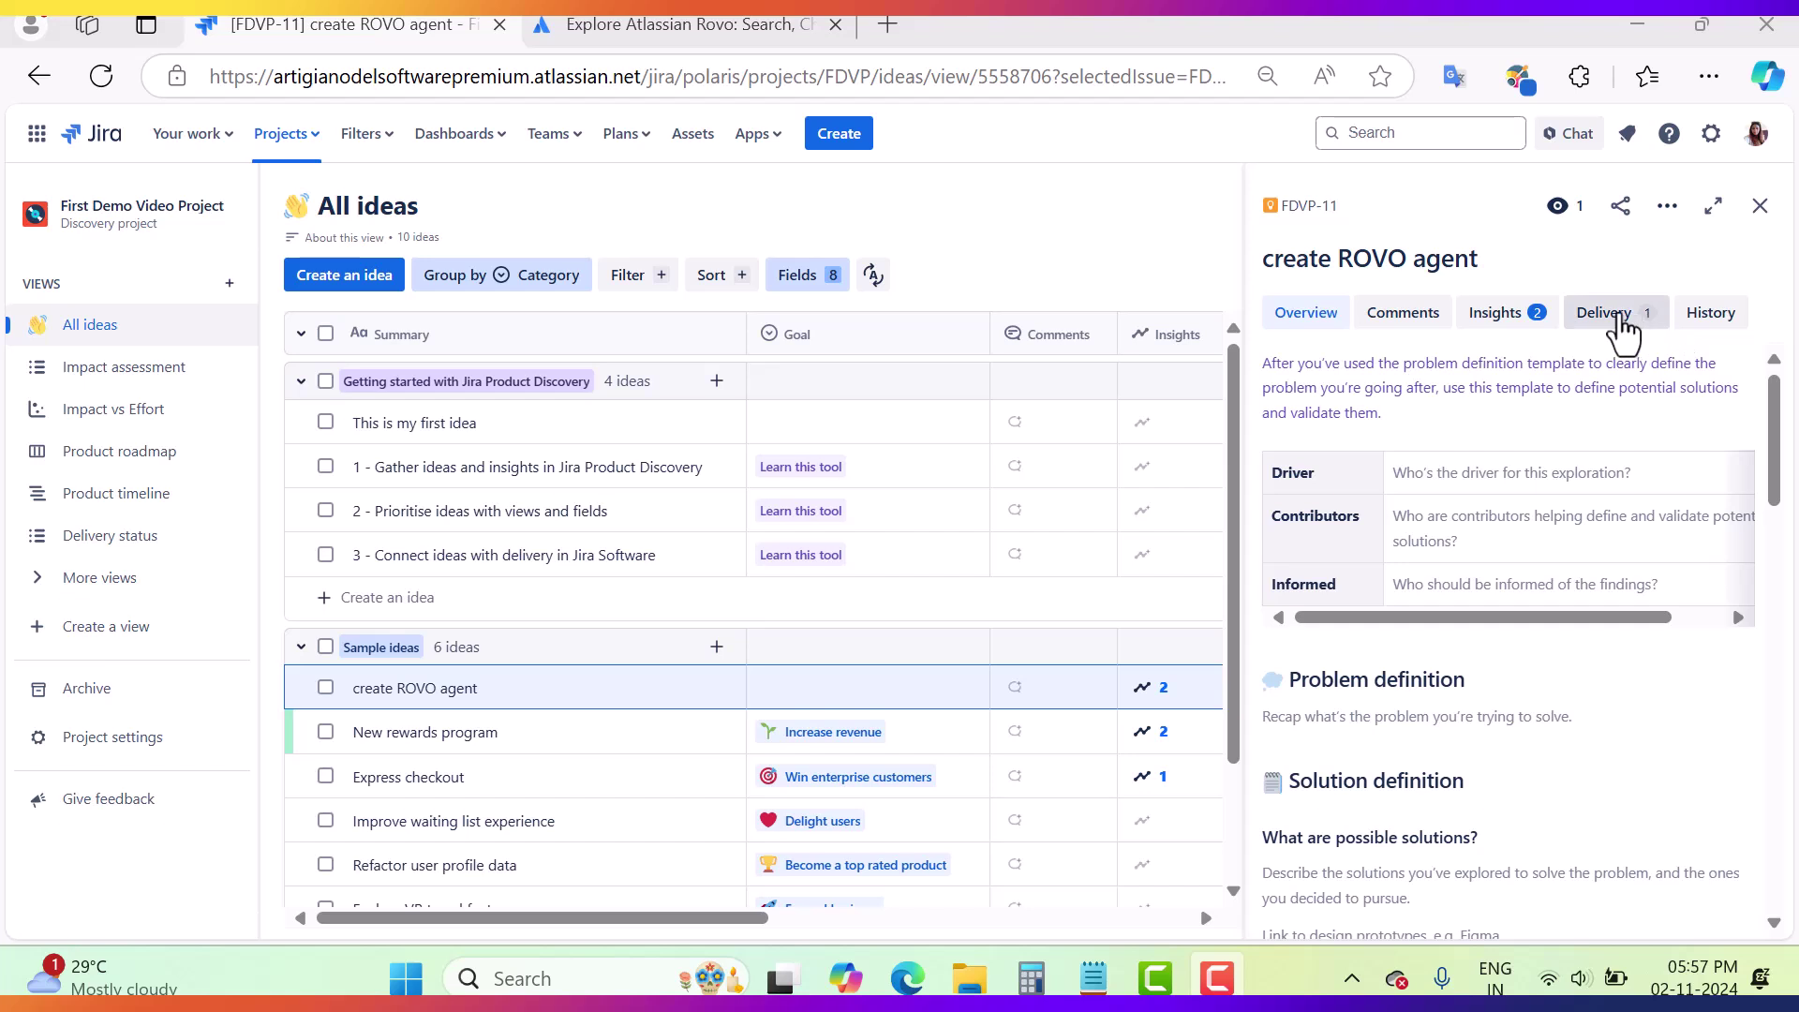
click(1621, 325)
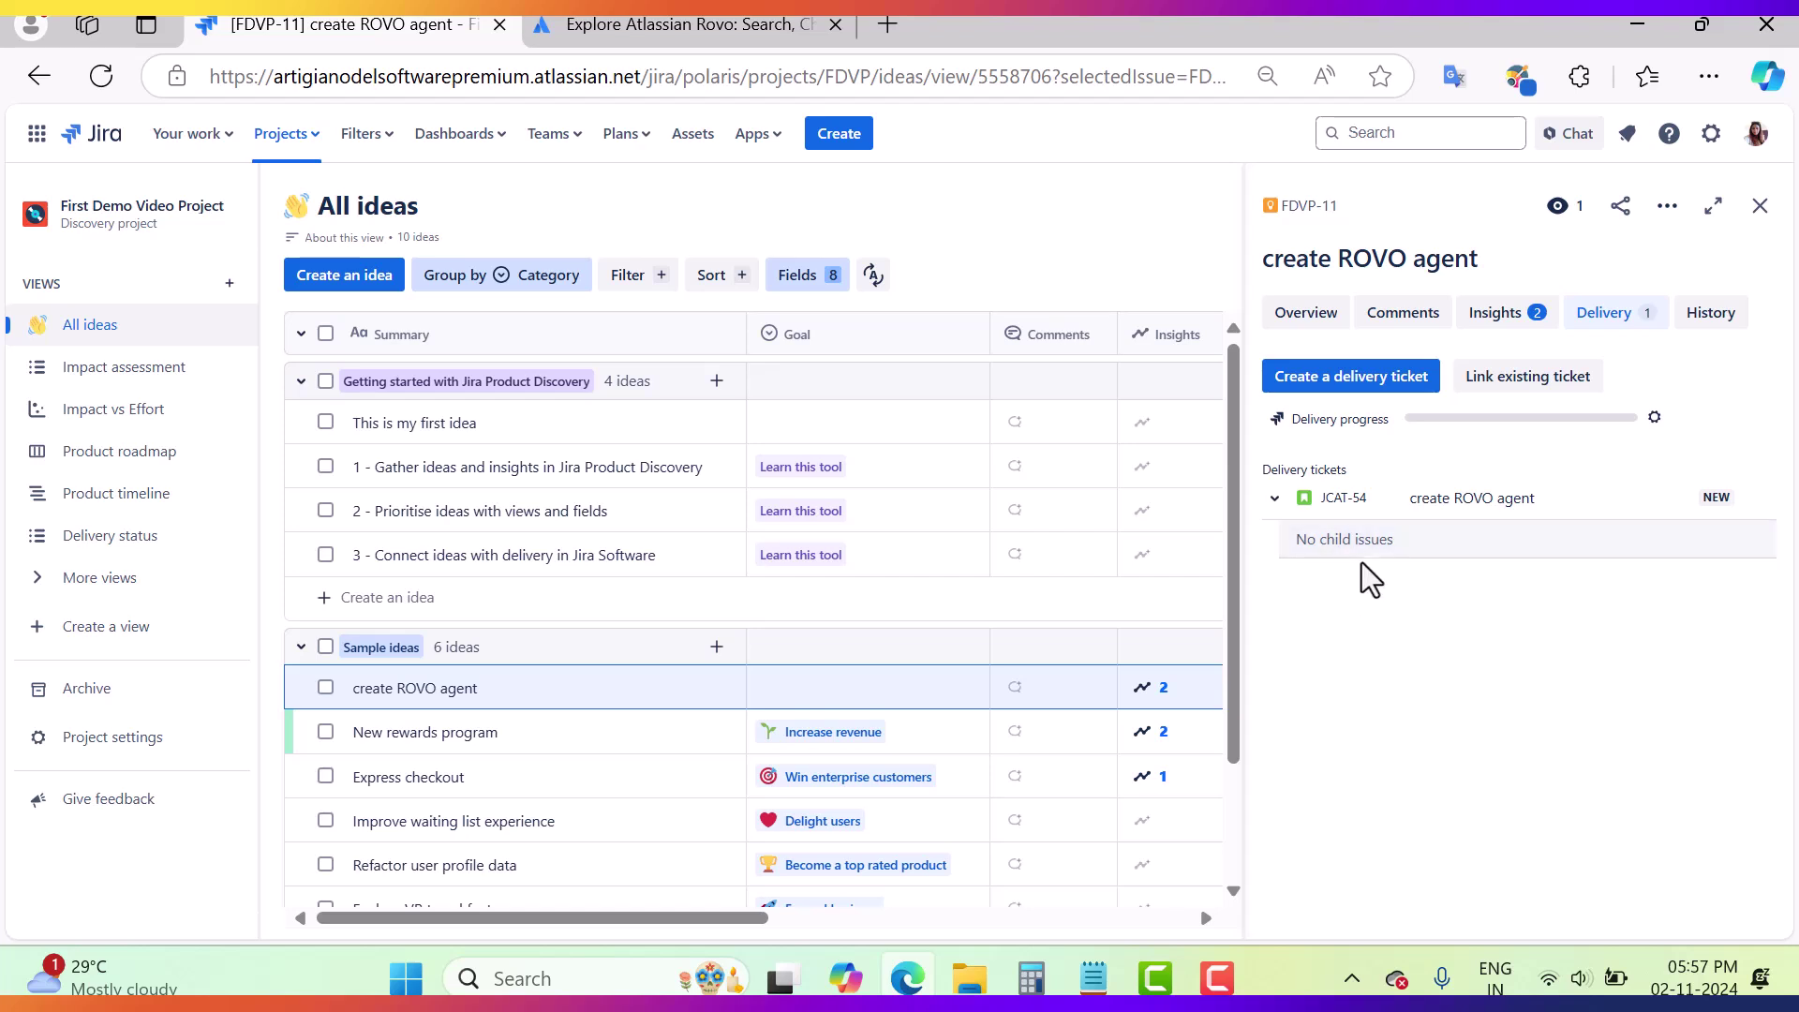
ctrl+click(1349, 499)
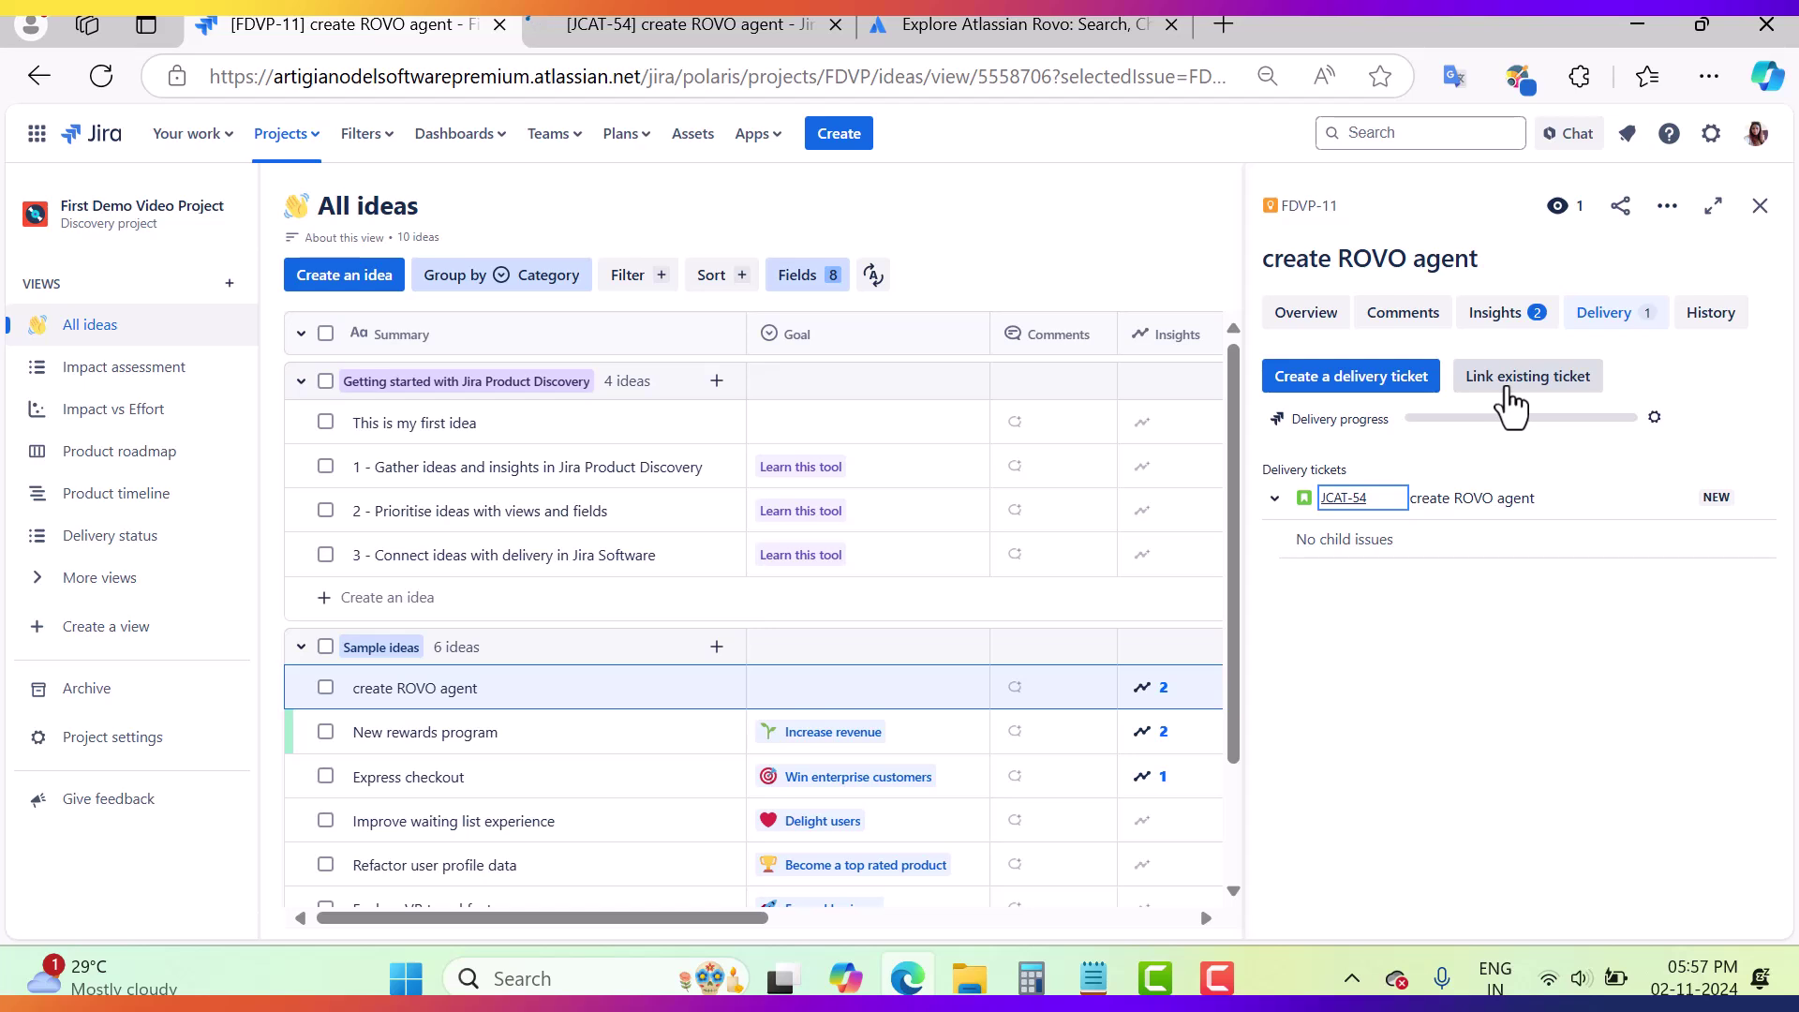
Link the existing Jira Cloud Admin Training ticket JCAT-53 "testing idea in training" to the idea as a delivery ticket
click(1544, 382)
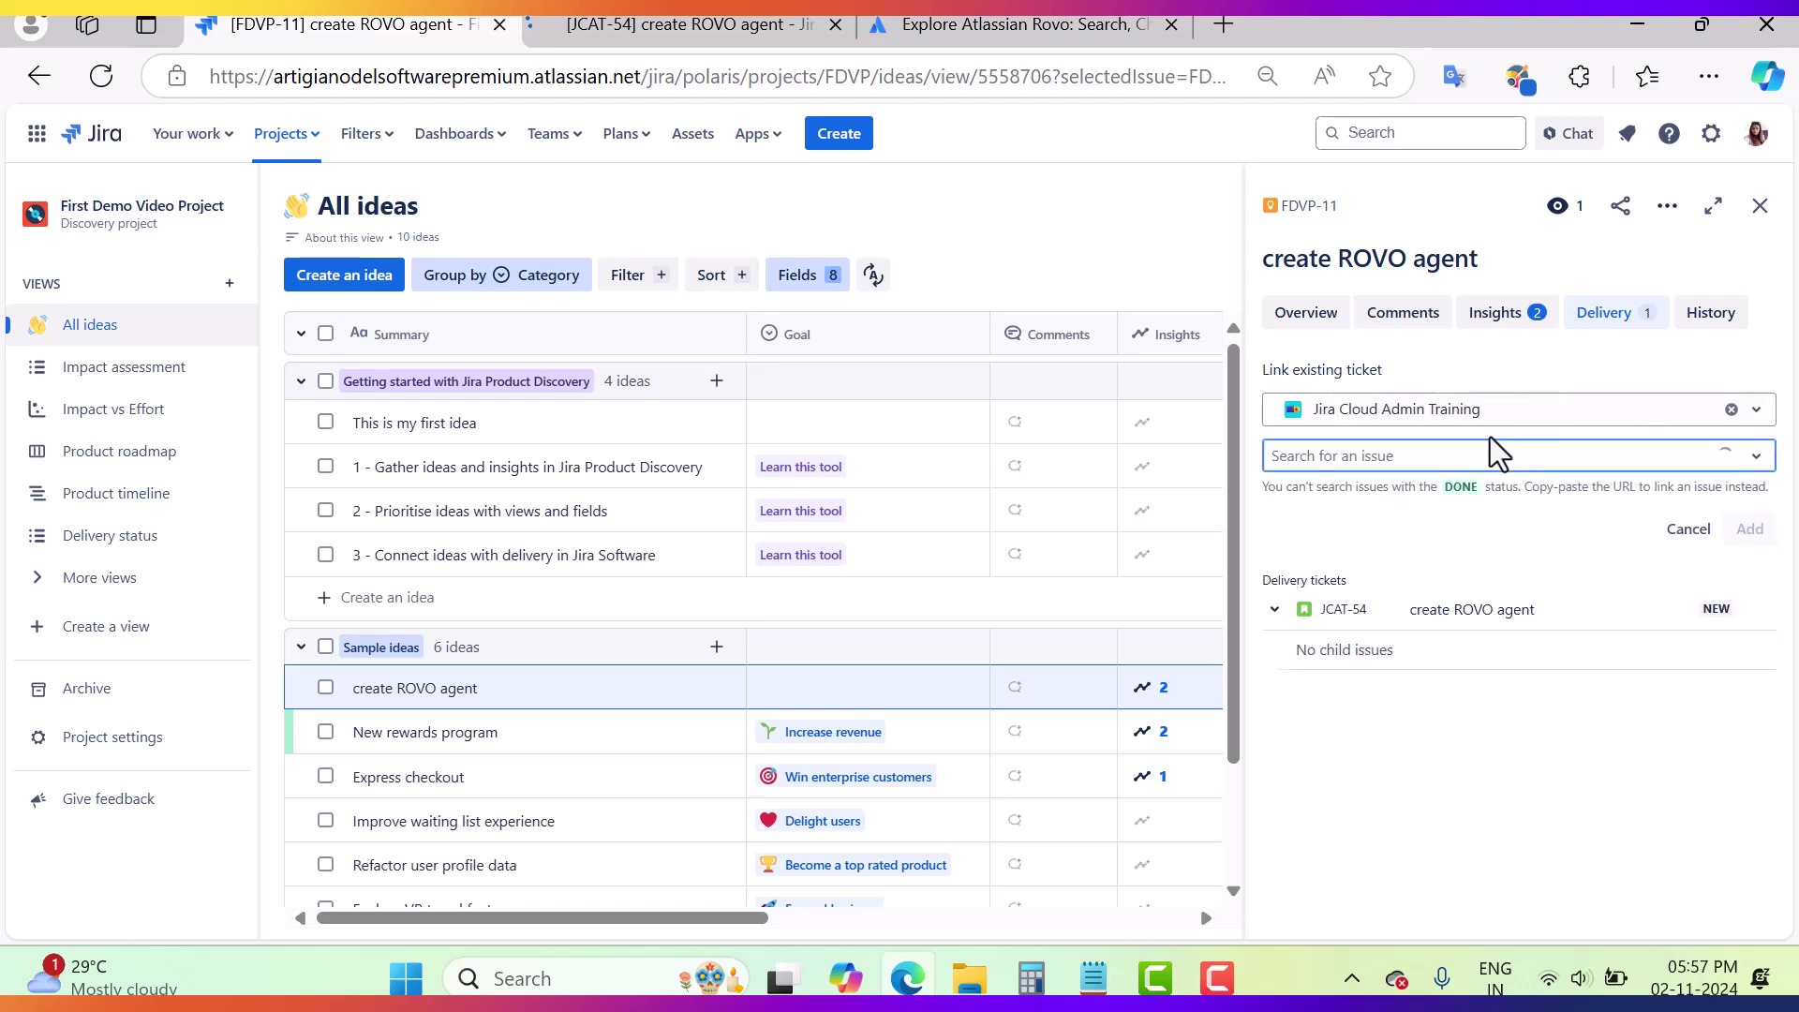
text(53)
click(1358, 486)
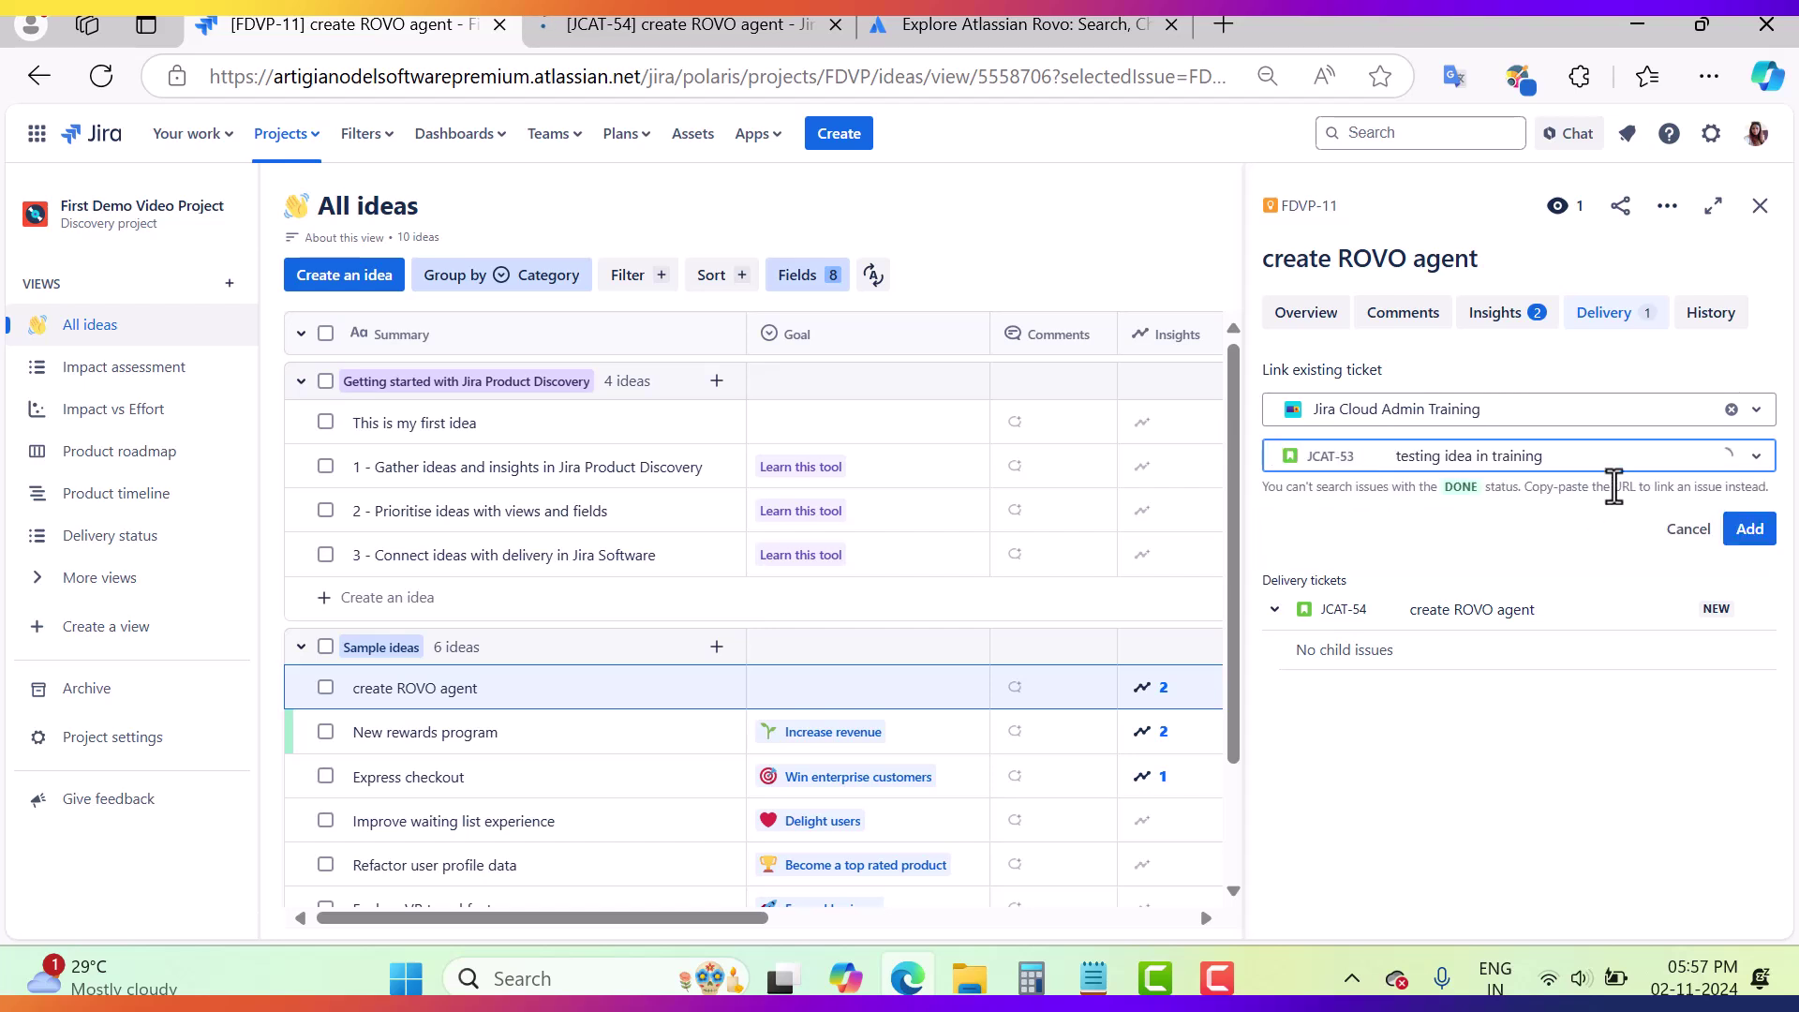
click(1758, 528)
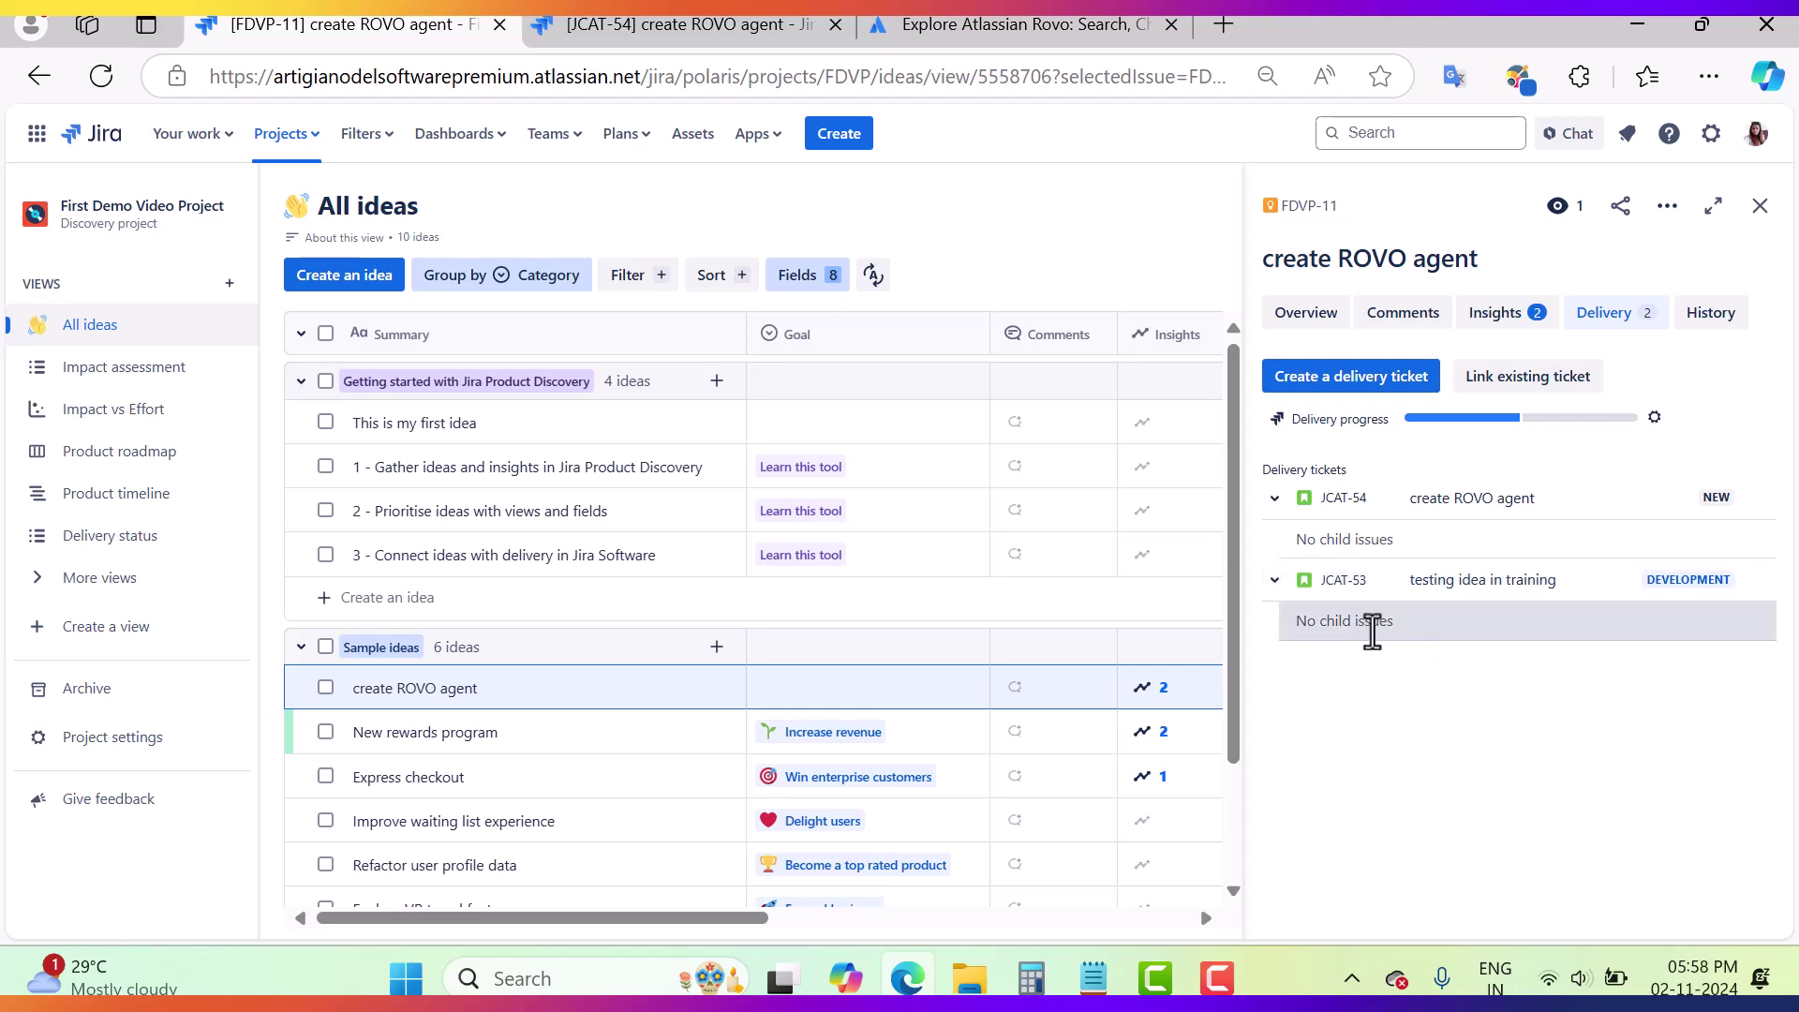
Switch to the "create ROVO agent" delivery ticket JCAT-54 and create a subtask named "subtask1"
click(711, 25)
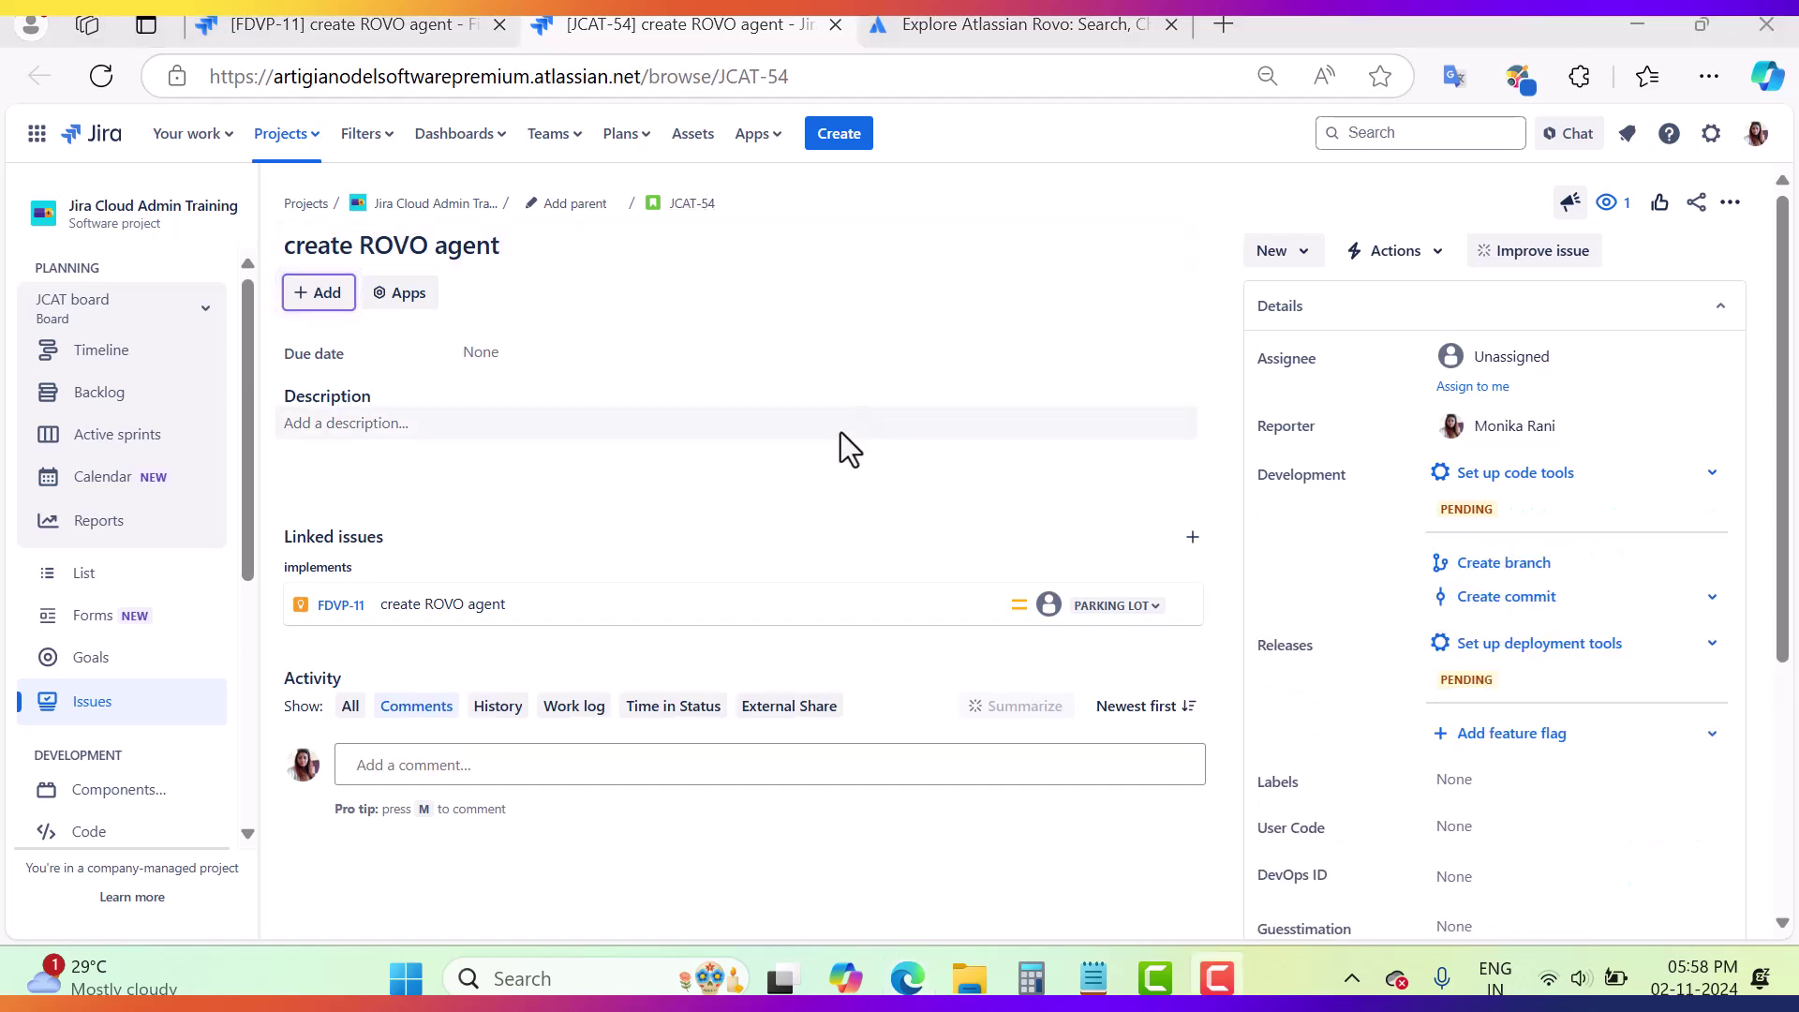
click(330, 293)
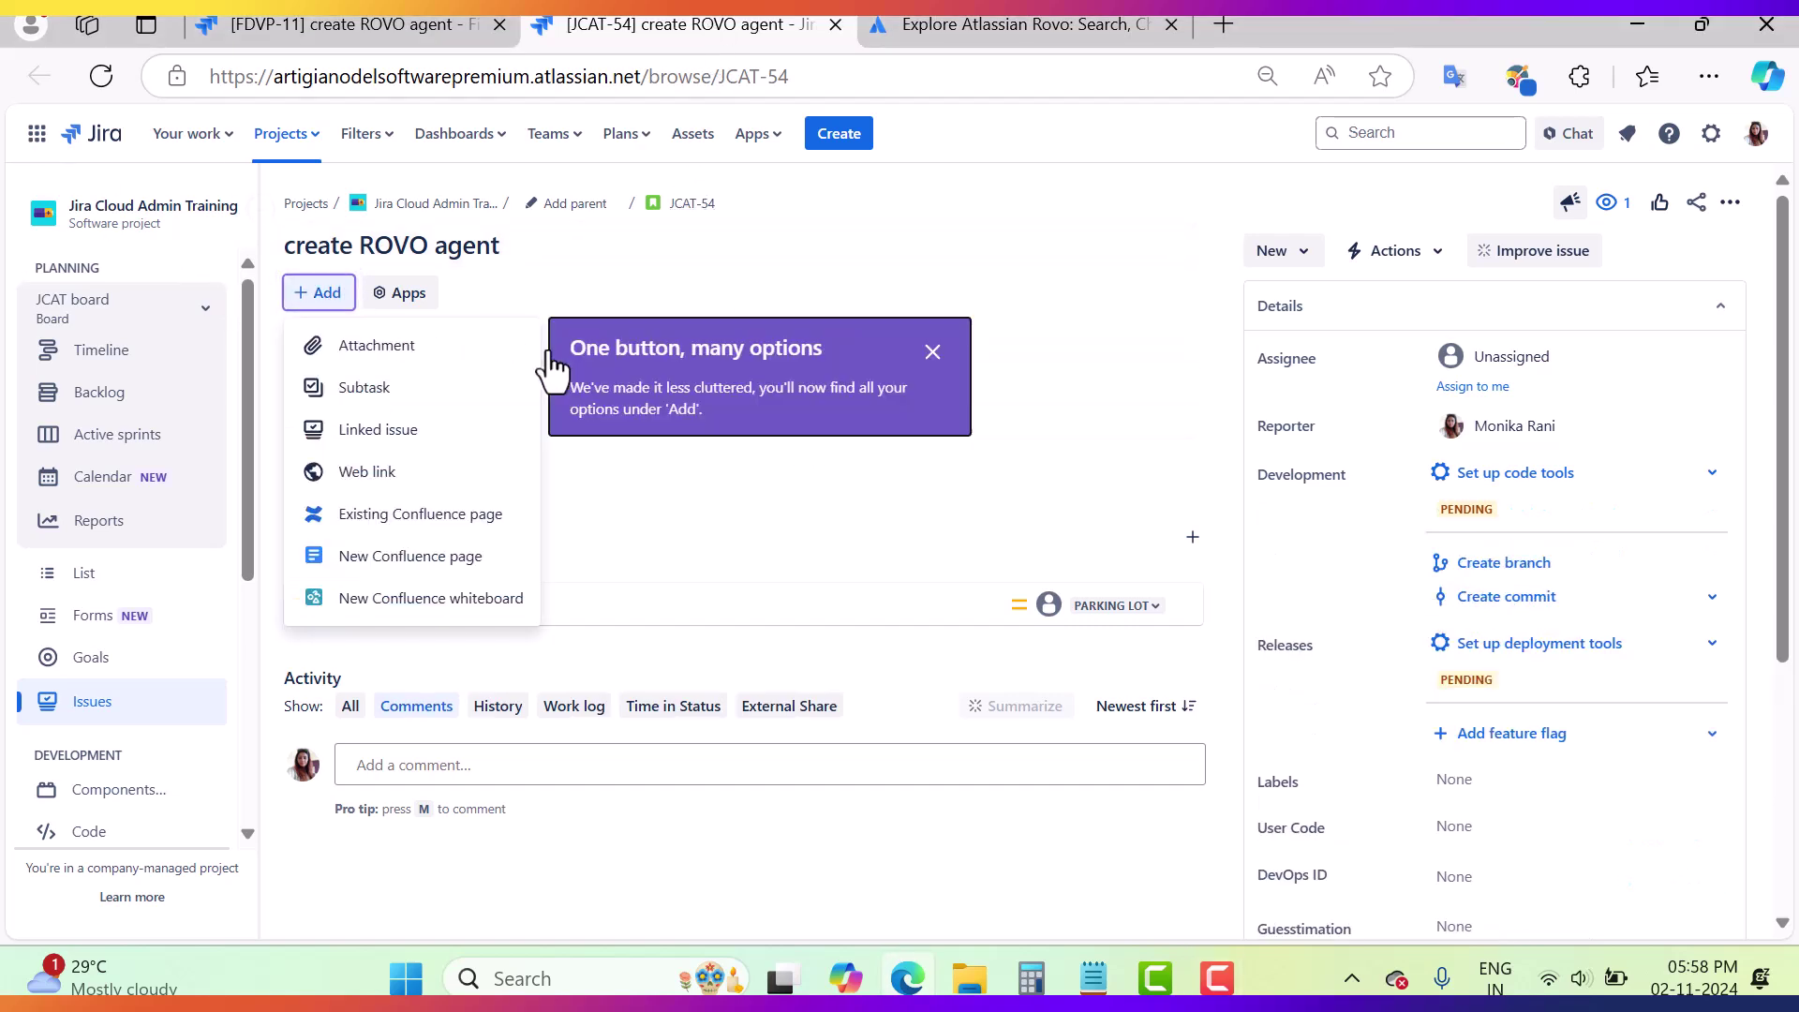
click(417, 392)
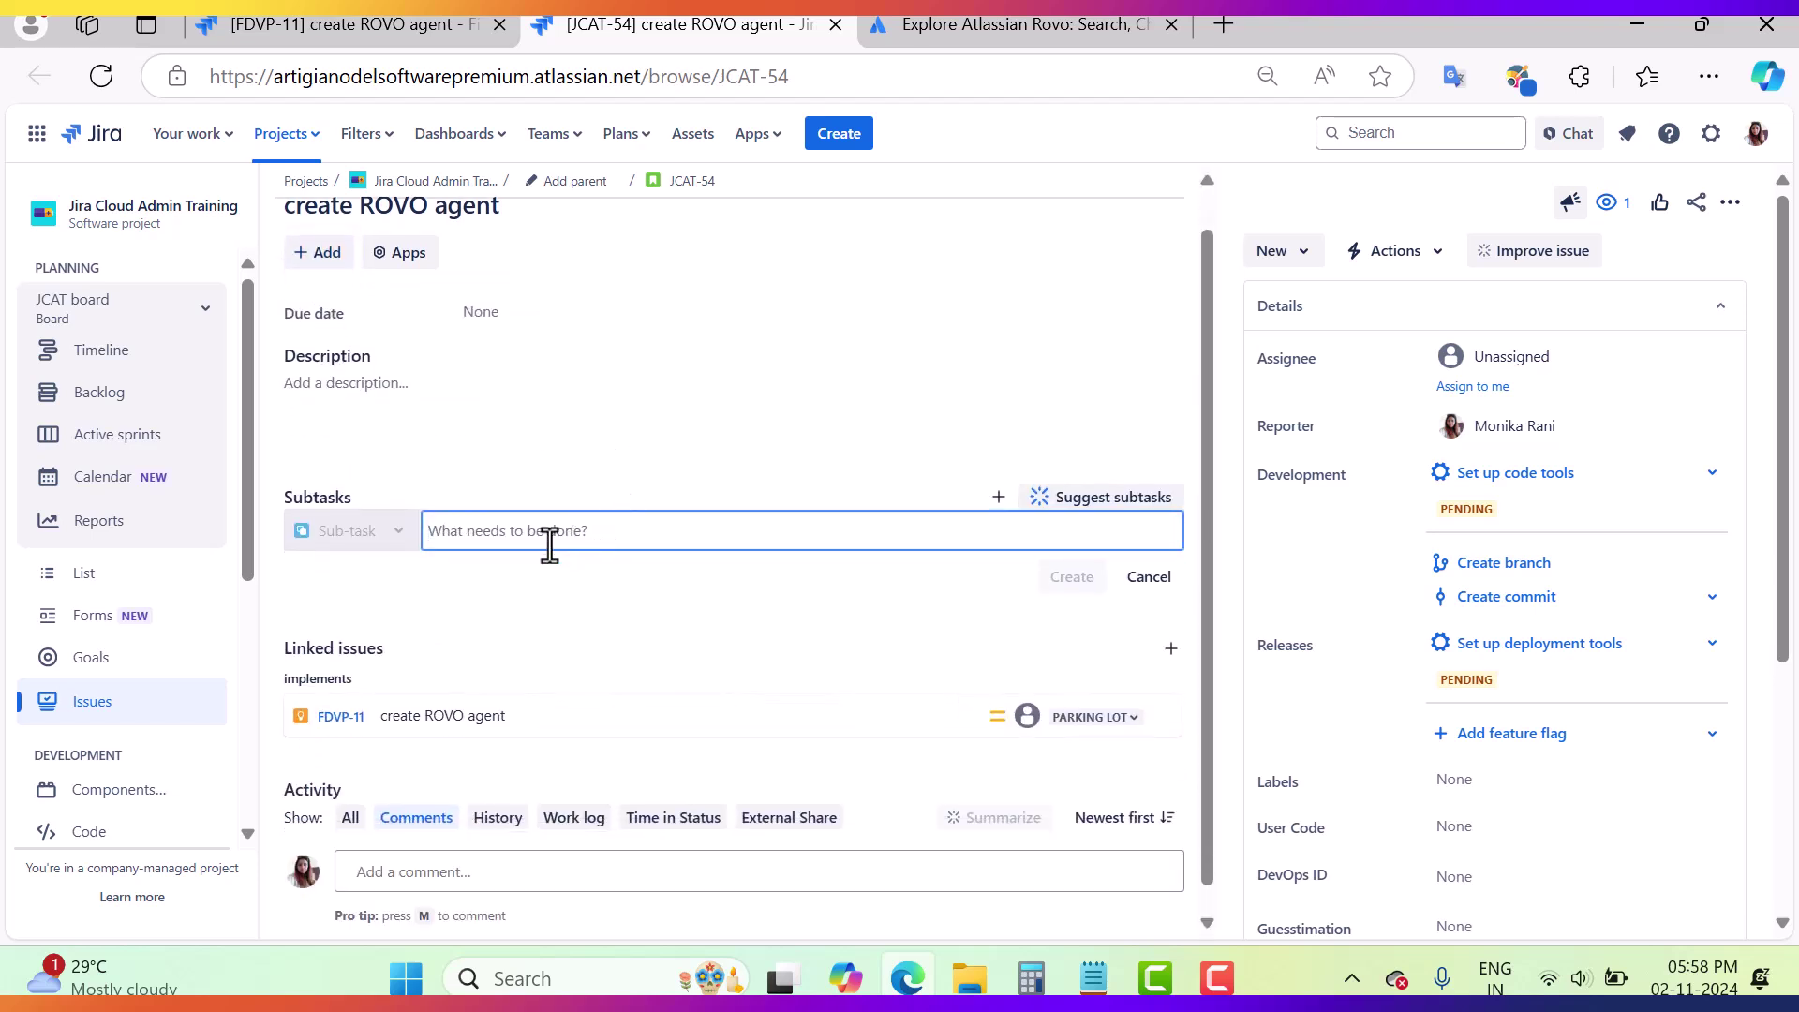
text(subtask1)
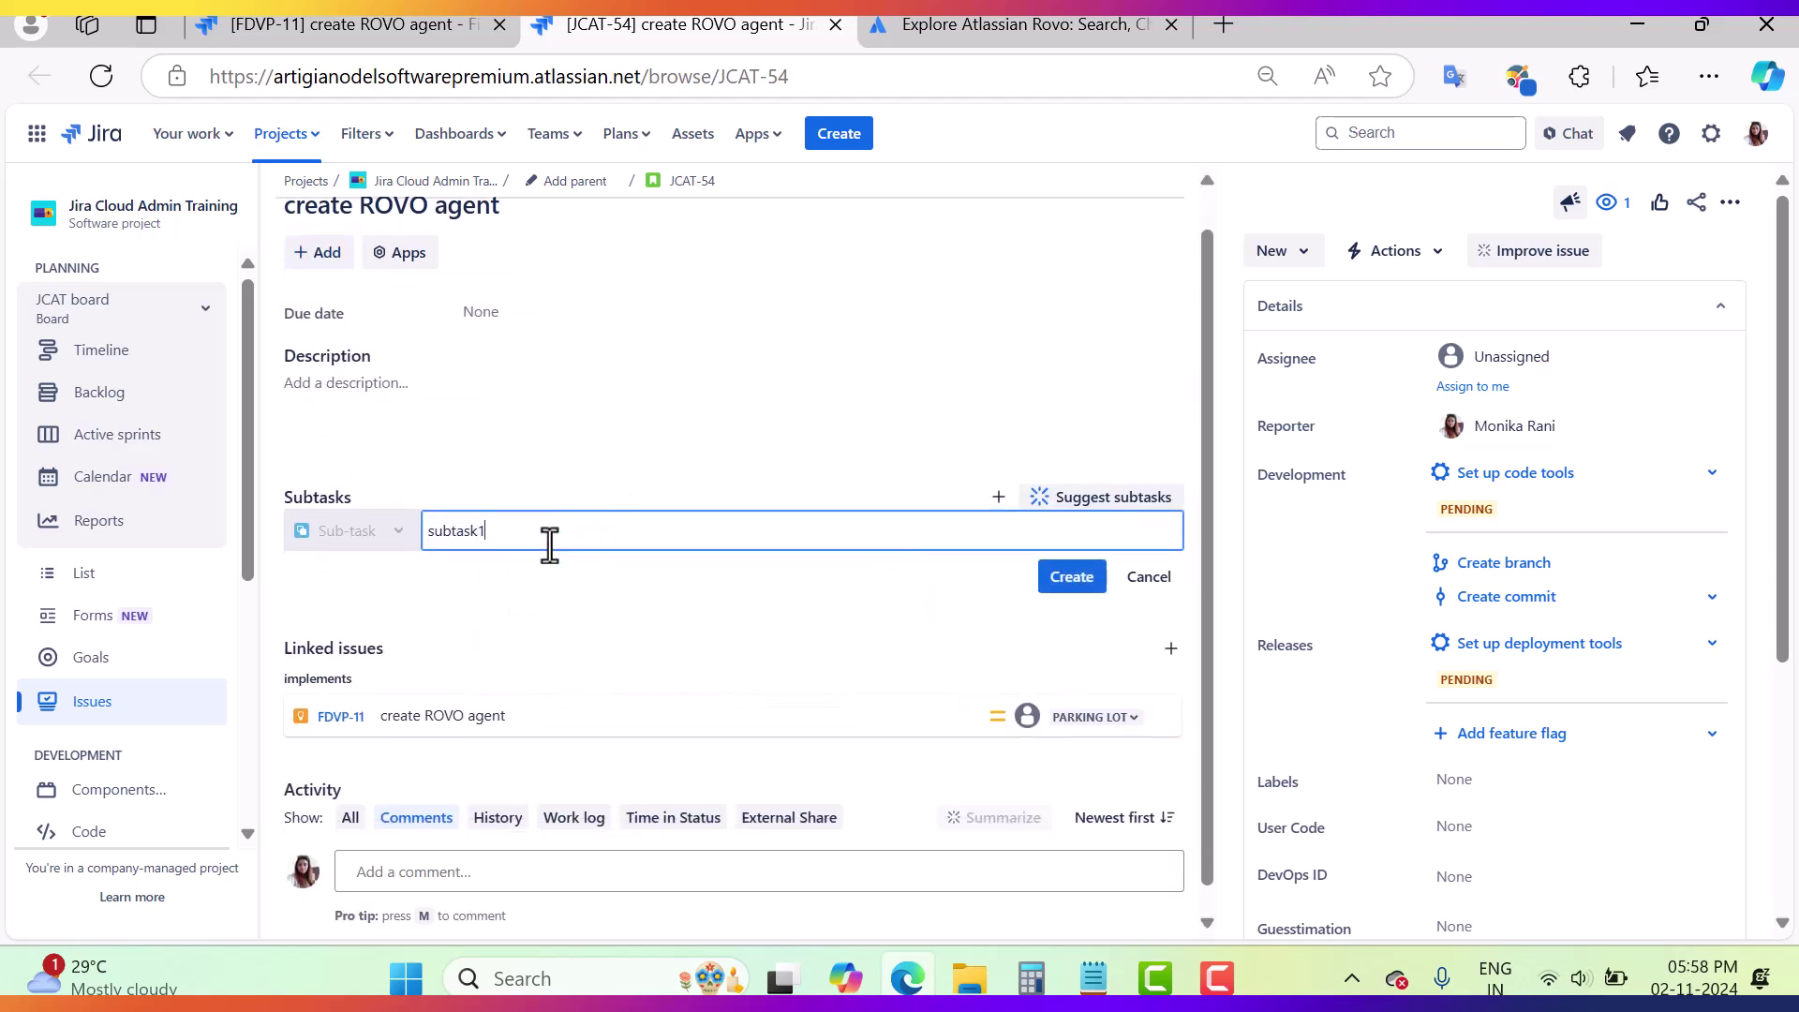
key(Return)
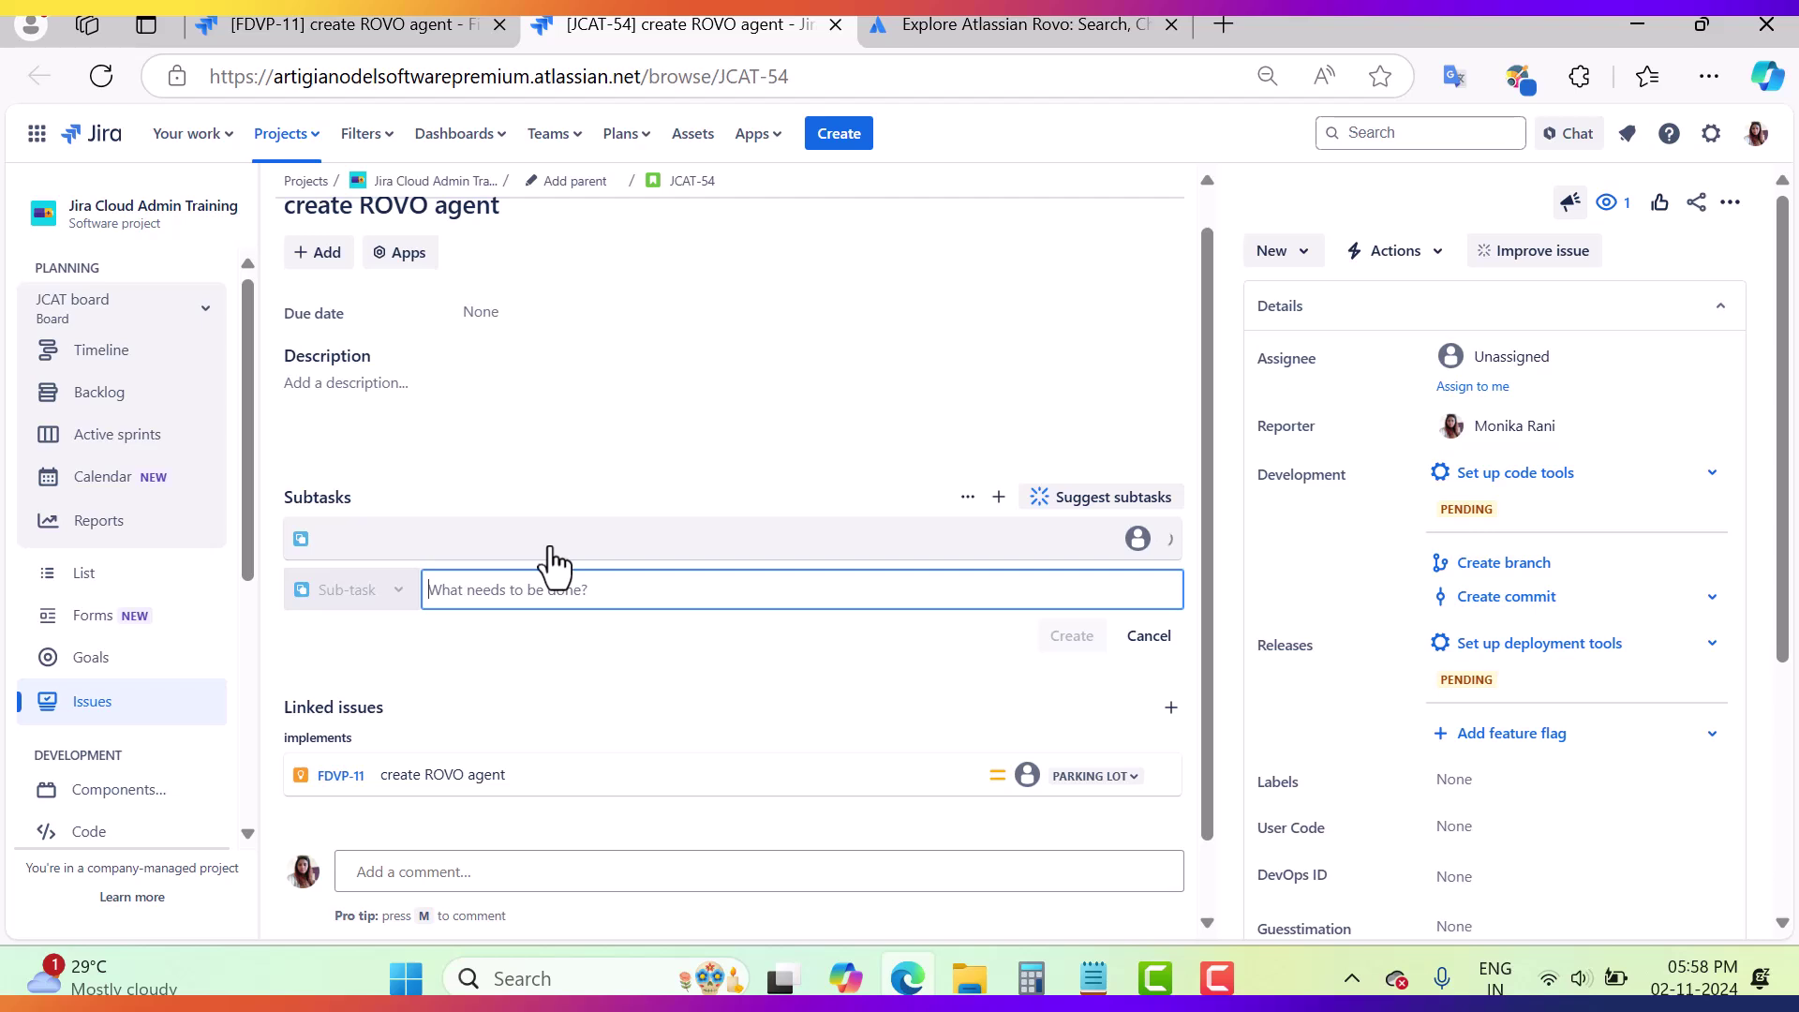
Create a second subtask named "subtasks2" and change the status of subtask1 to Development
text(suba)
key(BackSpace)
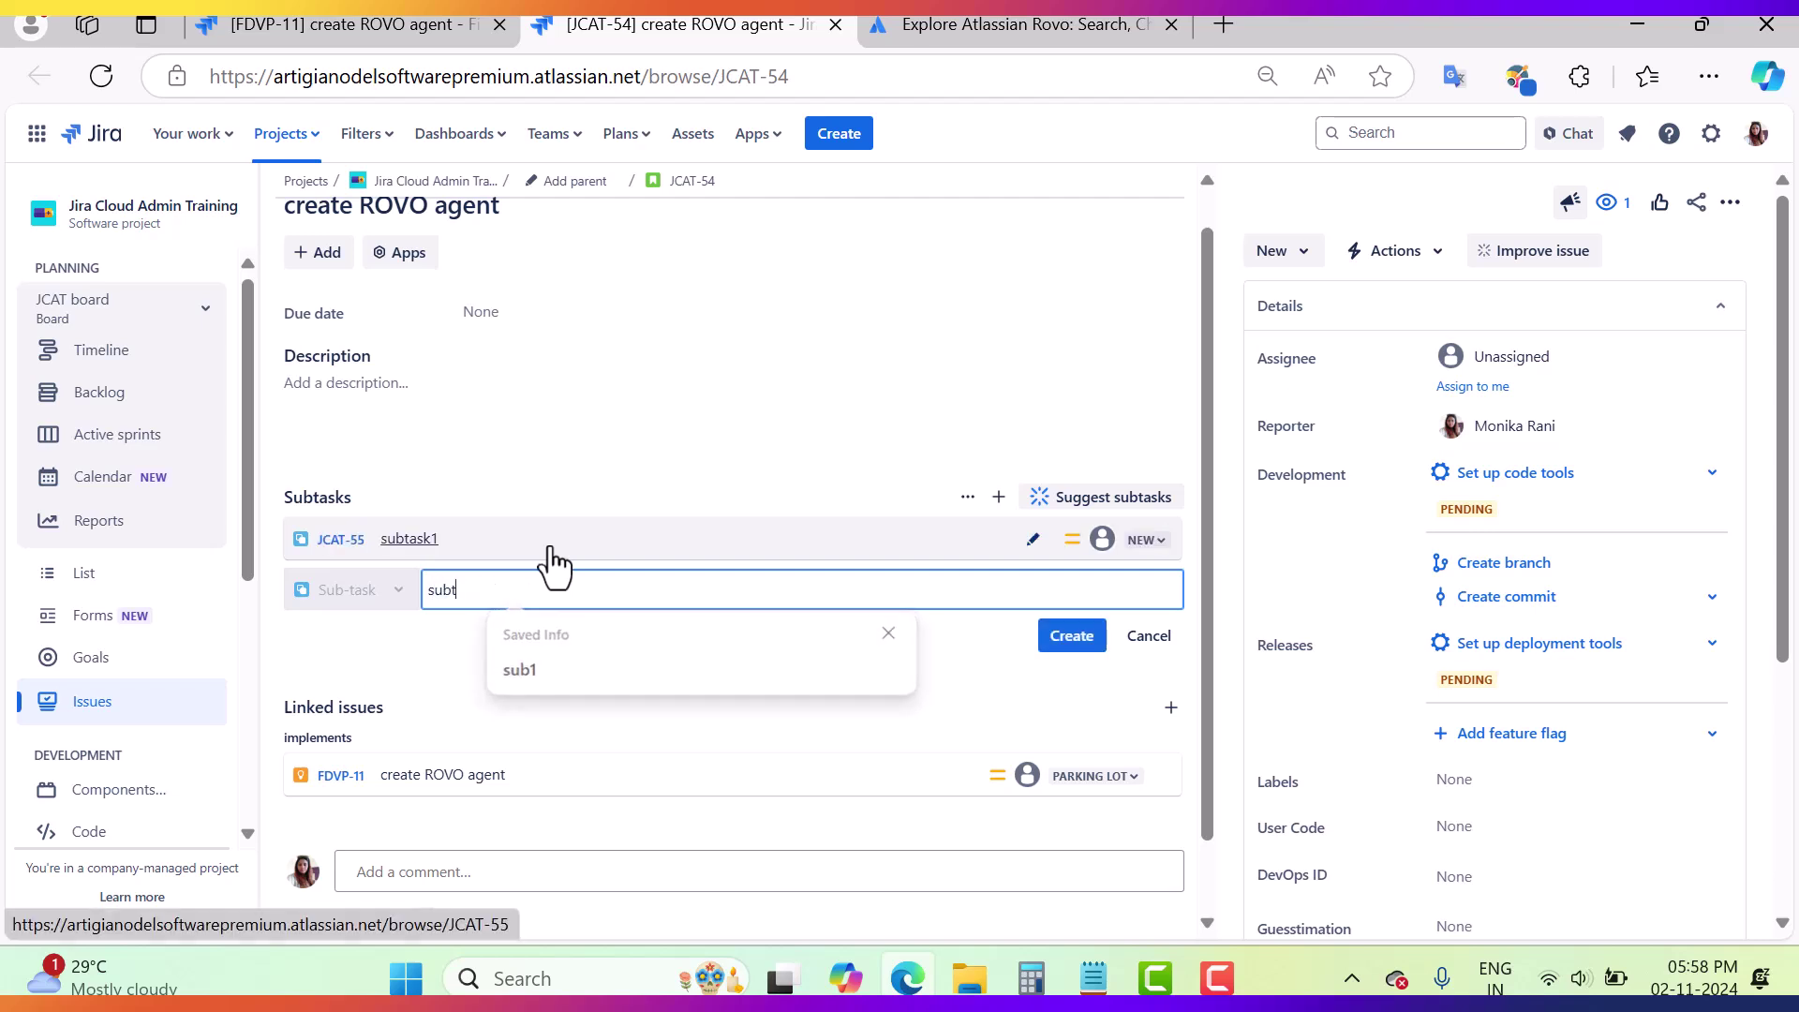
text(taks)
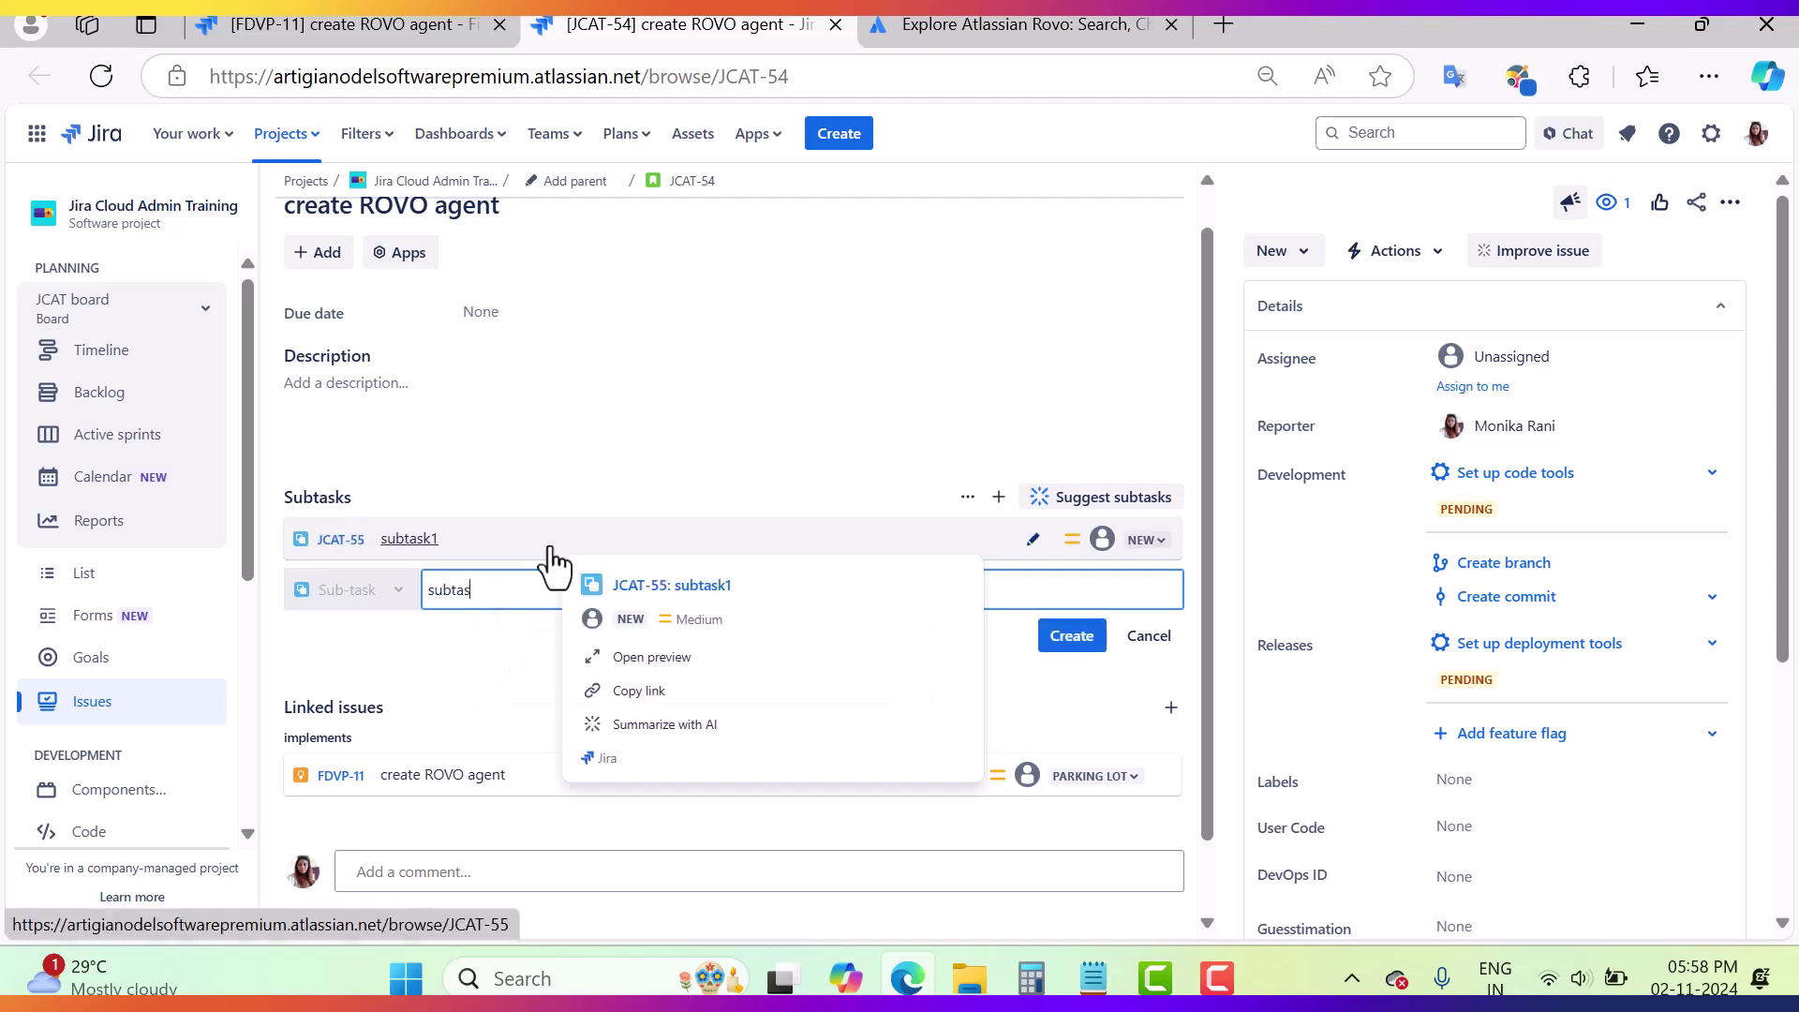
key(Return)
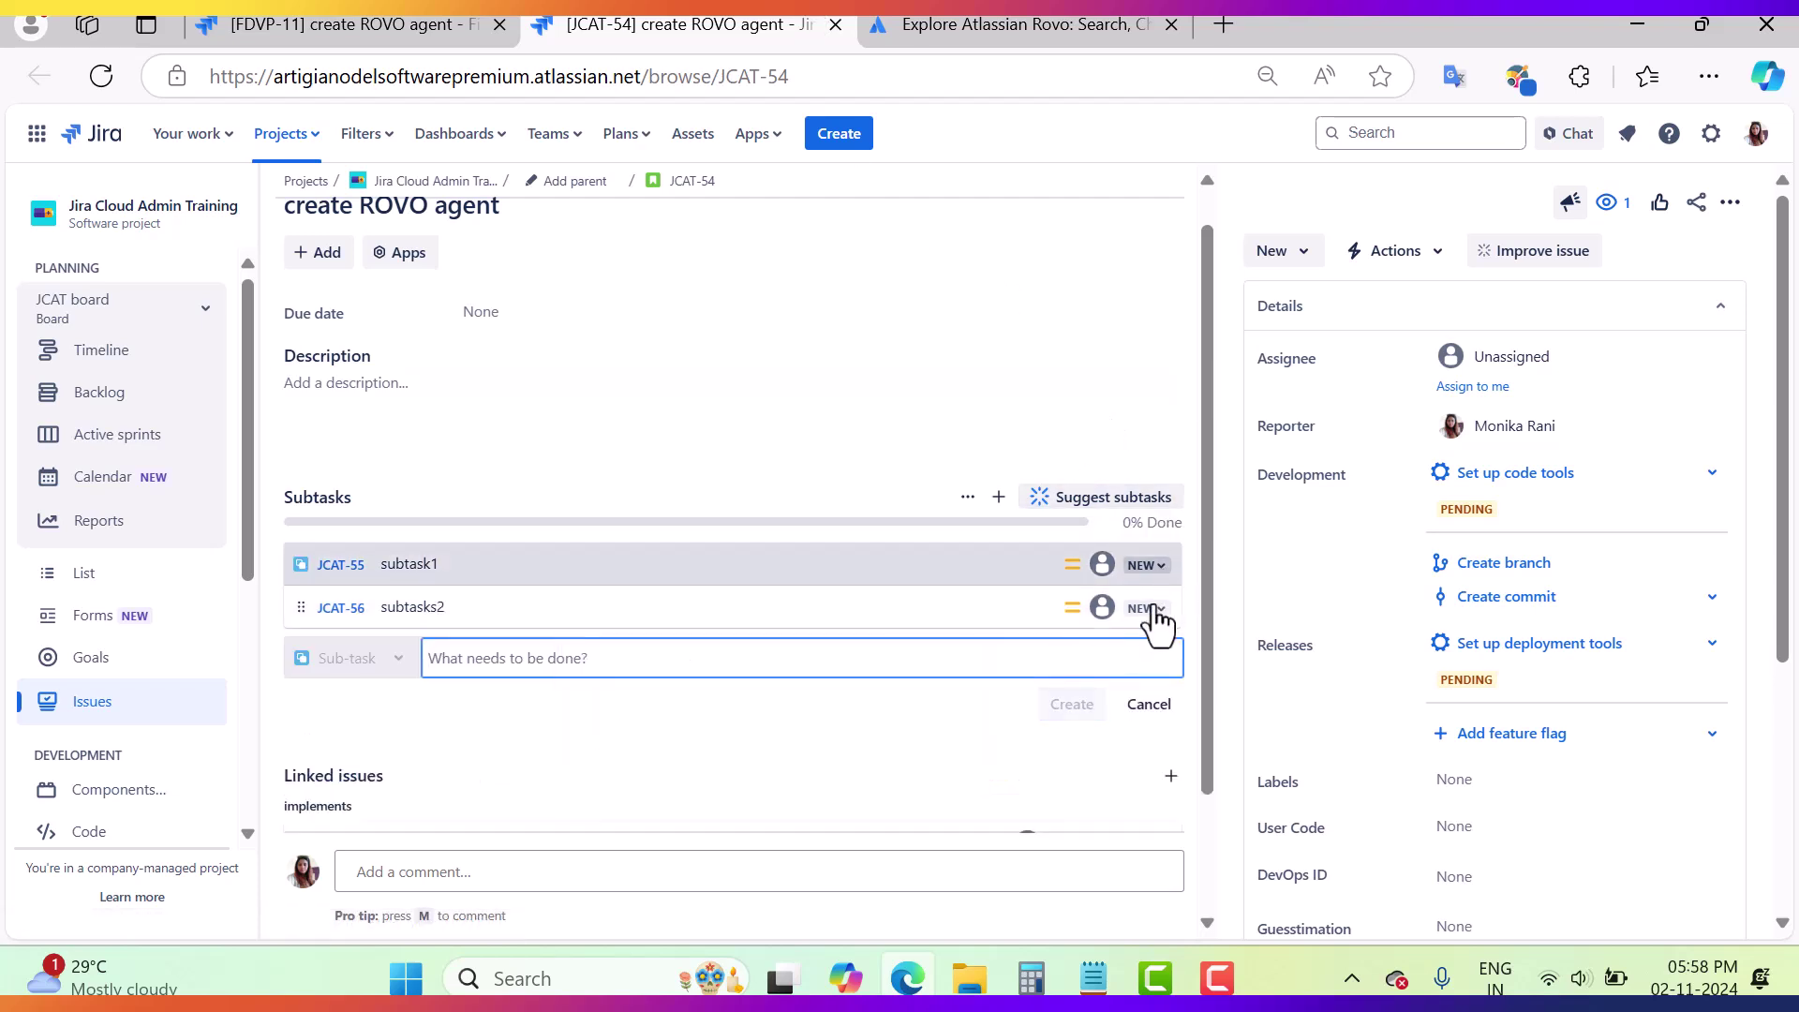
click(1147, 565)
click(1396, 611)
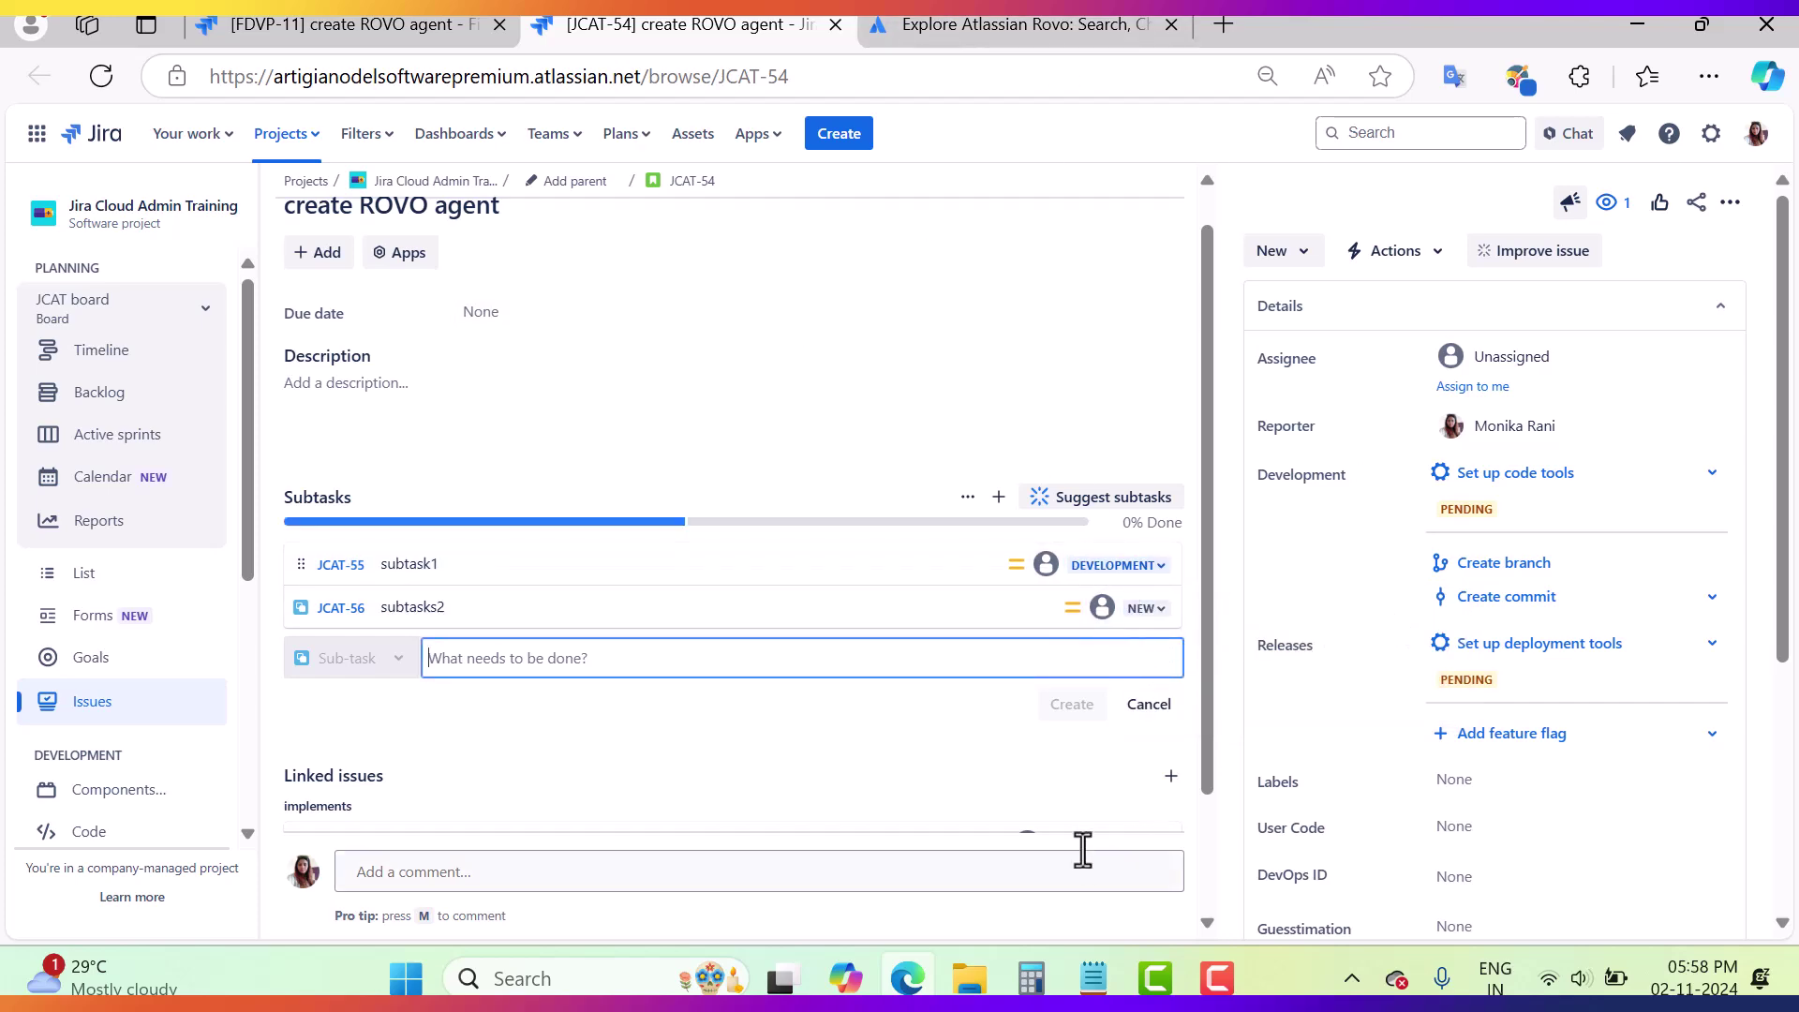
Return to the idea, reload the page, and expand delivery ticket JCAT-54 to examine its subtasks and the delivery progress
click(968, 32)
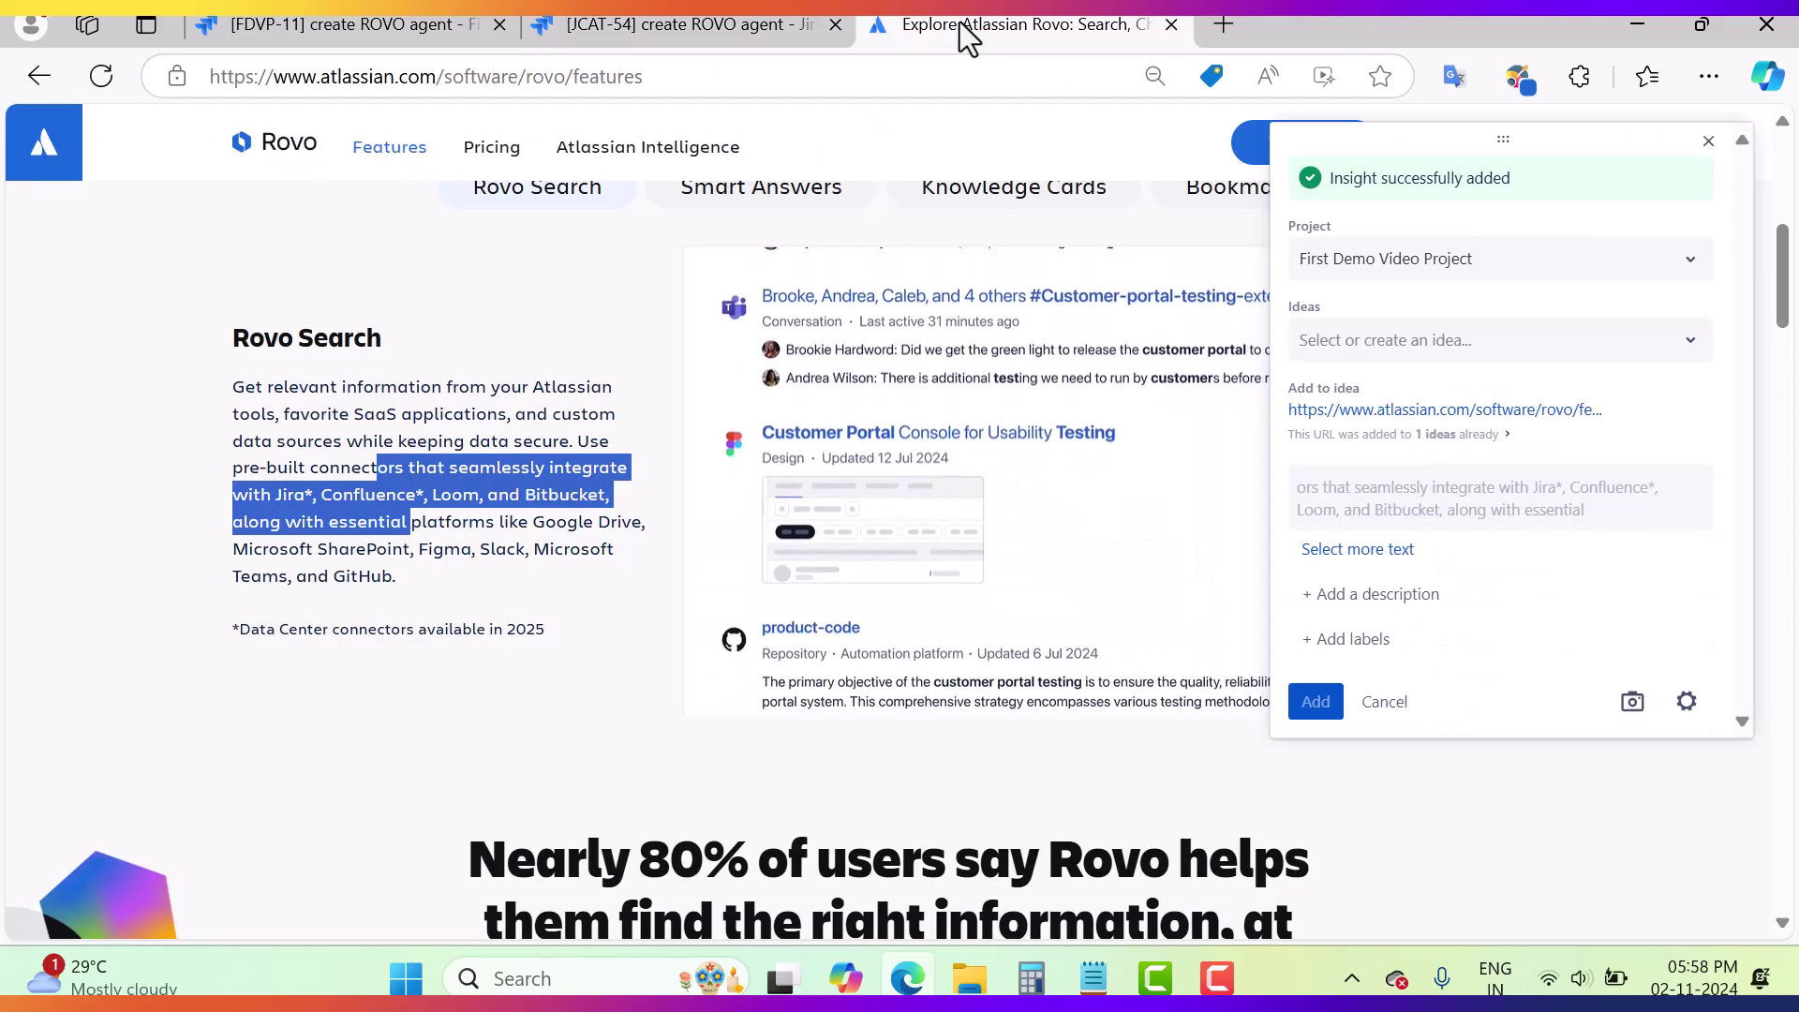
click(656, 28)
click(451, 31)
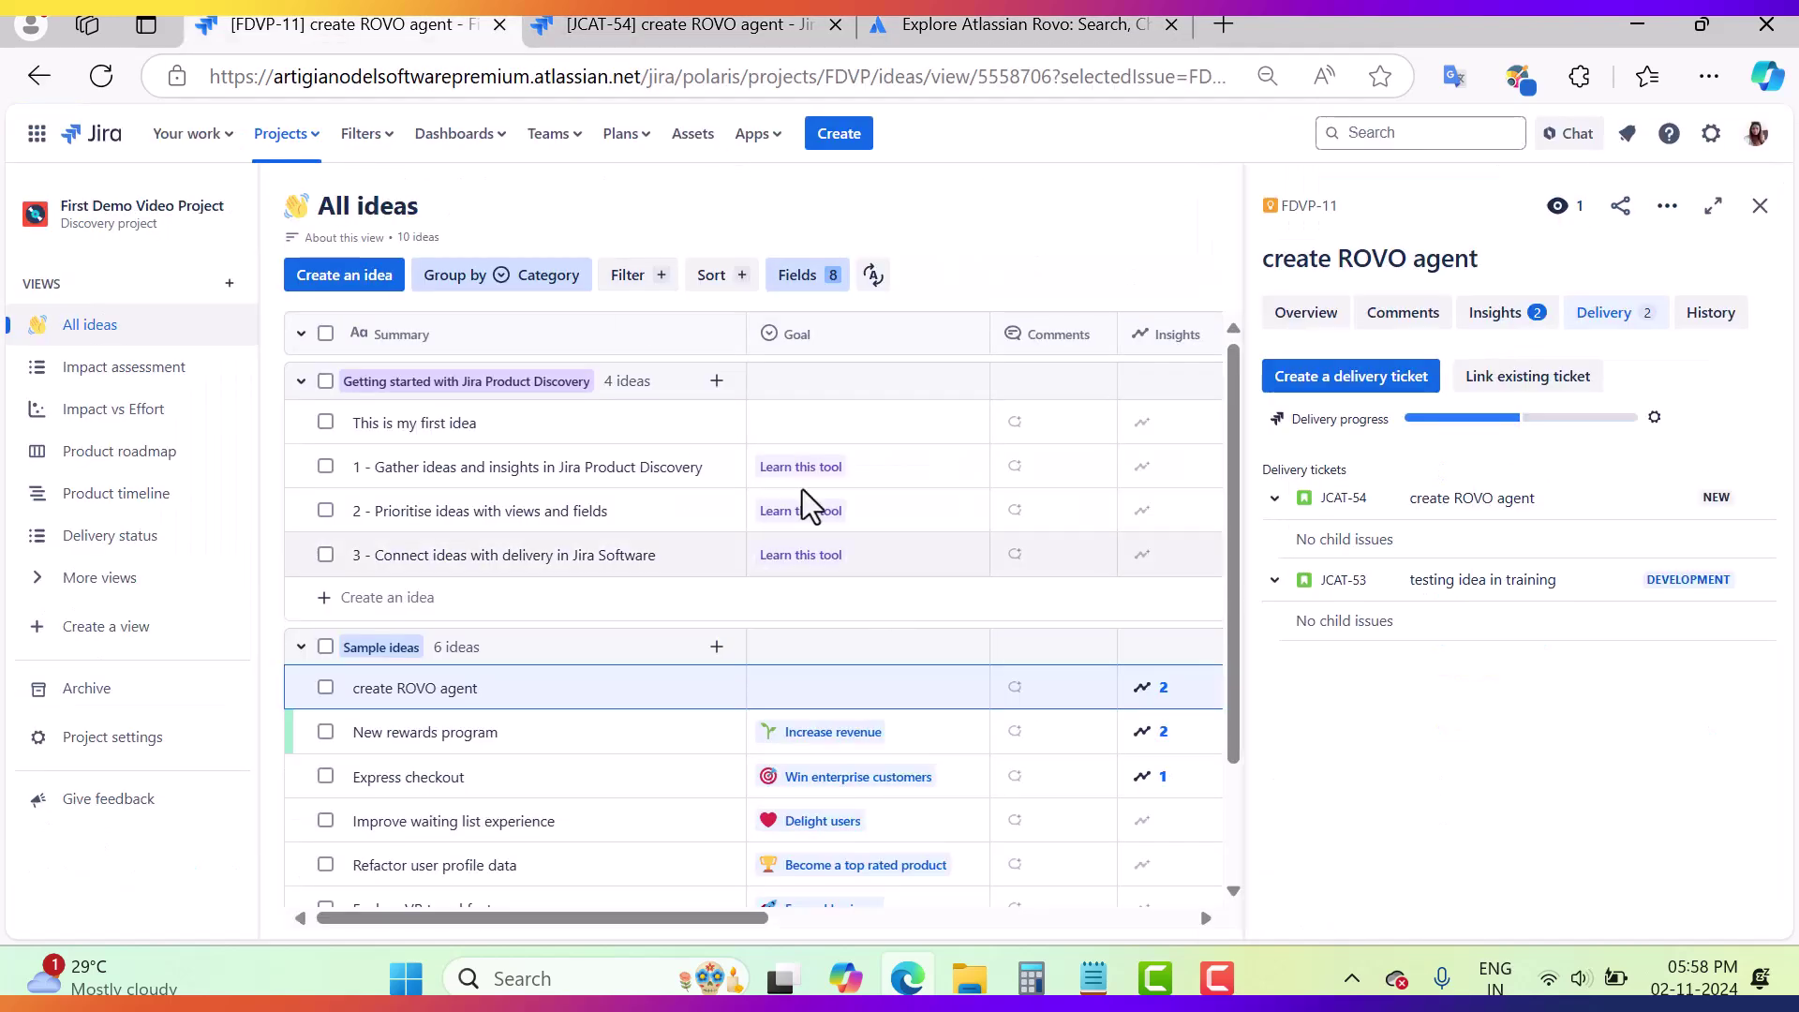
key(F5)
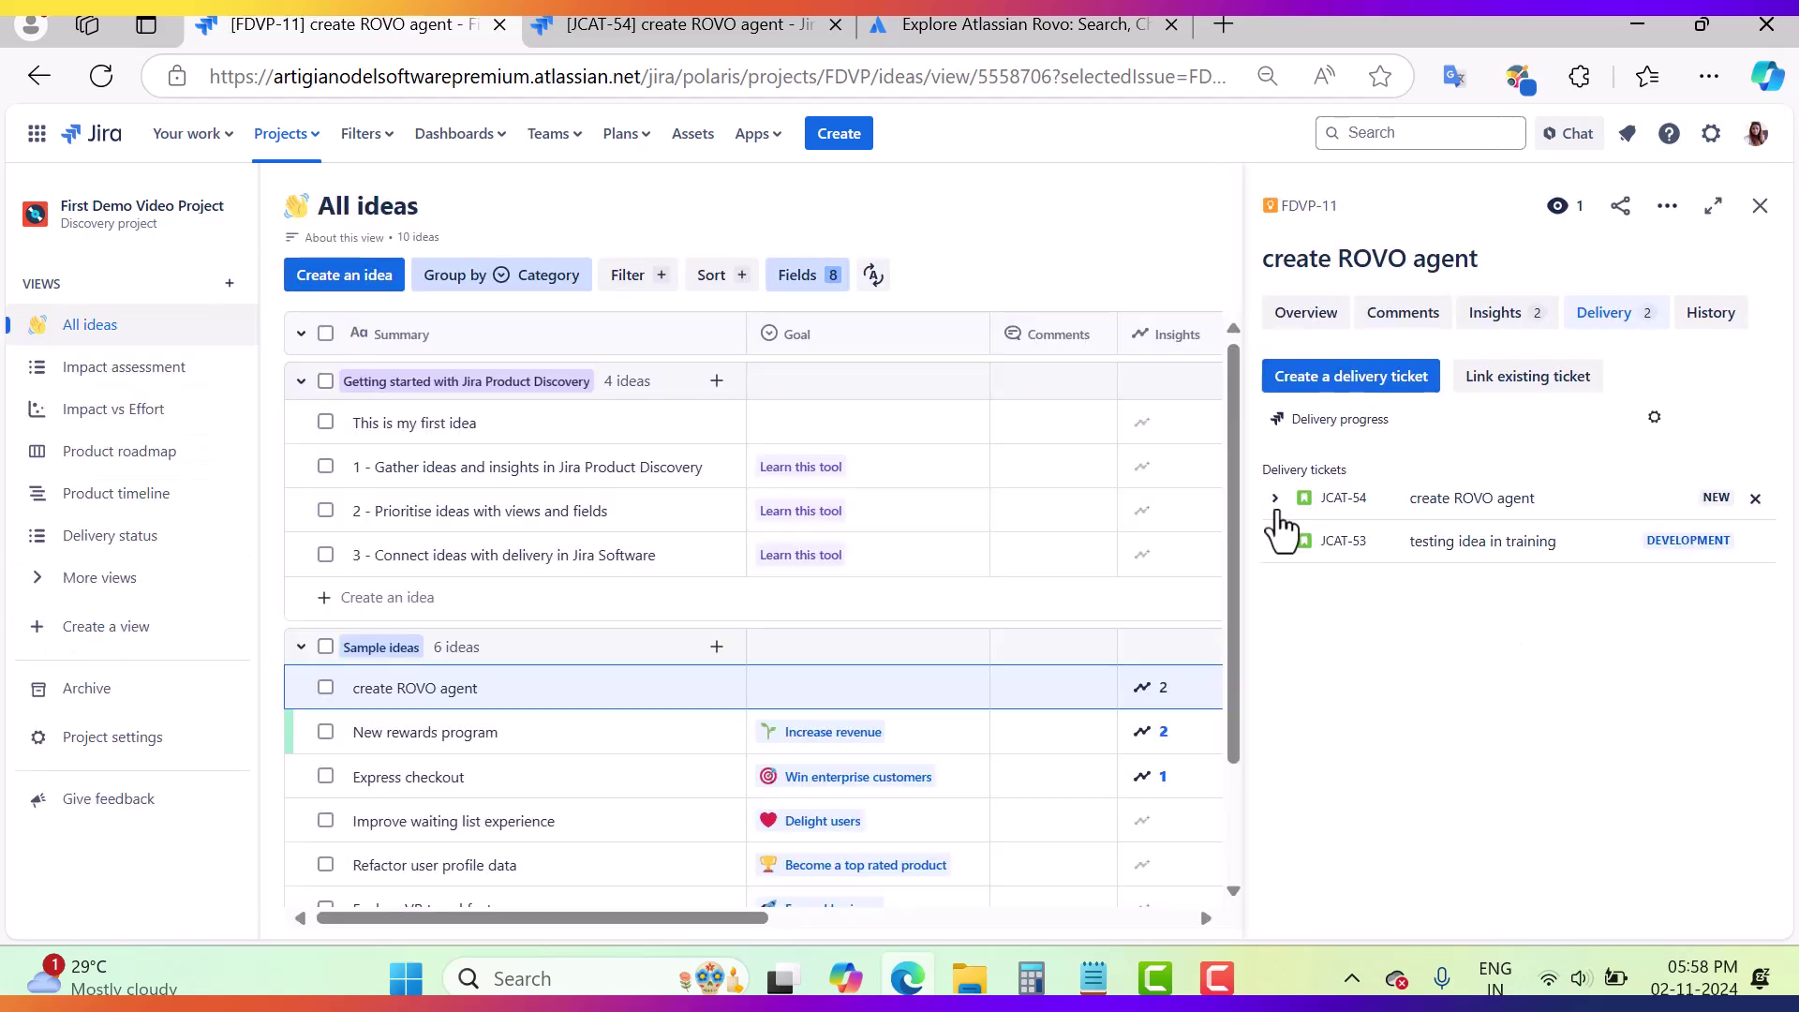
click(1276, 499)
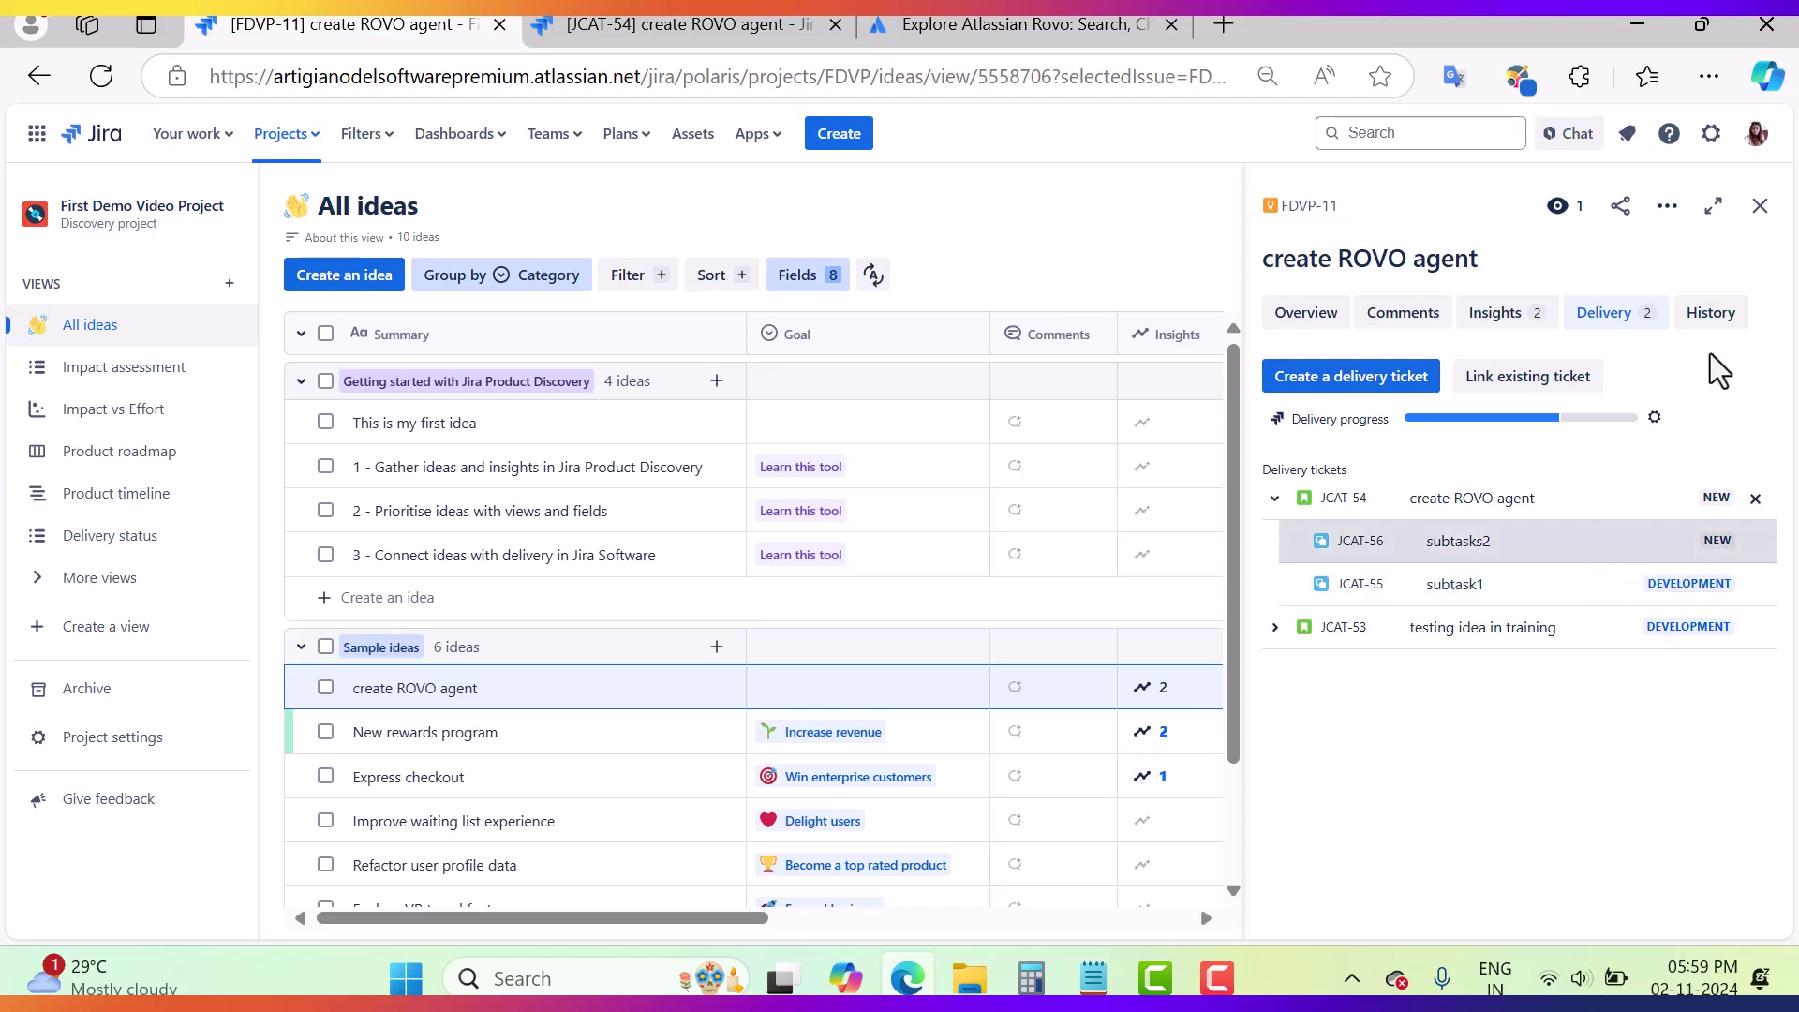
Examine the change history of the "create ROVO agent" idea and open the idea's additional actions
click(1717, 318)
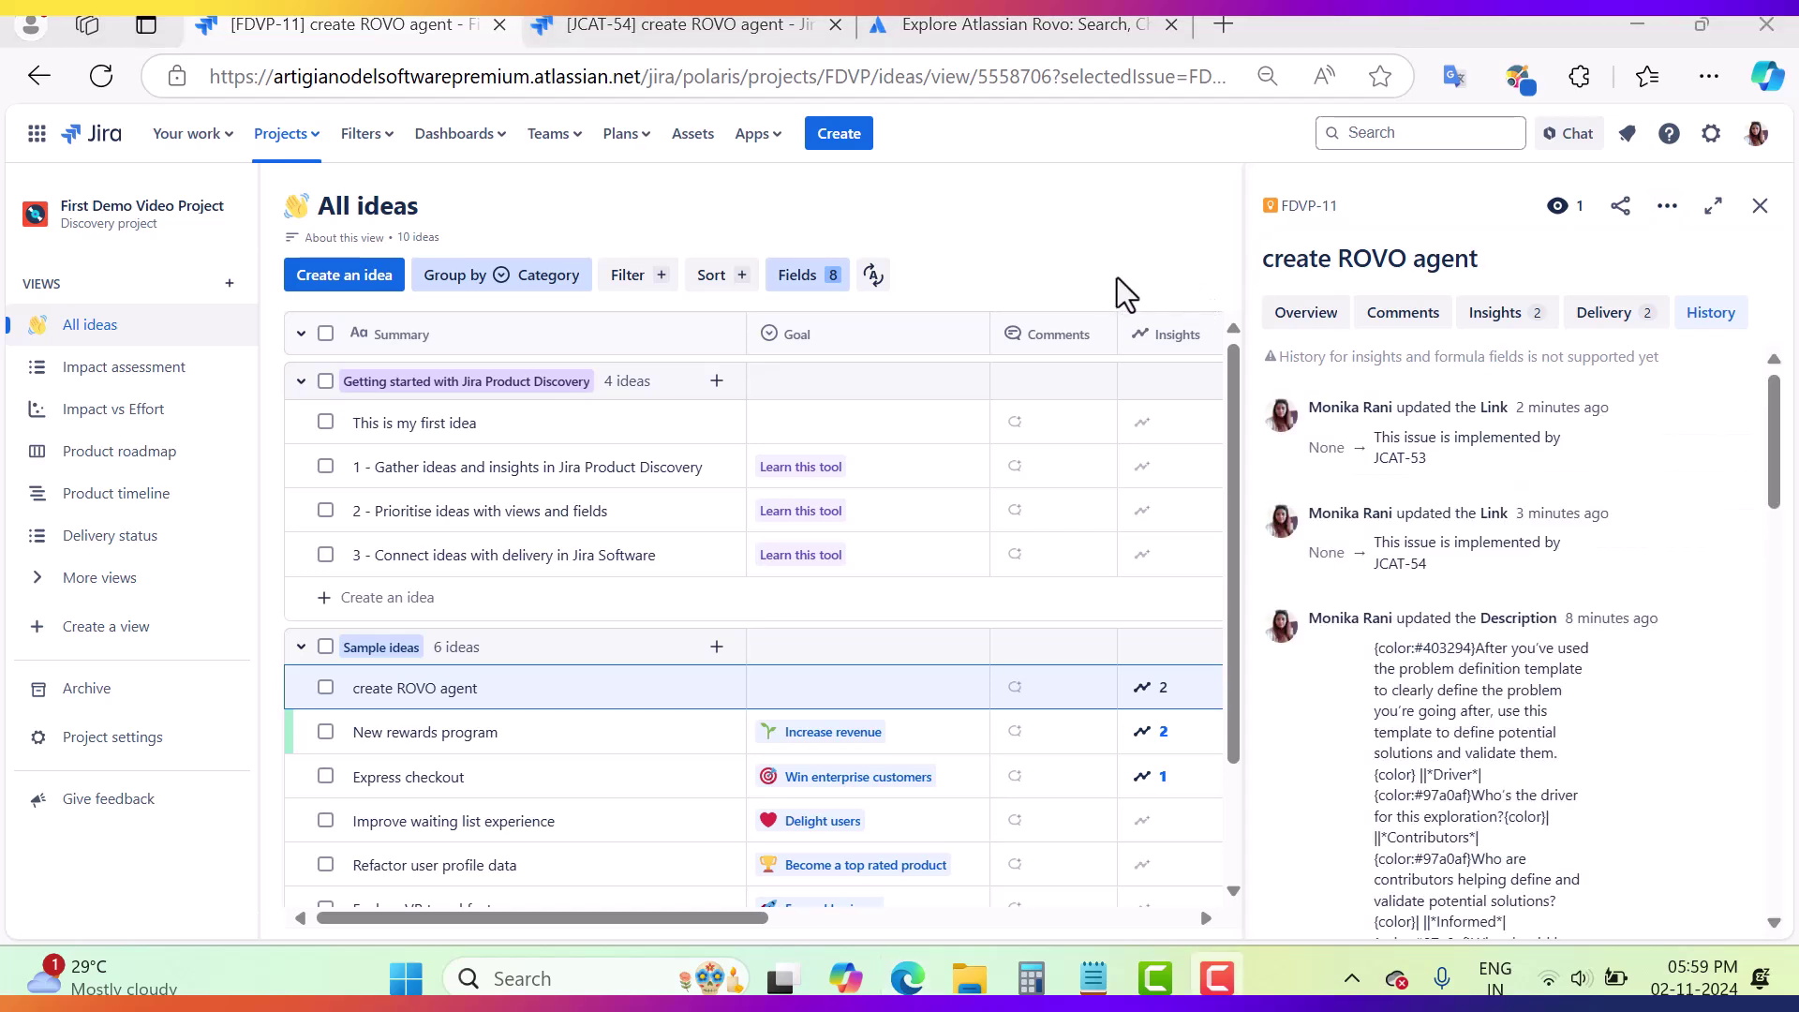
click(1667, 207)
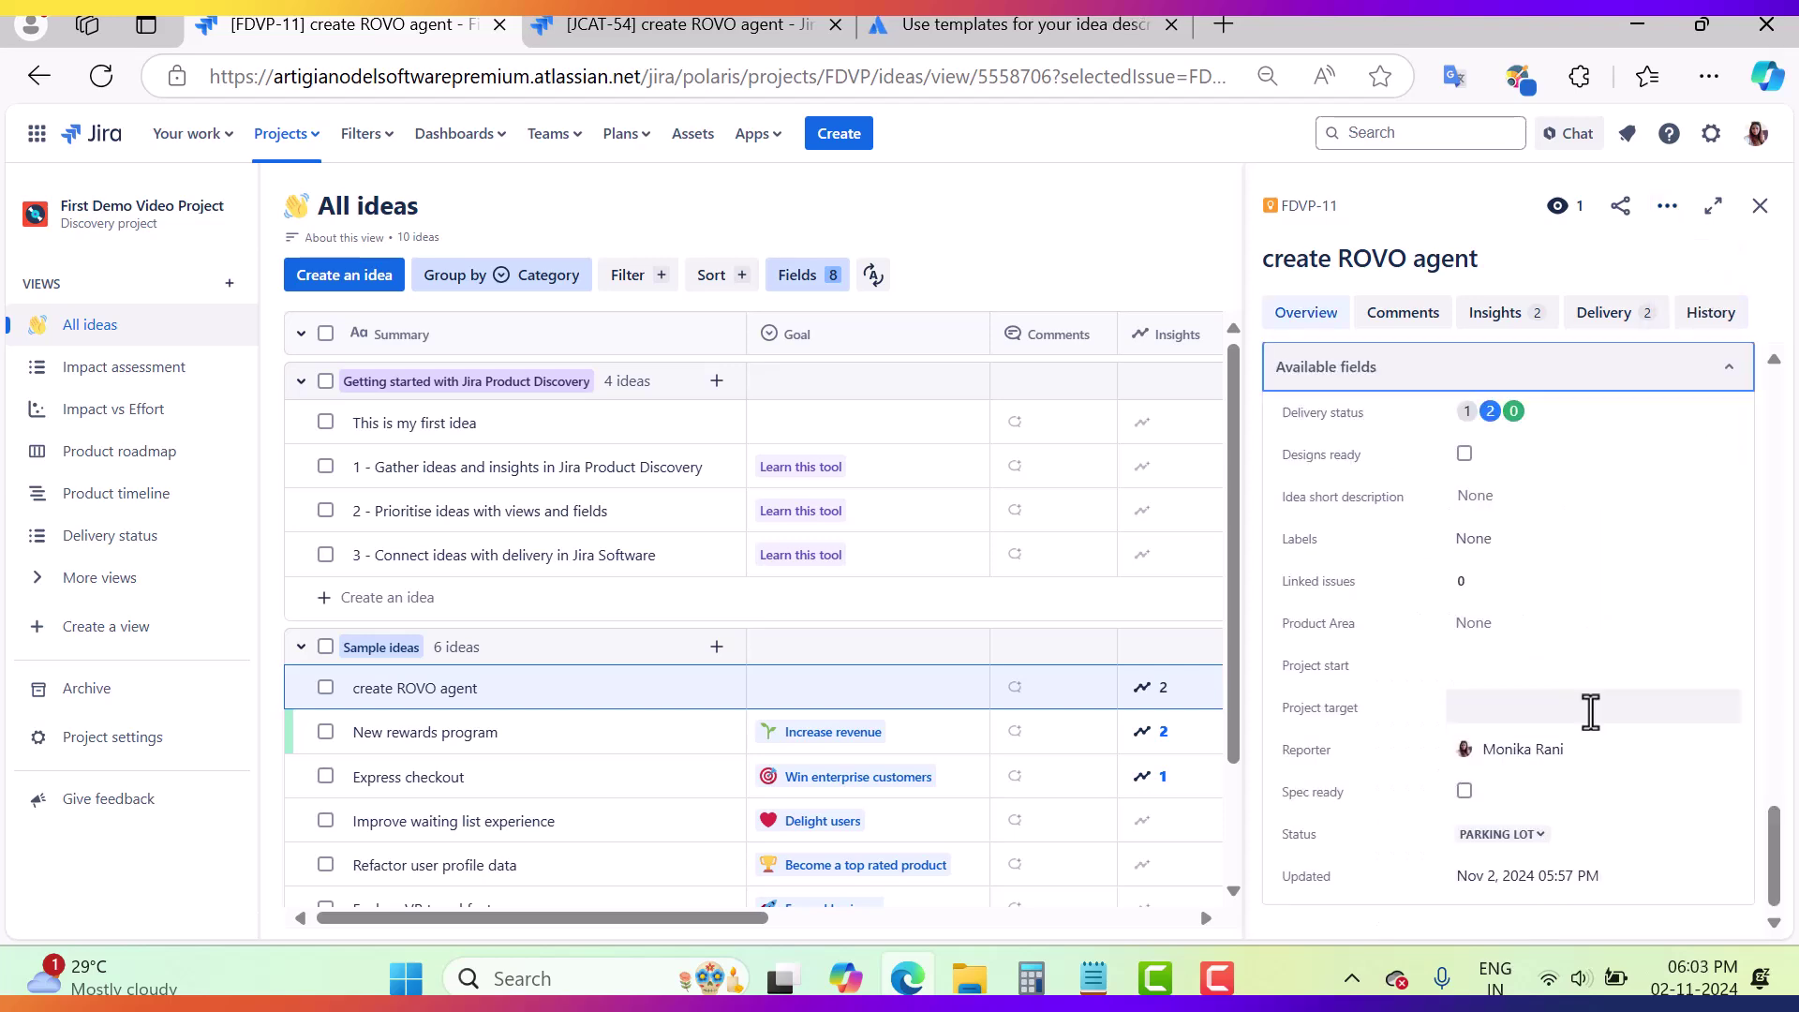
Review the idea's overview, examining the resources, the pinned fields, the fields in this view and the available fields
scroll(1591, 713, up, 6)
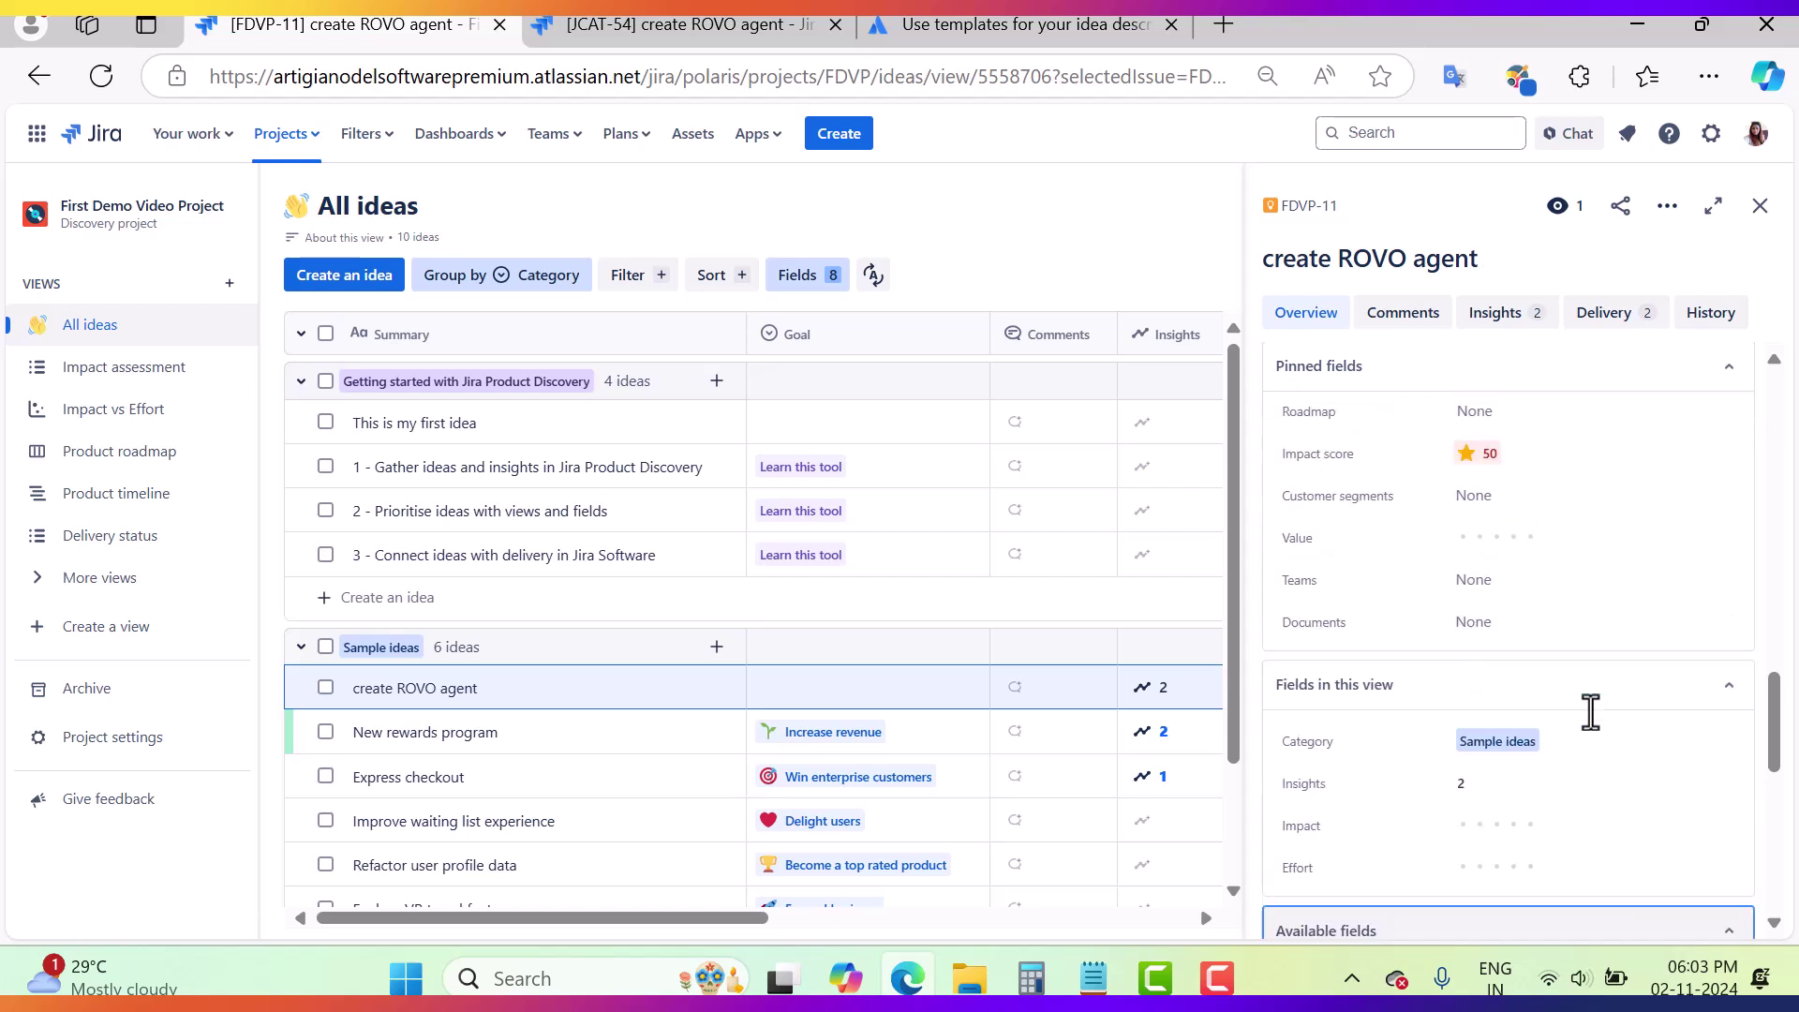
scroll(1590, 712, up, 5)
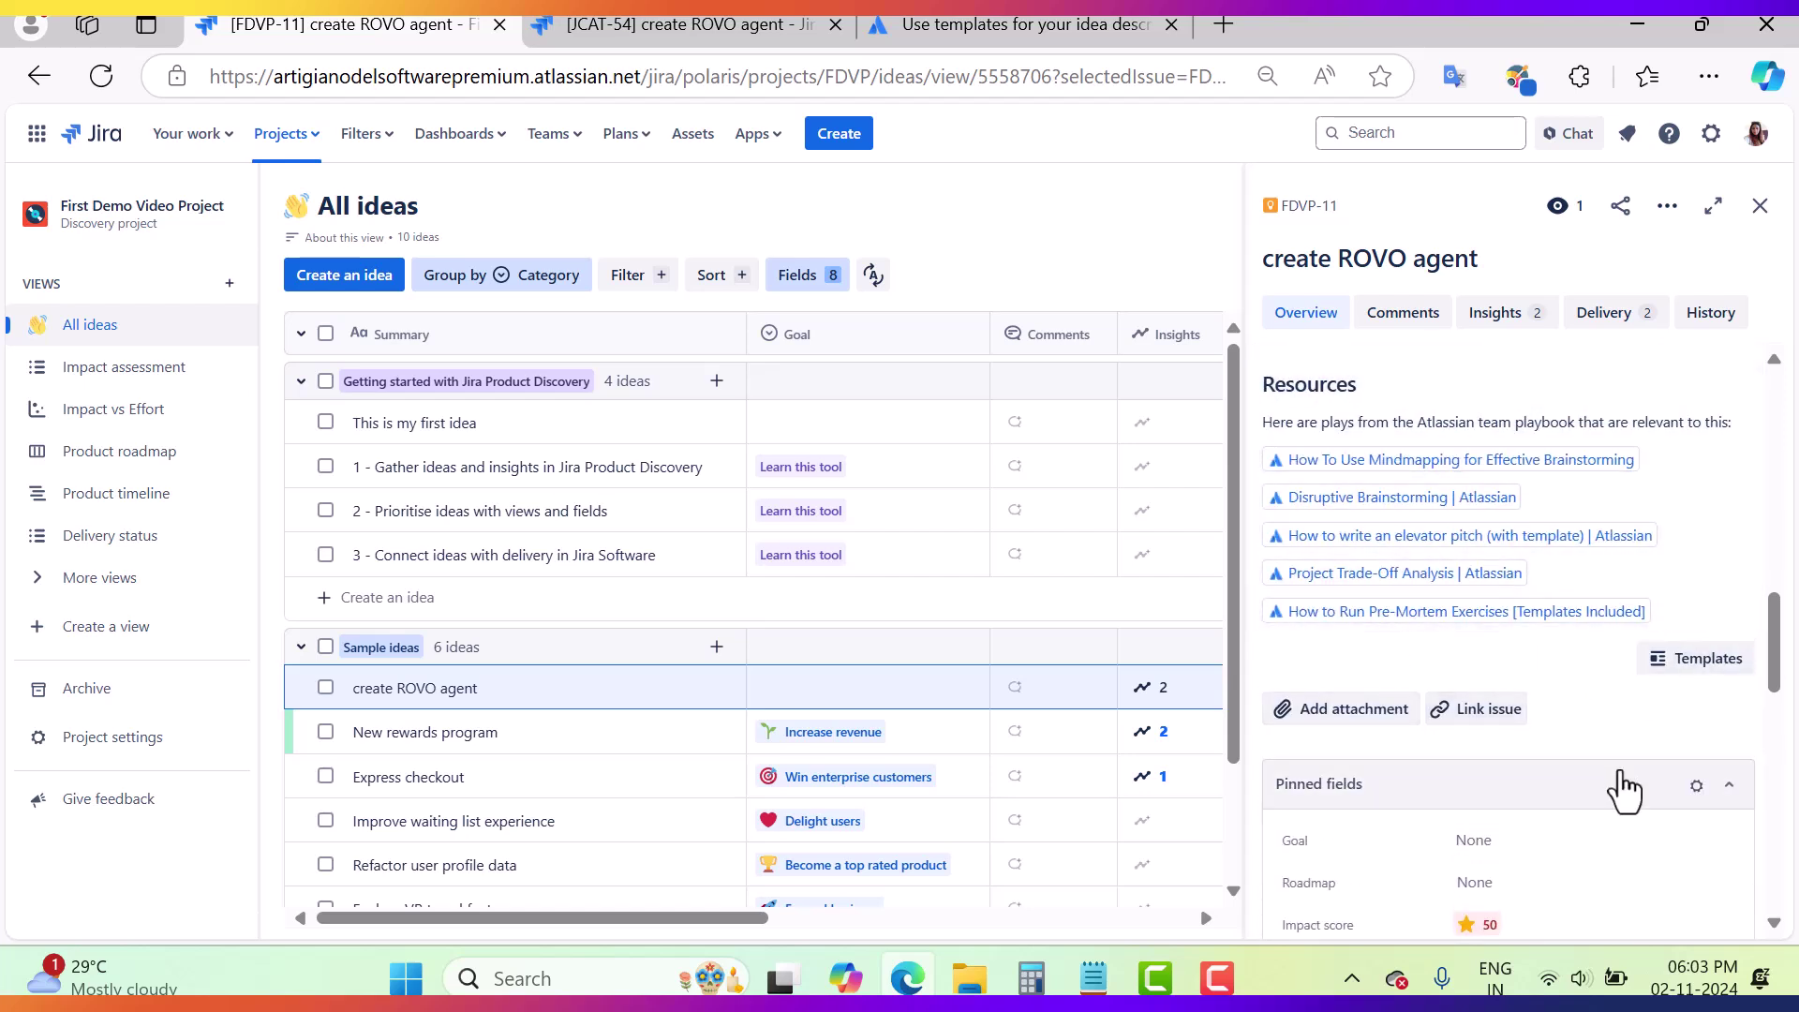
scroll(1624, 790, down, 2)
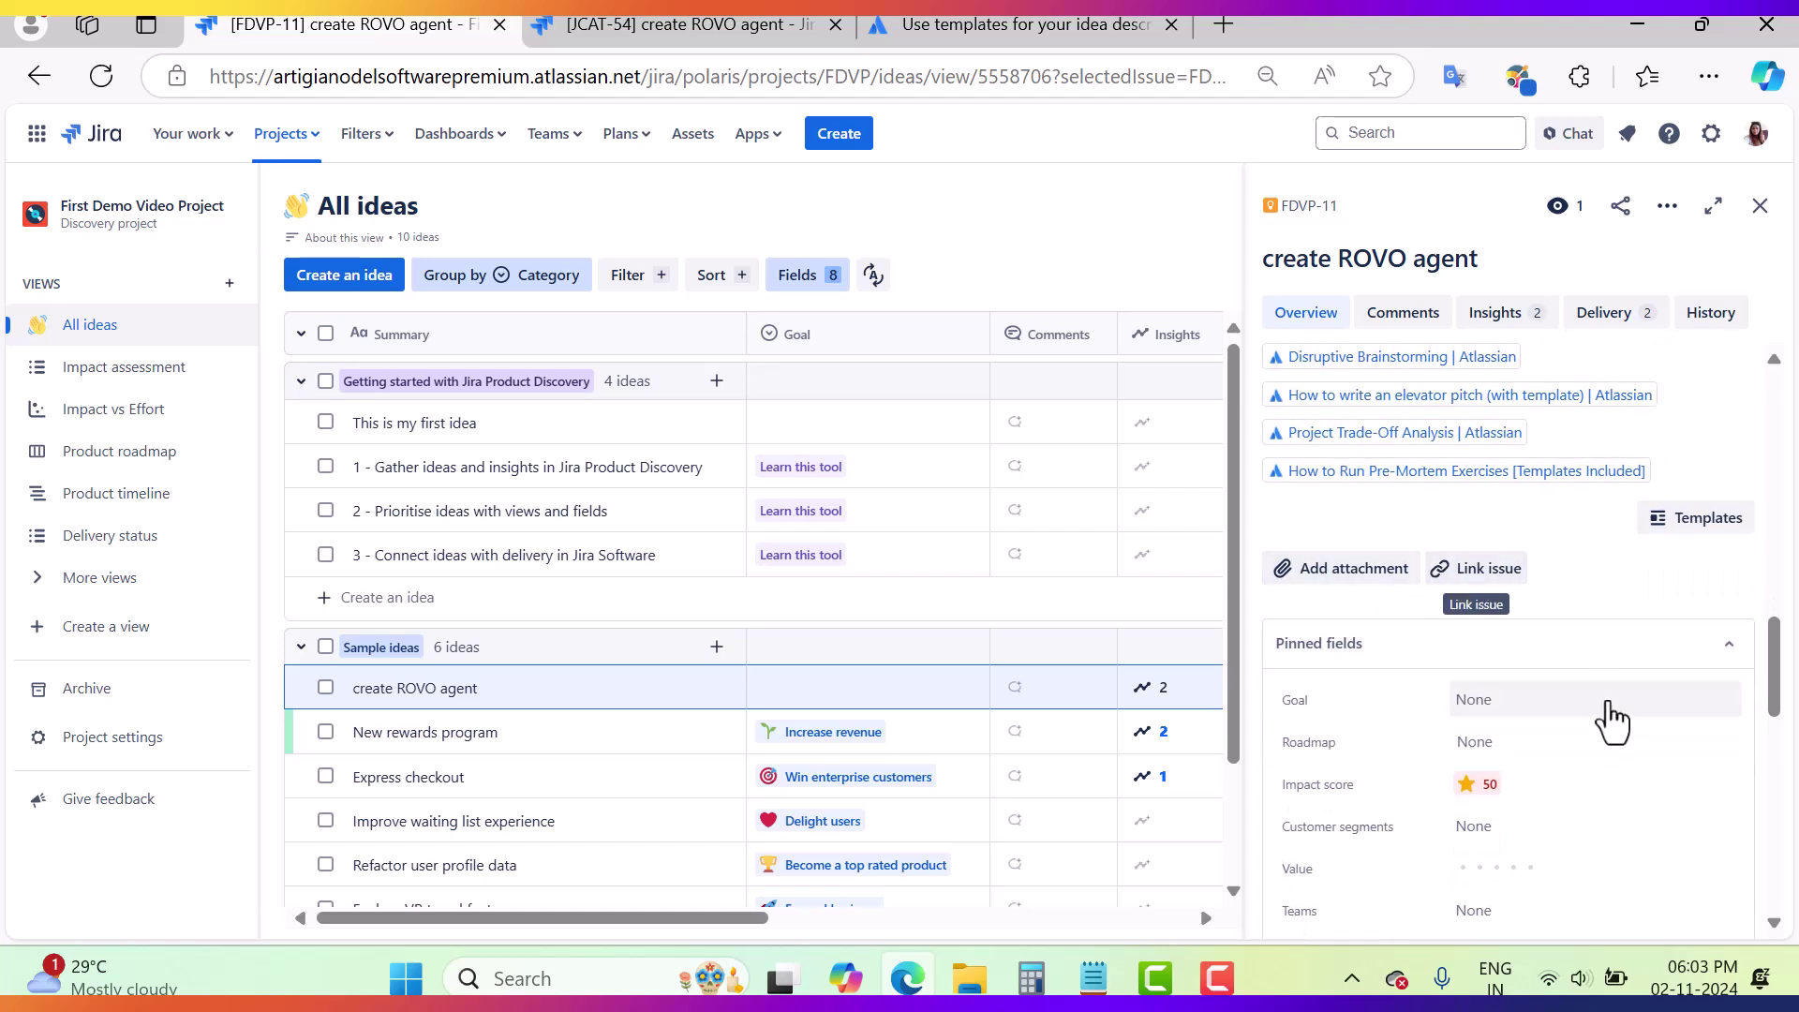
scroll(1616, 763, down, 3)
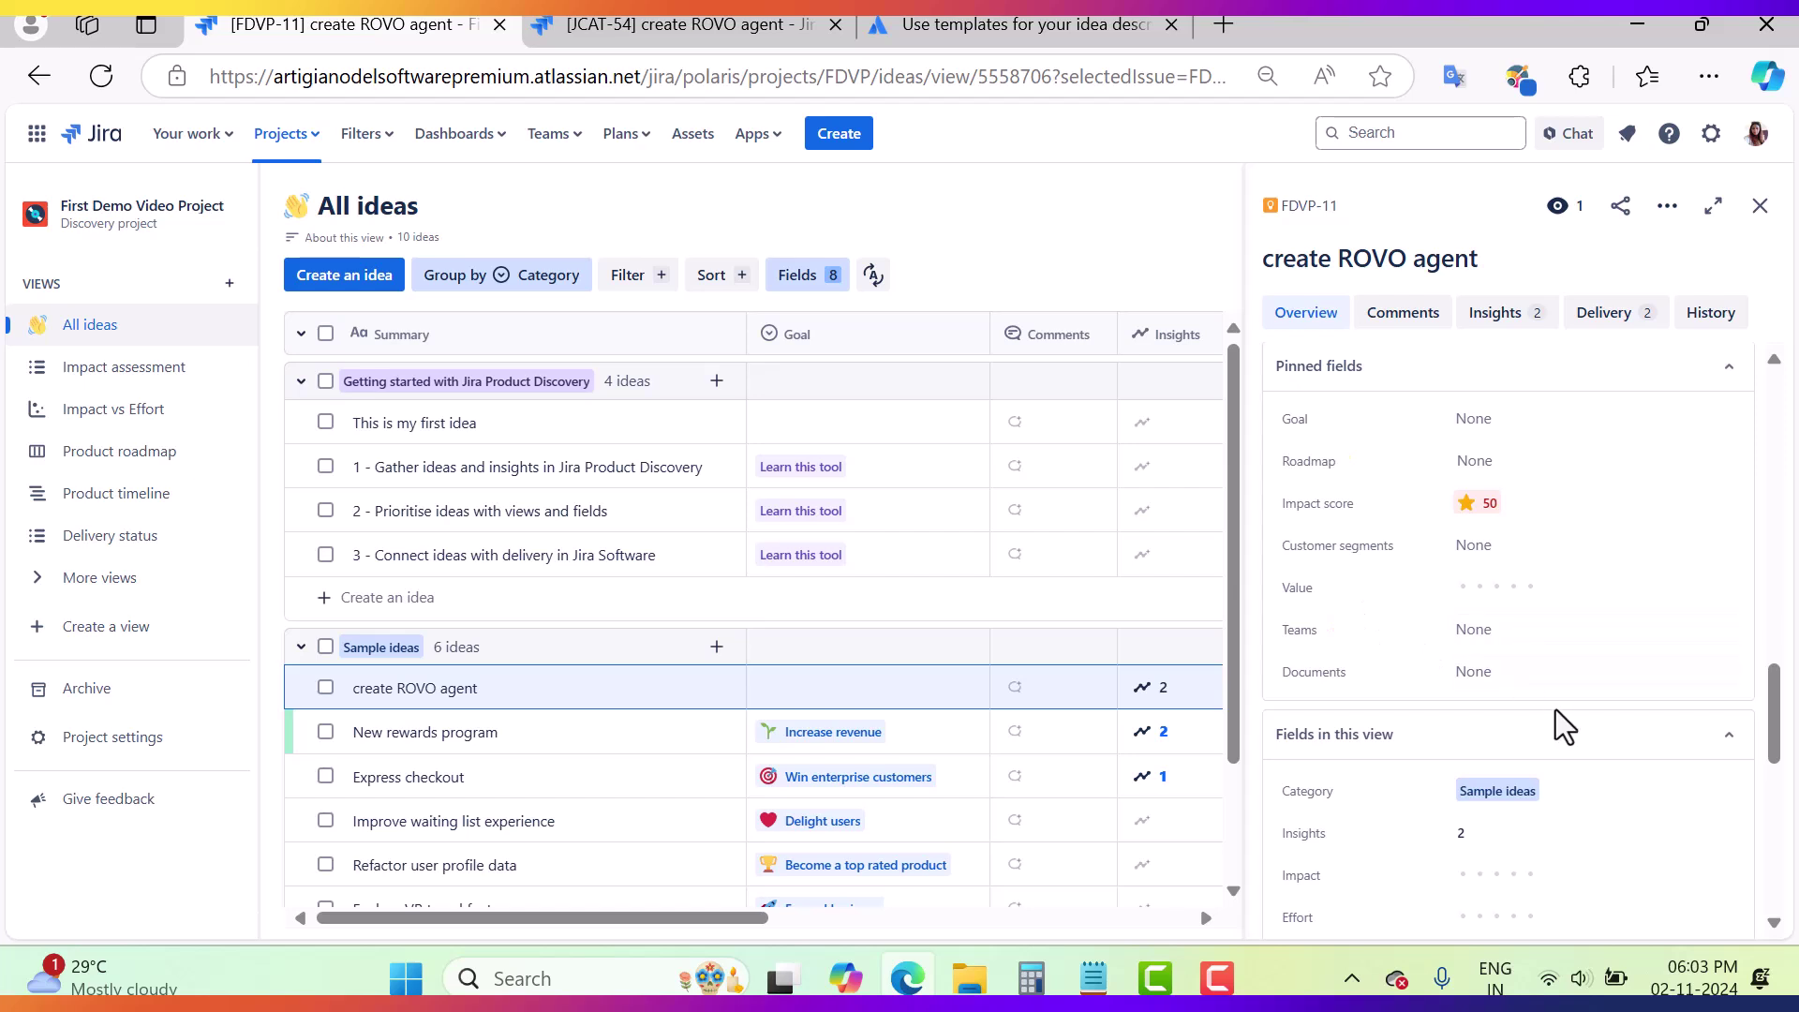
scroll(1551, 703, down, 2)
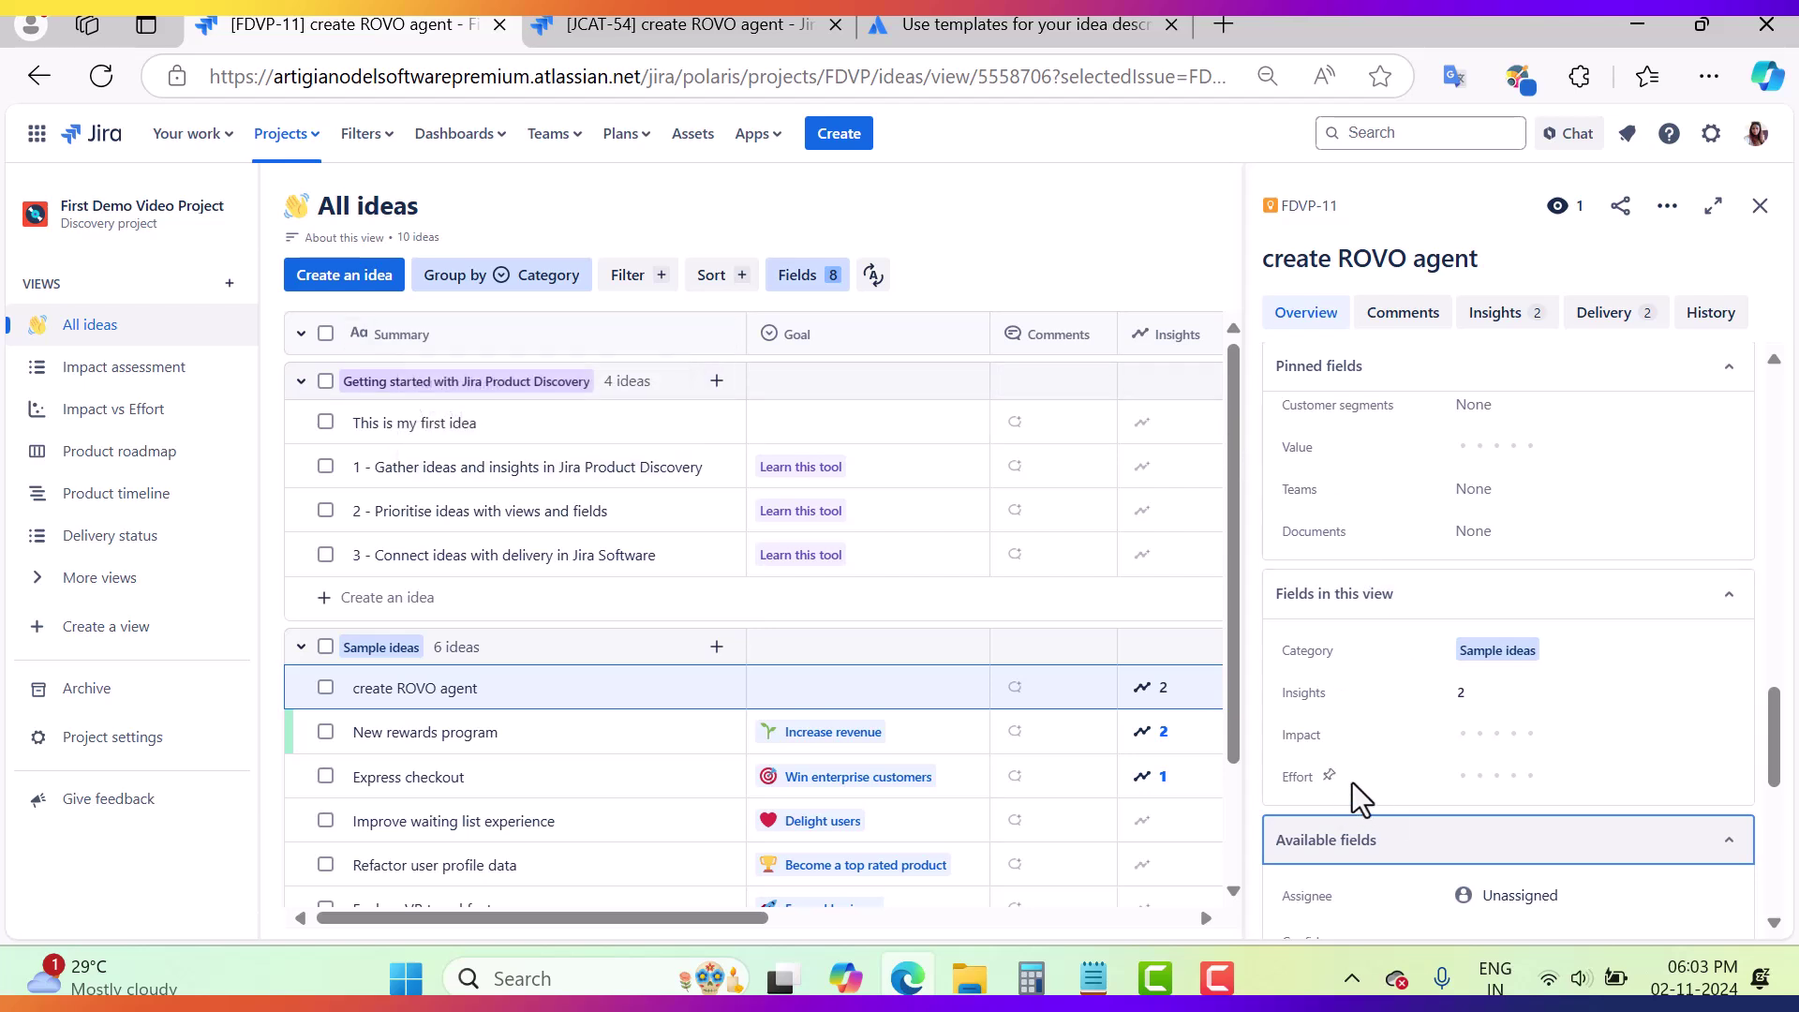
scroll(1337, 740, down, 3)
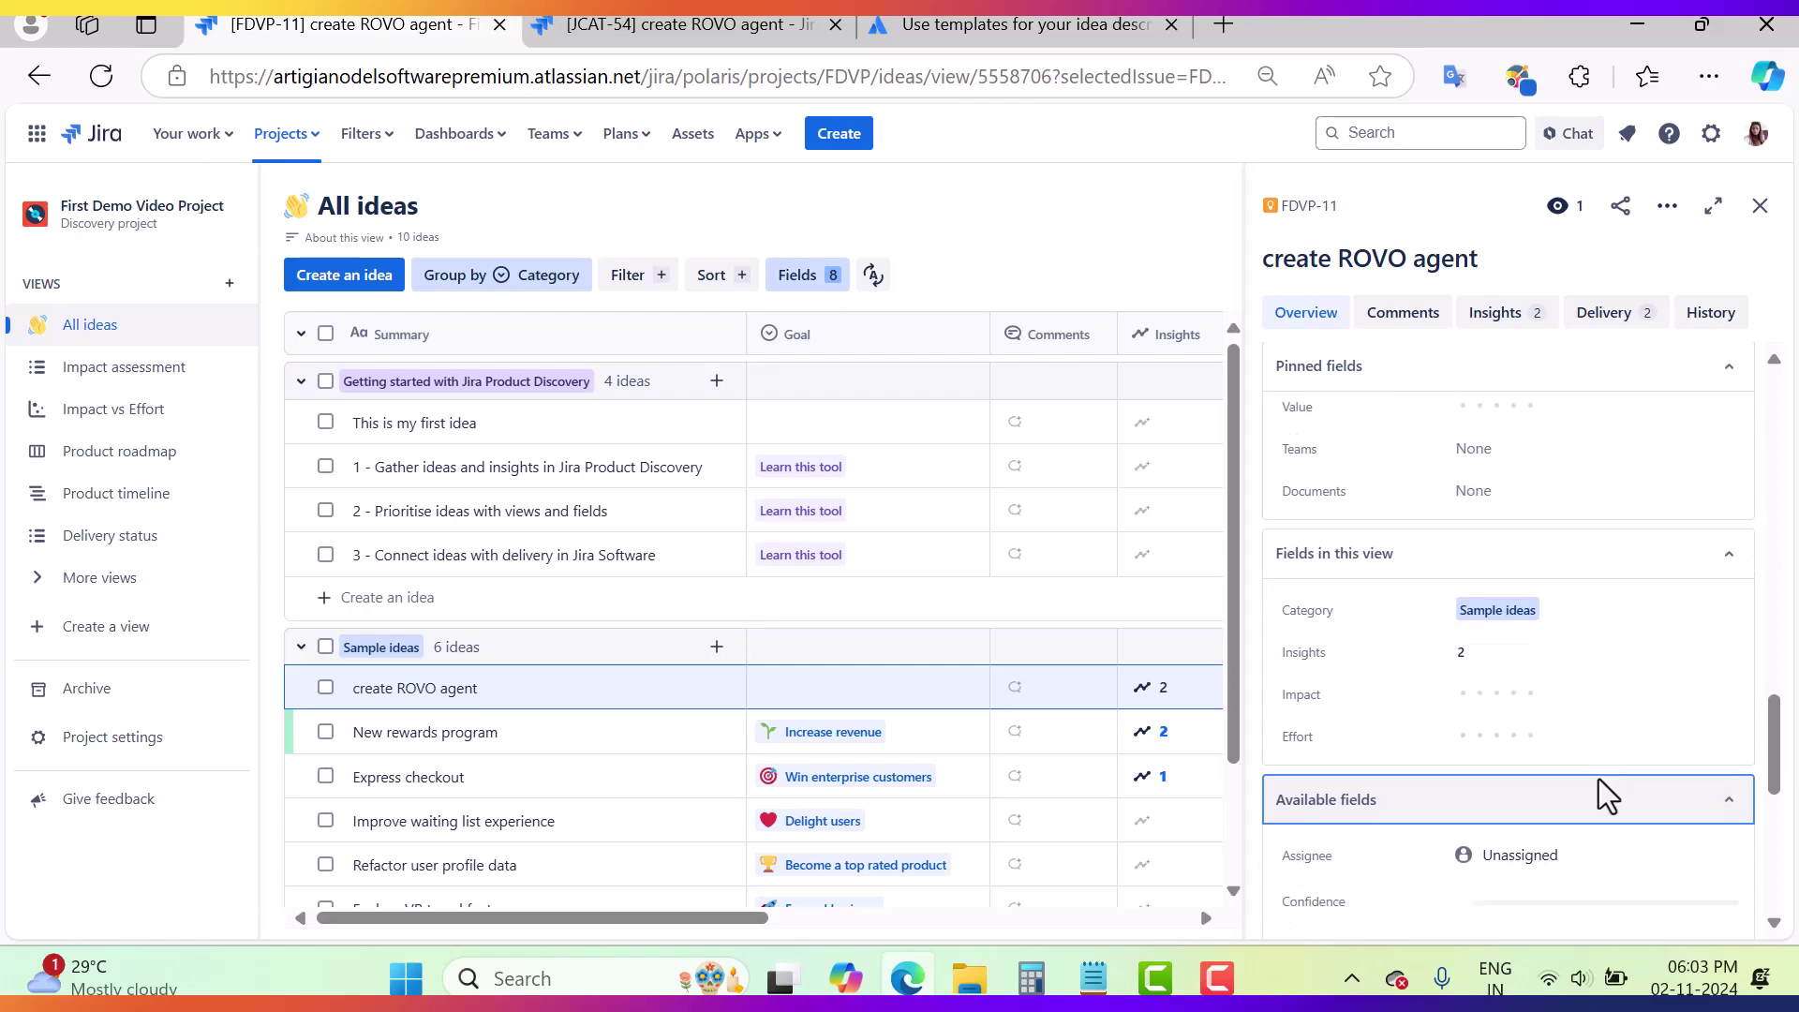